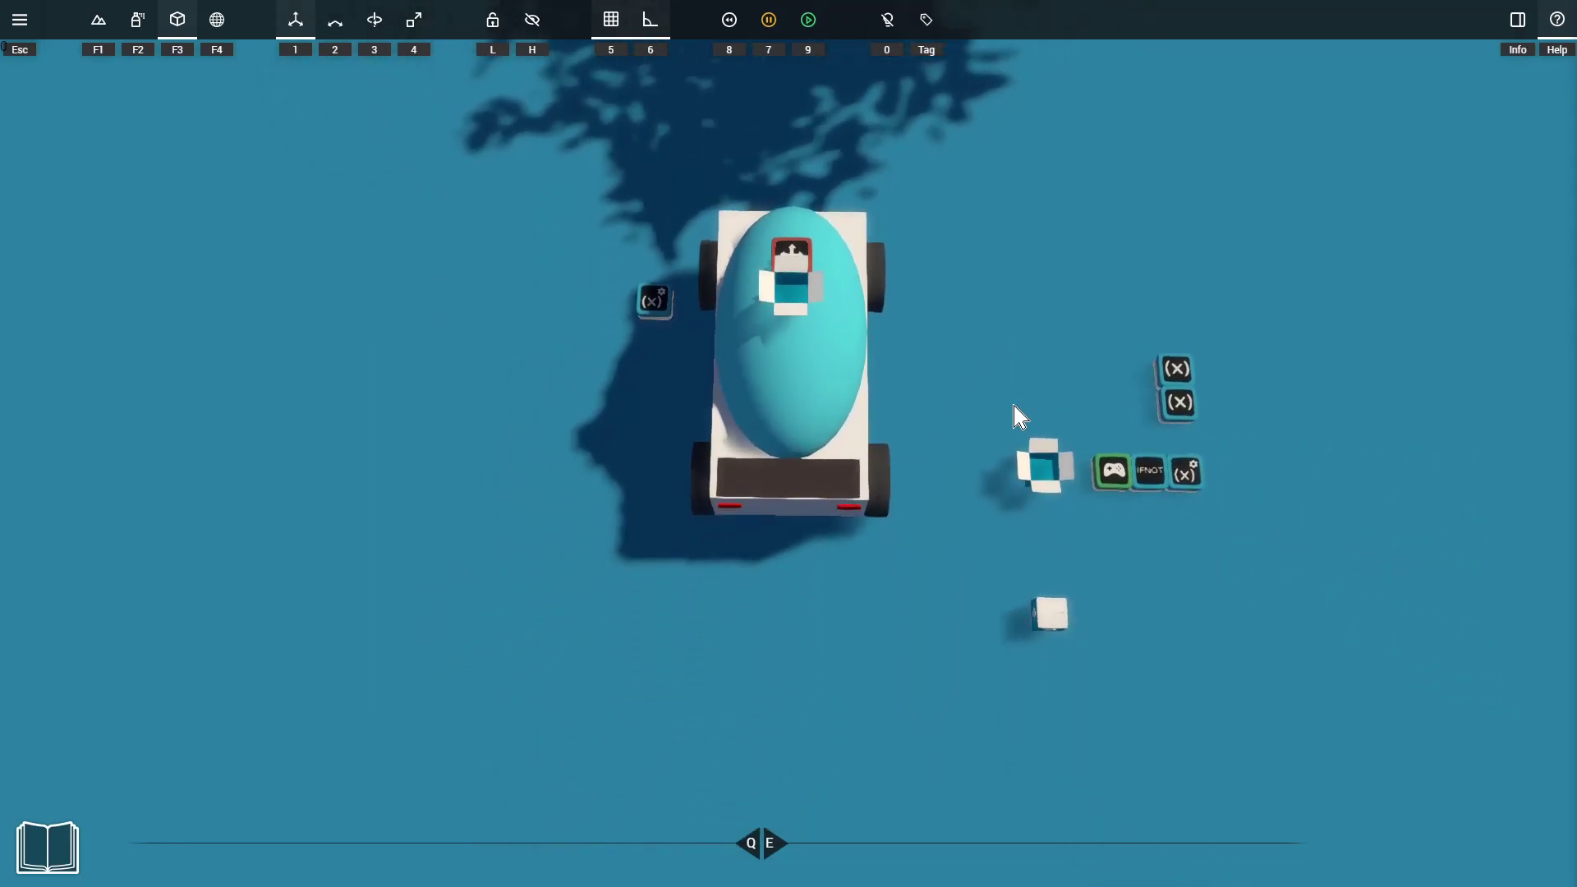
Move the IF NOT gate out of the logic row to just below it and place a copy of the variable modifier beside the gate.
{"action": "scroll", "coordinate": [895, 346], "scroll_direction": "up", "scroll_amount": 2}
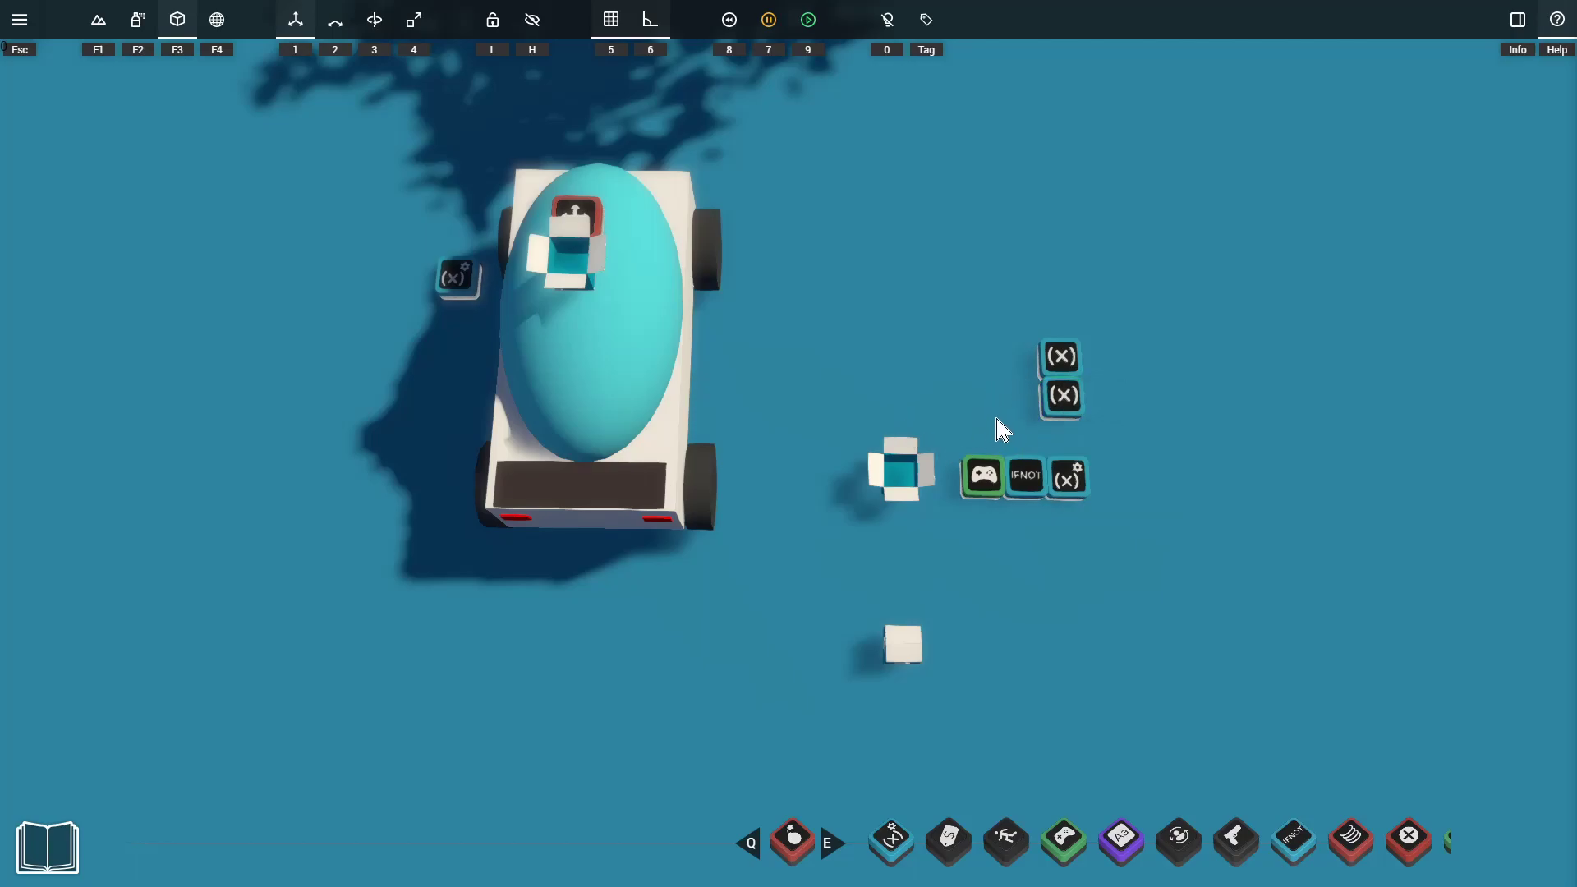
{"action": "left_click", "coordinate": [983, 476]}
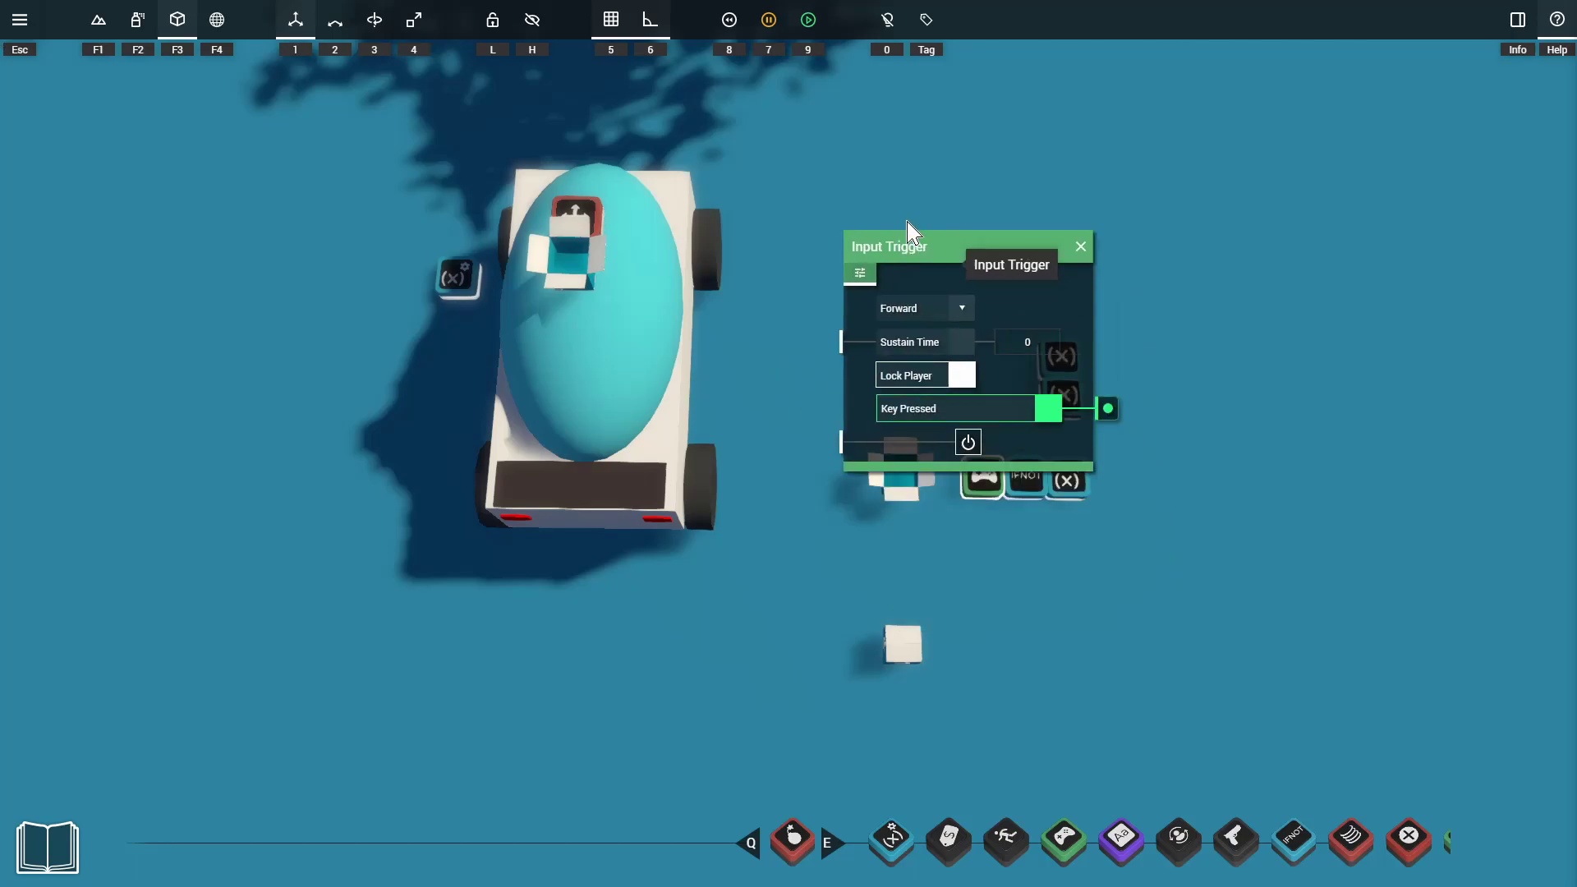
{"action": "left_click", "coordinate": [1046, 220]}
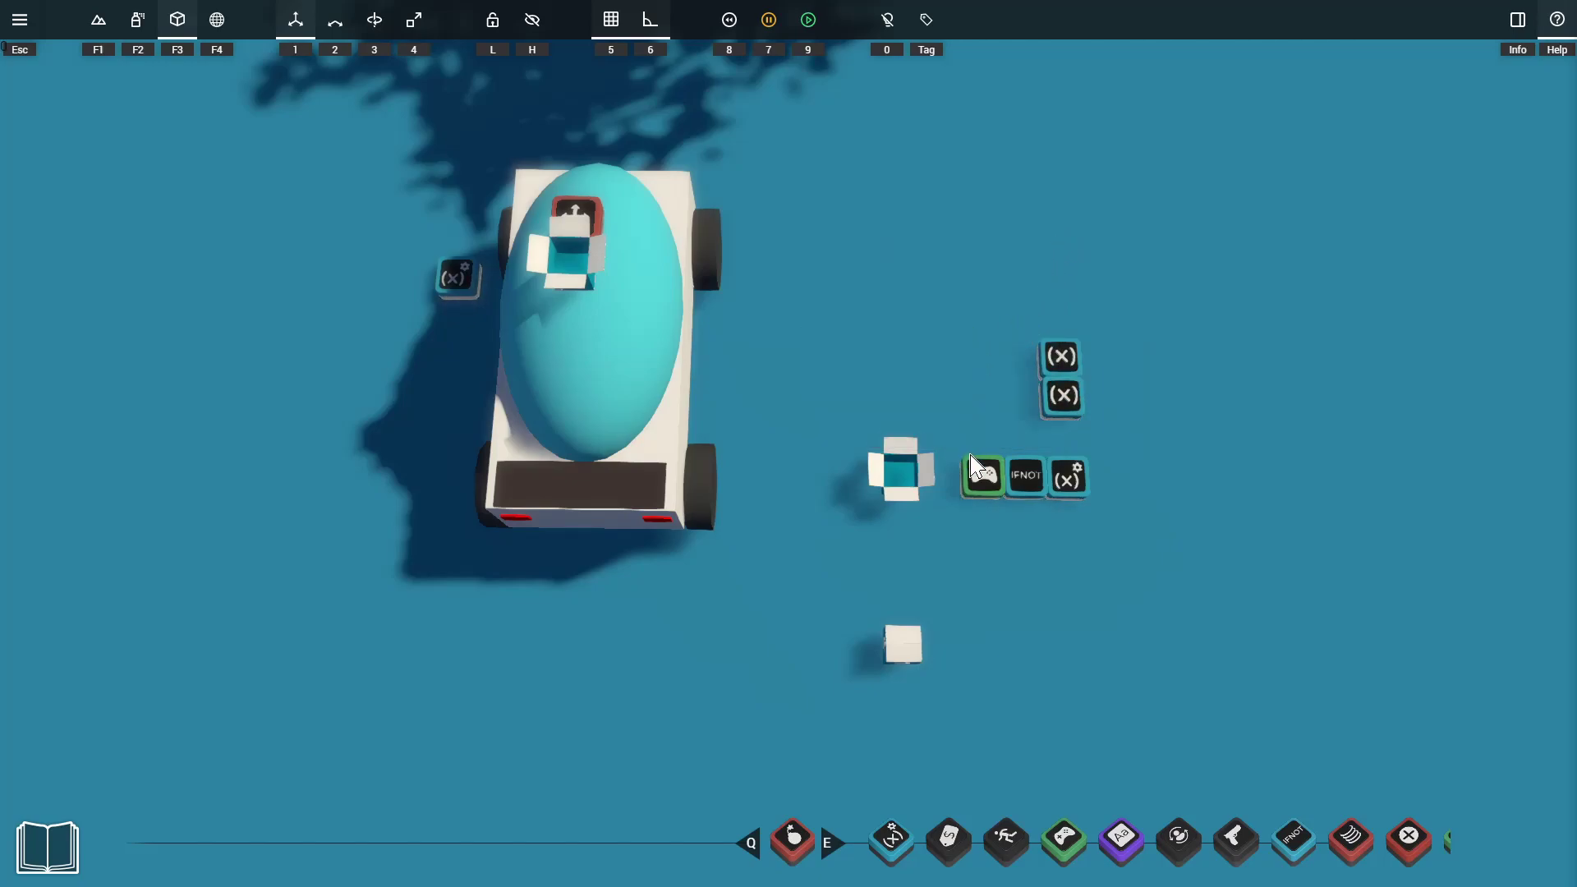
{"action": "key", "text": "d"}
{"action": "scroll", "coordinate": [972, 458], "scroll_direction": "up", "scroll_amount": 2}
{"action": "scroll", "coordinate": [956, 538], "scroll_direction": "up", "scroll_amount": 2}
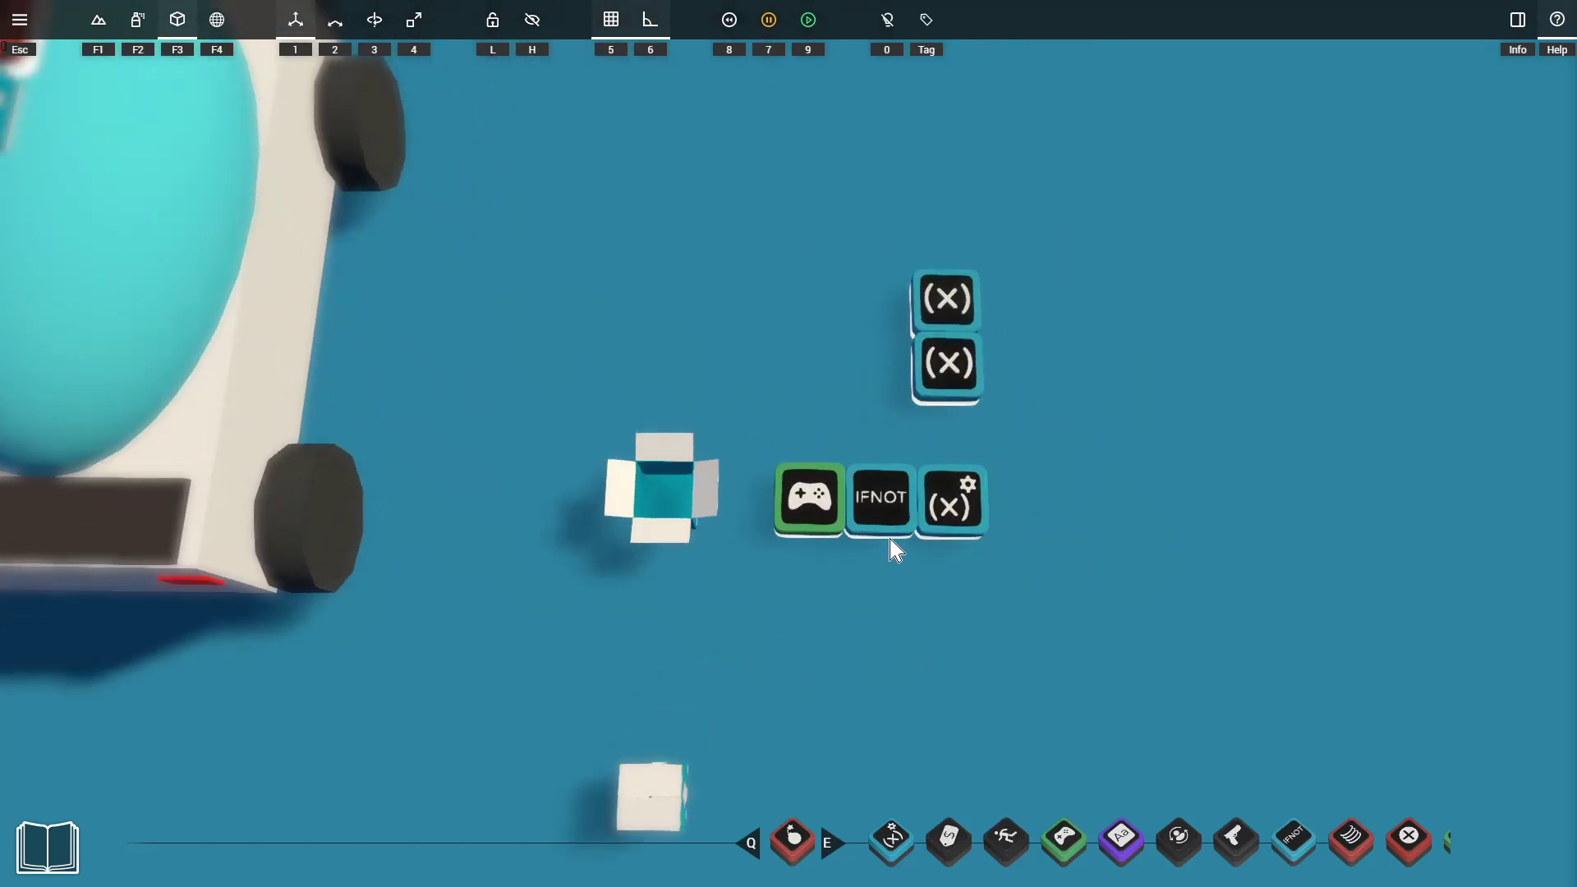
{"action": "left_click_drag", "start_coordinate": [889, 503], "coordinate": [881, 572]}
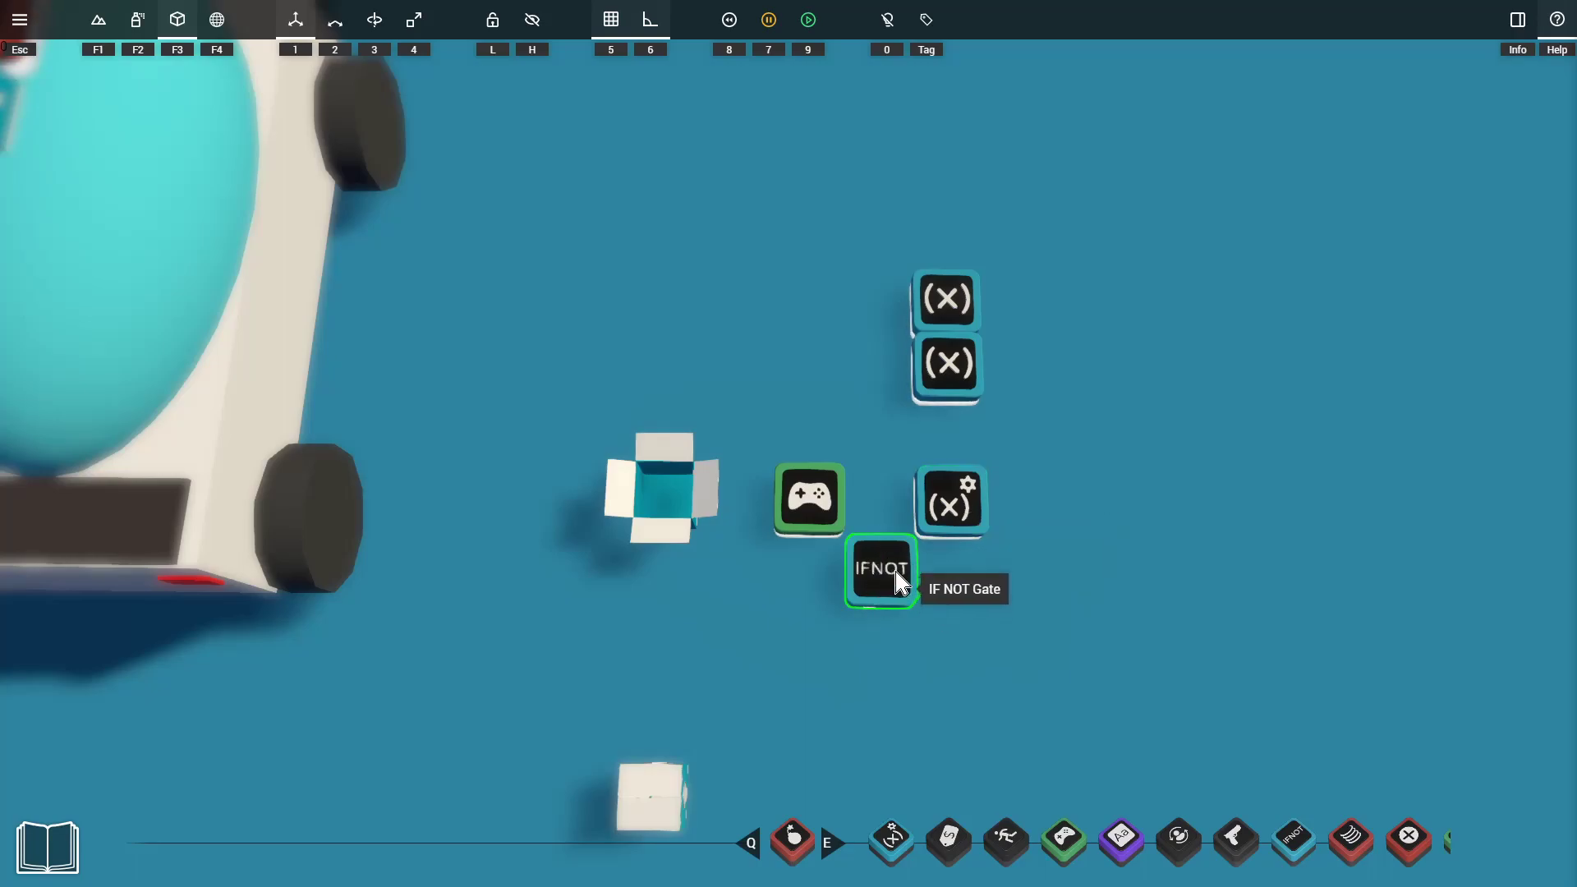
{"action": "key", "text": "c"}
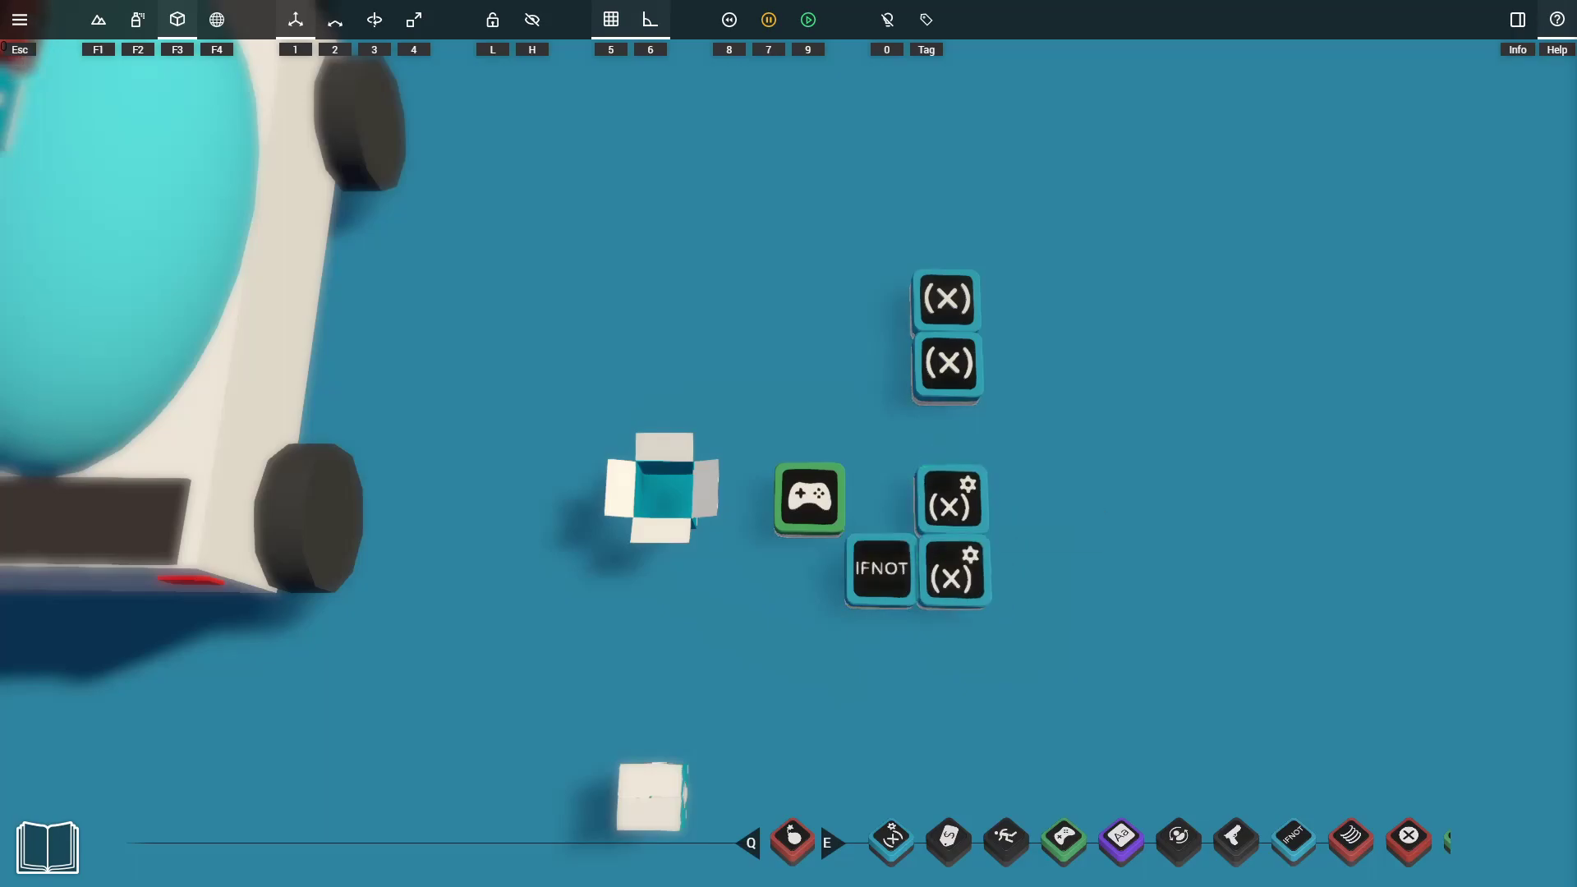
Wire the Input Trigger's Key Pressed output through the IF NOT gate to power the copied modifier, and set its Speed modification to 0.
{"action": "left_click", "coordinate": [956, 567]}
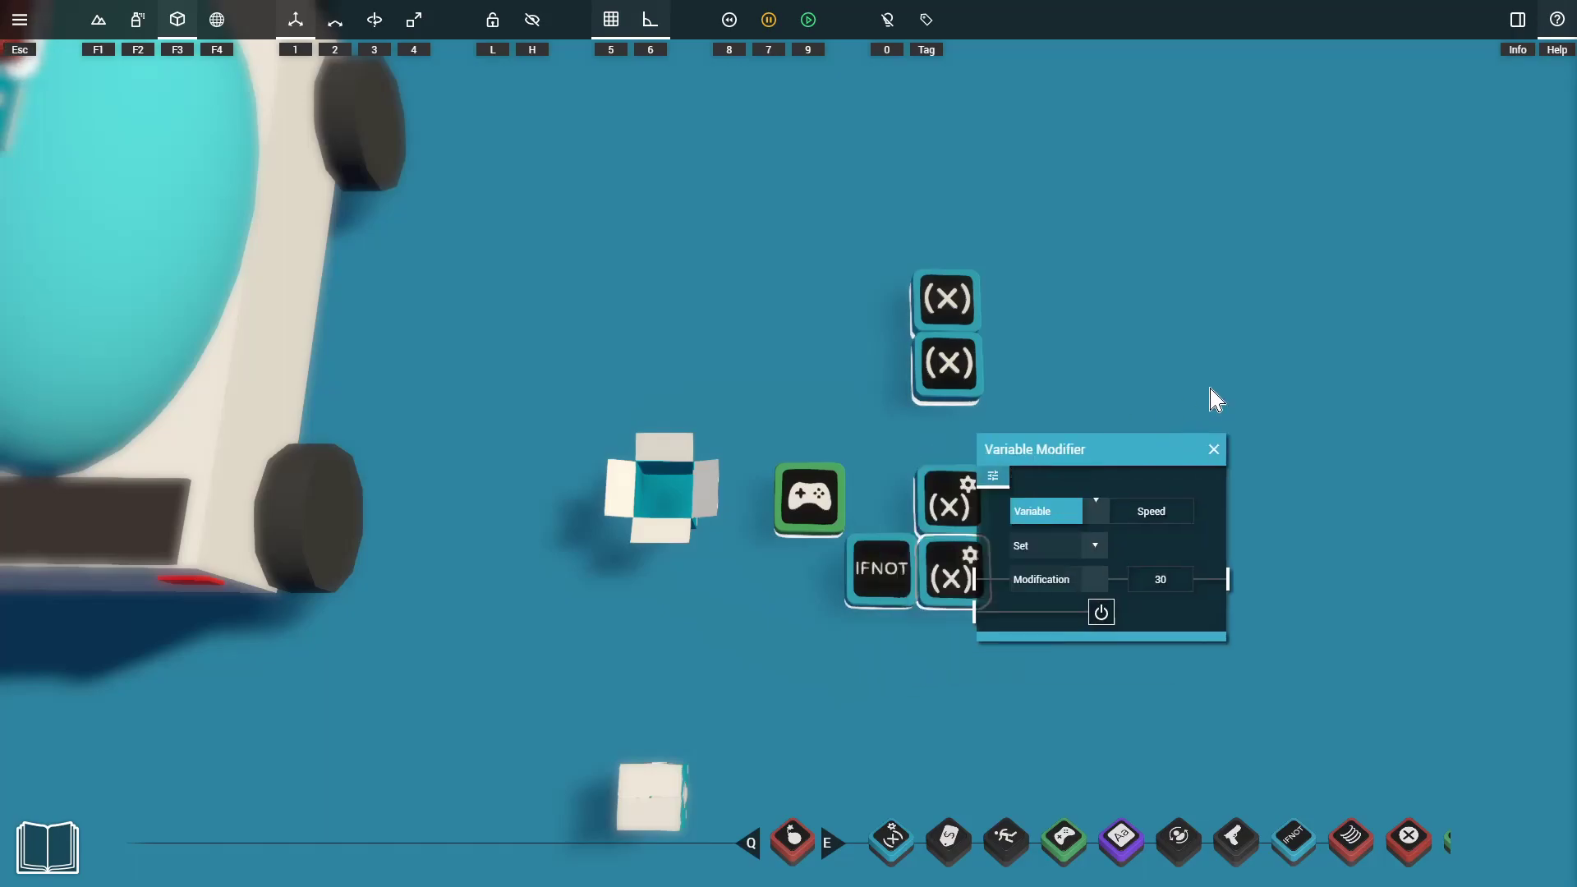
{"action": "left_click", "coordinate": [901, 583]}
{"action": "left_click", "coordinate": [825, 493]}
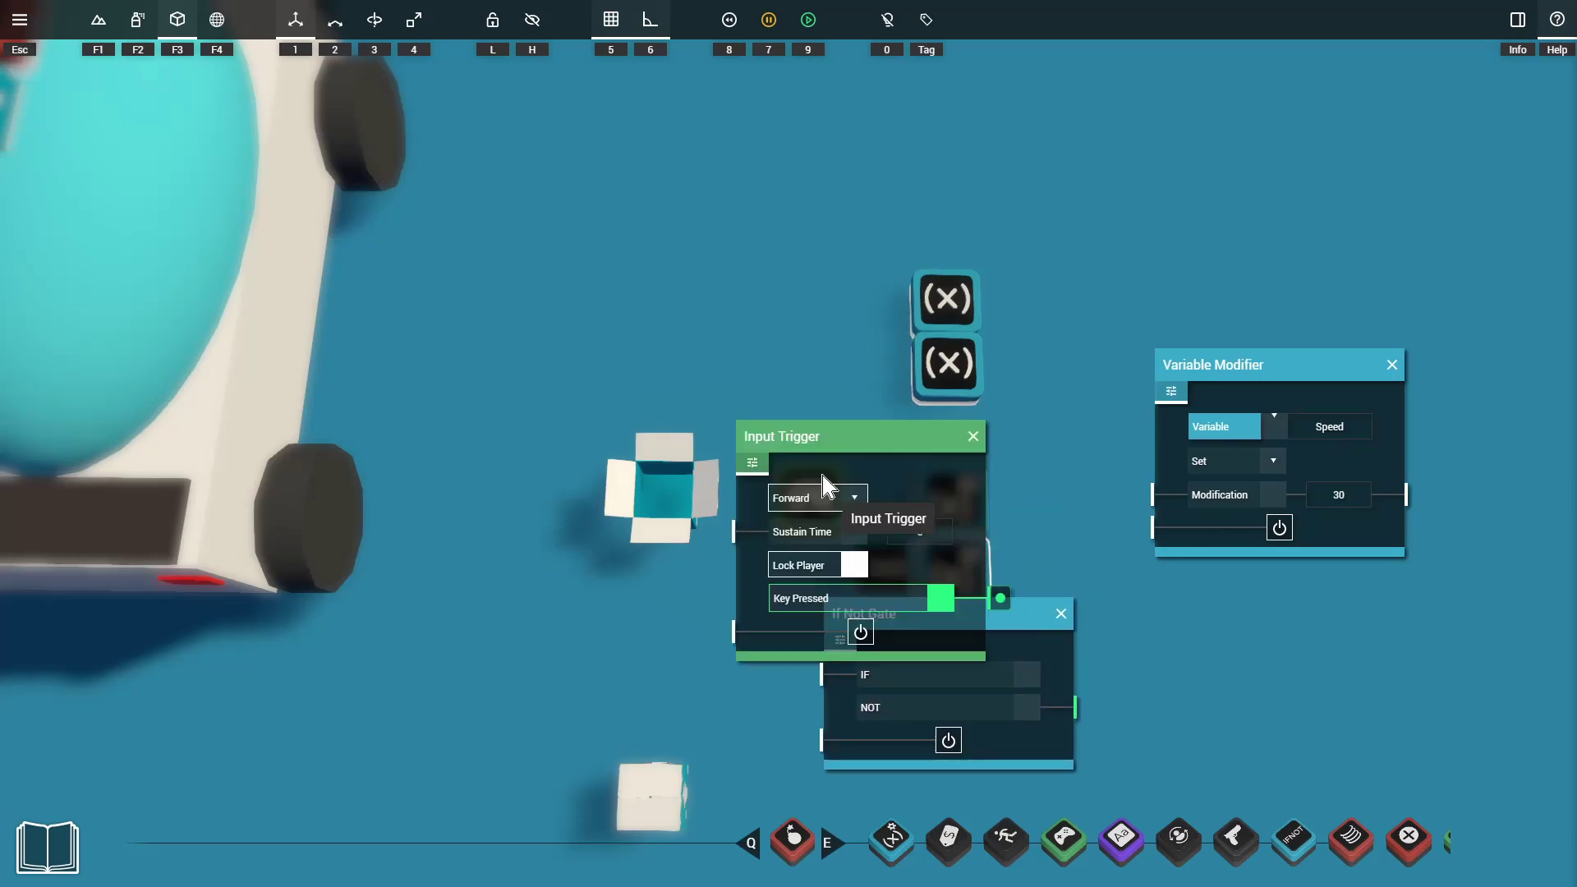
{"action": "left_click_drag", "start_coordinate": [691, 686], "coordinate": [826, 680]}
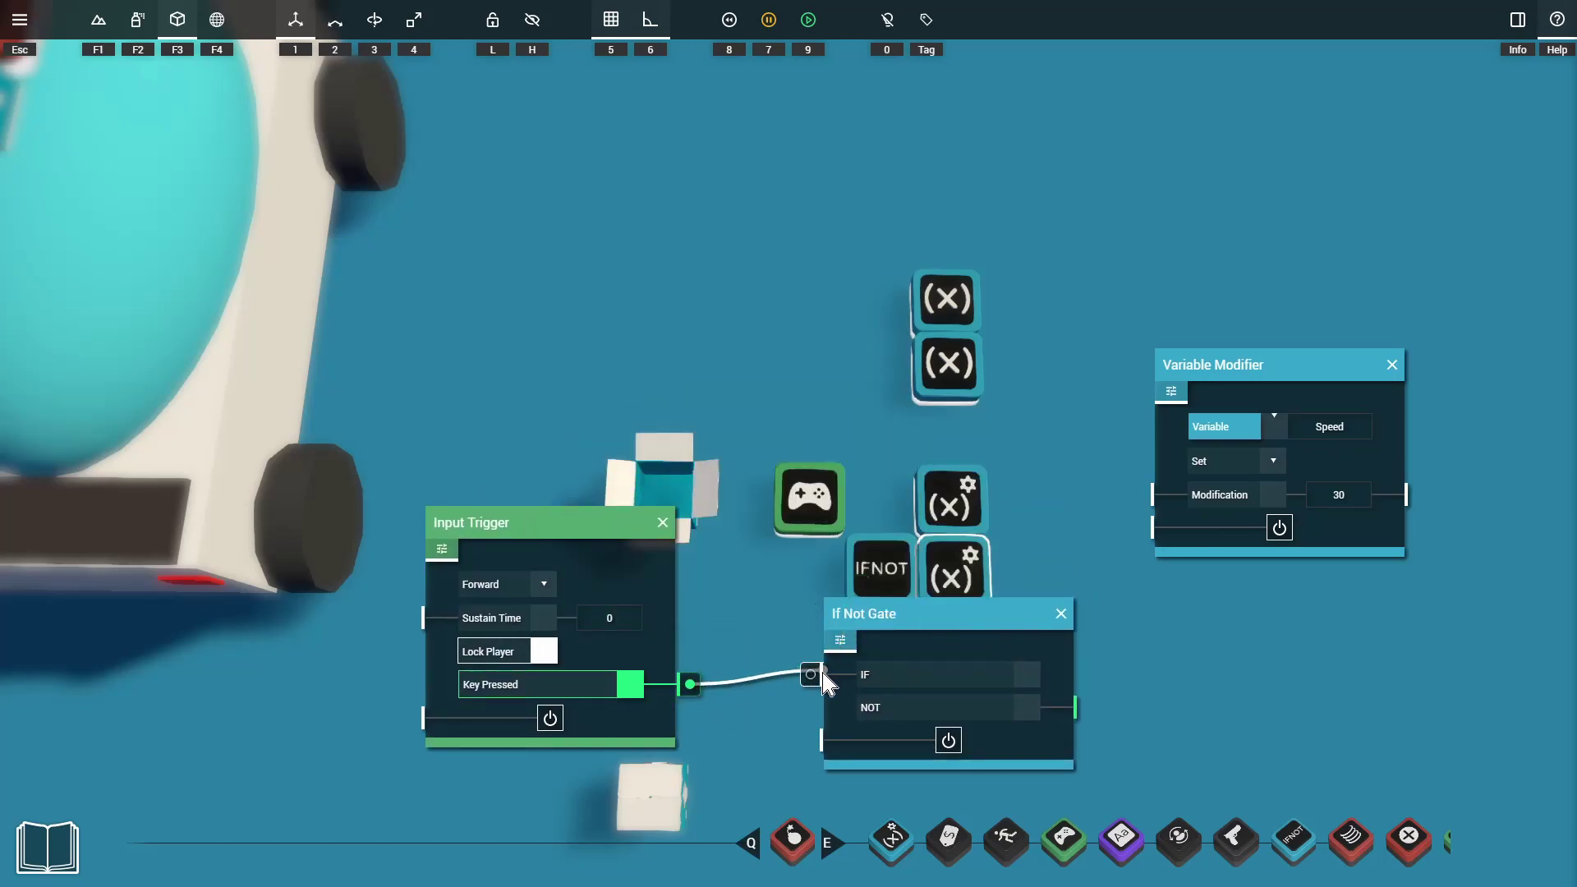
{"action": "left_click_drag", "start_coordinate": [1089, 714], "coordinate": [1146, 531]}
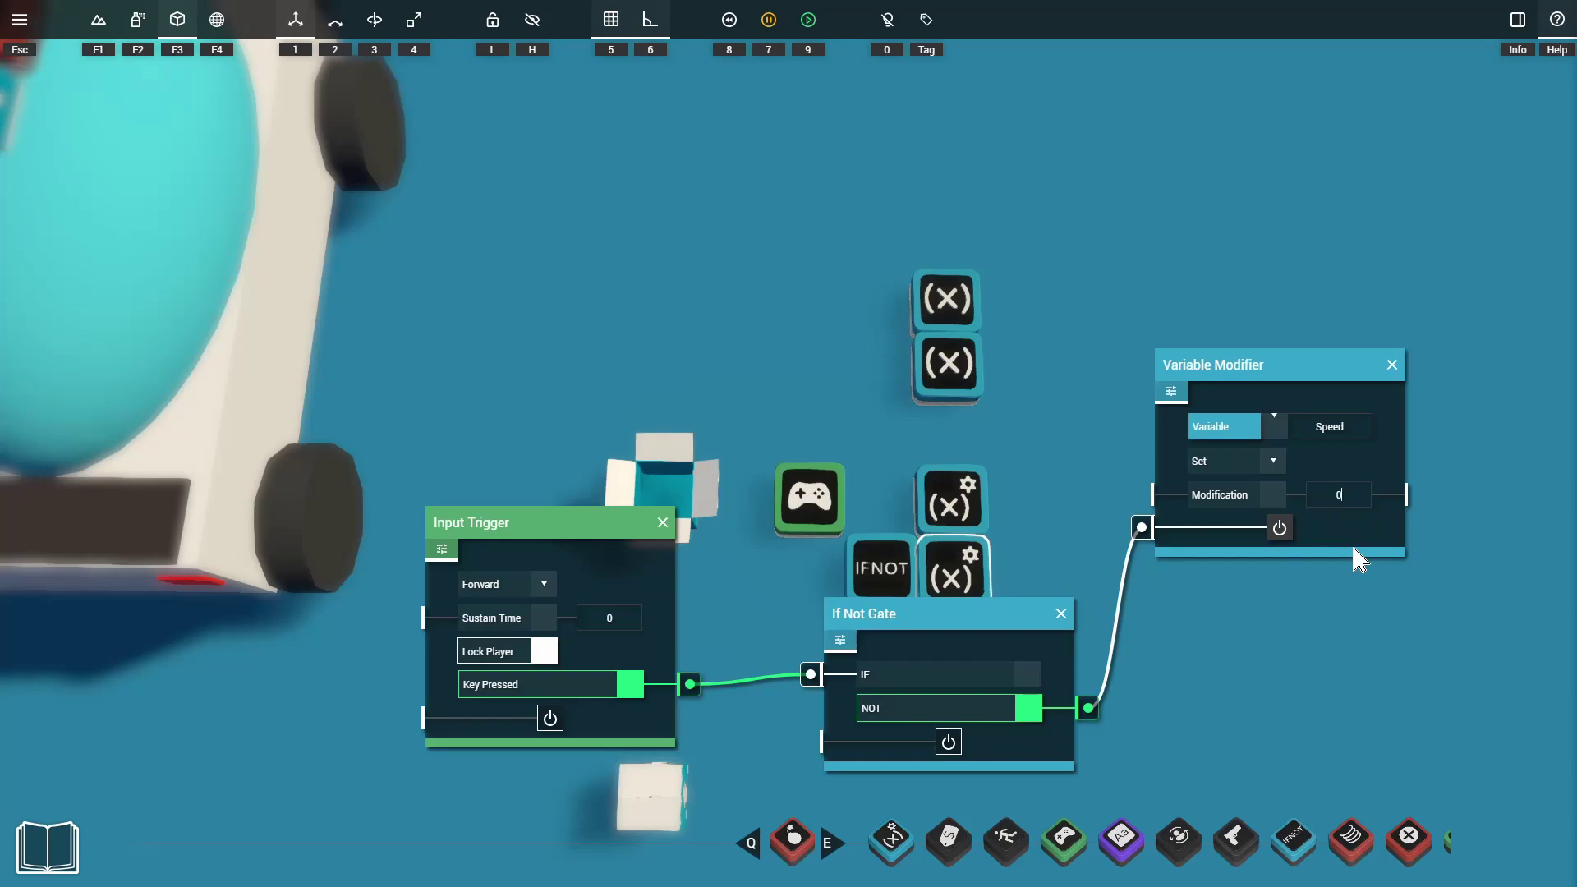
{"action": "left_click_drag", "start_coordinate": [1302, 370], "coordinate": [1344, 400]}
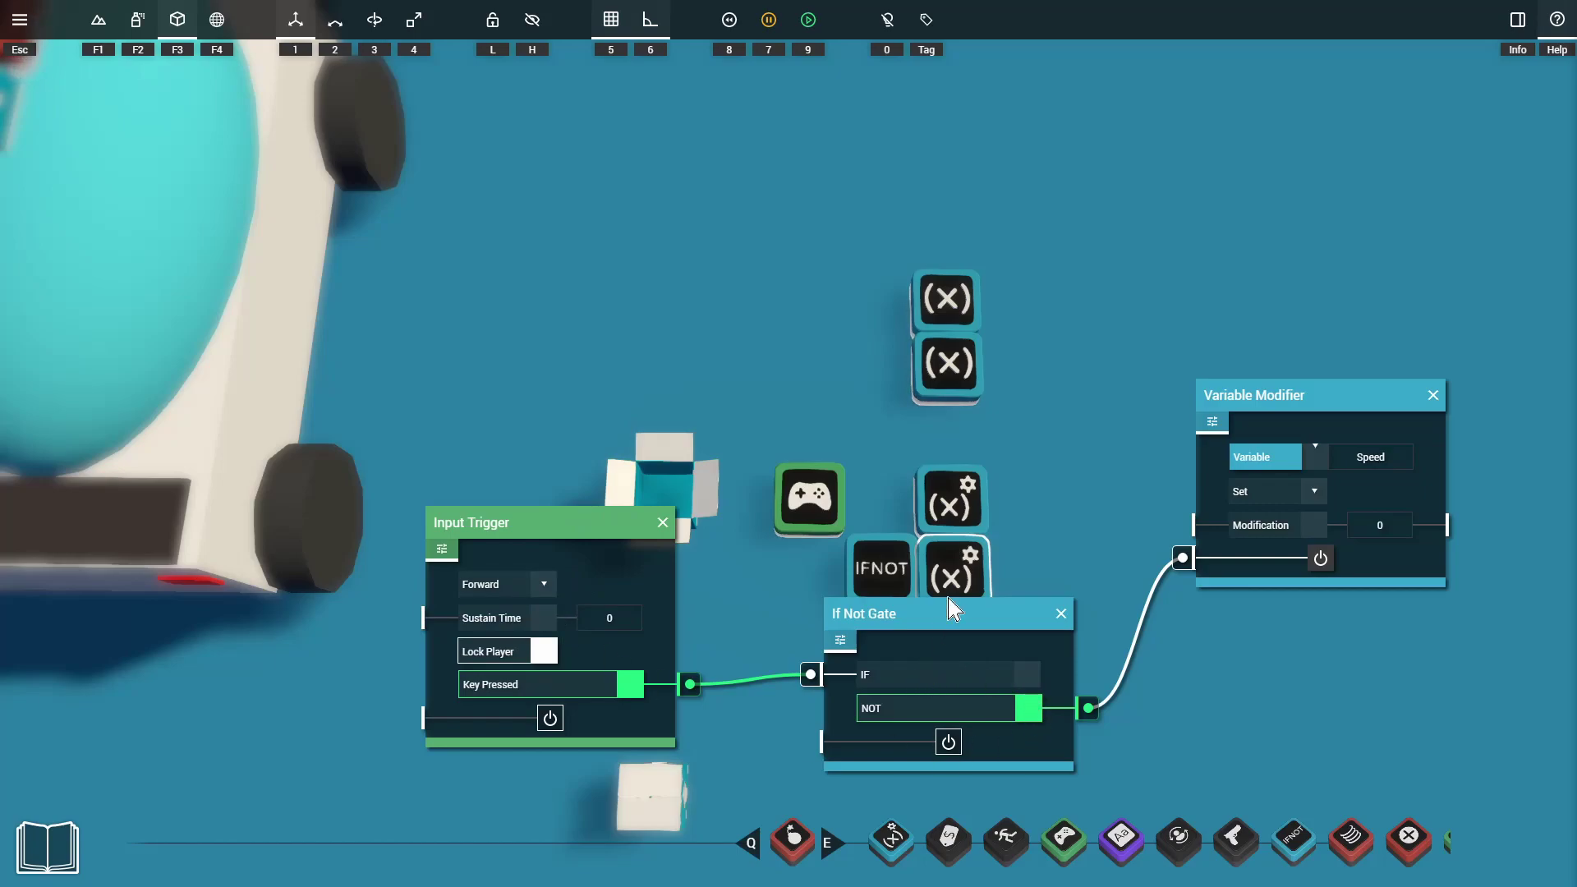
Show the wiring of the modifier that sets Speed to 30 alongside the other open logic windows.
{"action": "left_click", "coordinate": [968, 508]}
{"action": "left_click_drag", "start_coordinate": [986, 430], "coordinate": [1335, 160]}
{"action": "left_click_drag", "start_coordinate": [997, 637], "coordinate": [996, 657]}
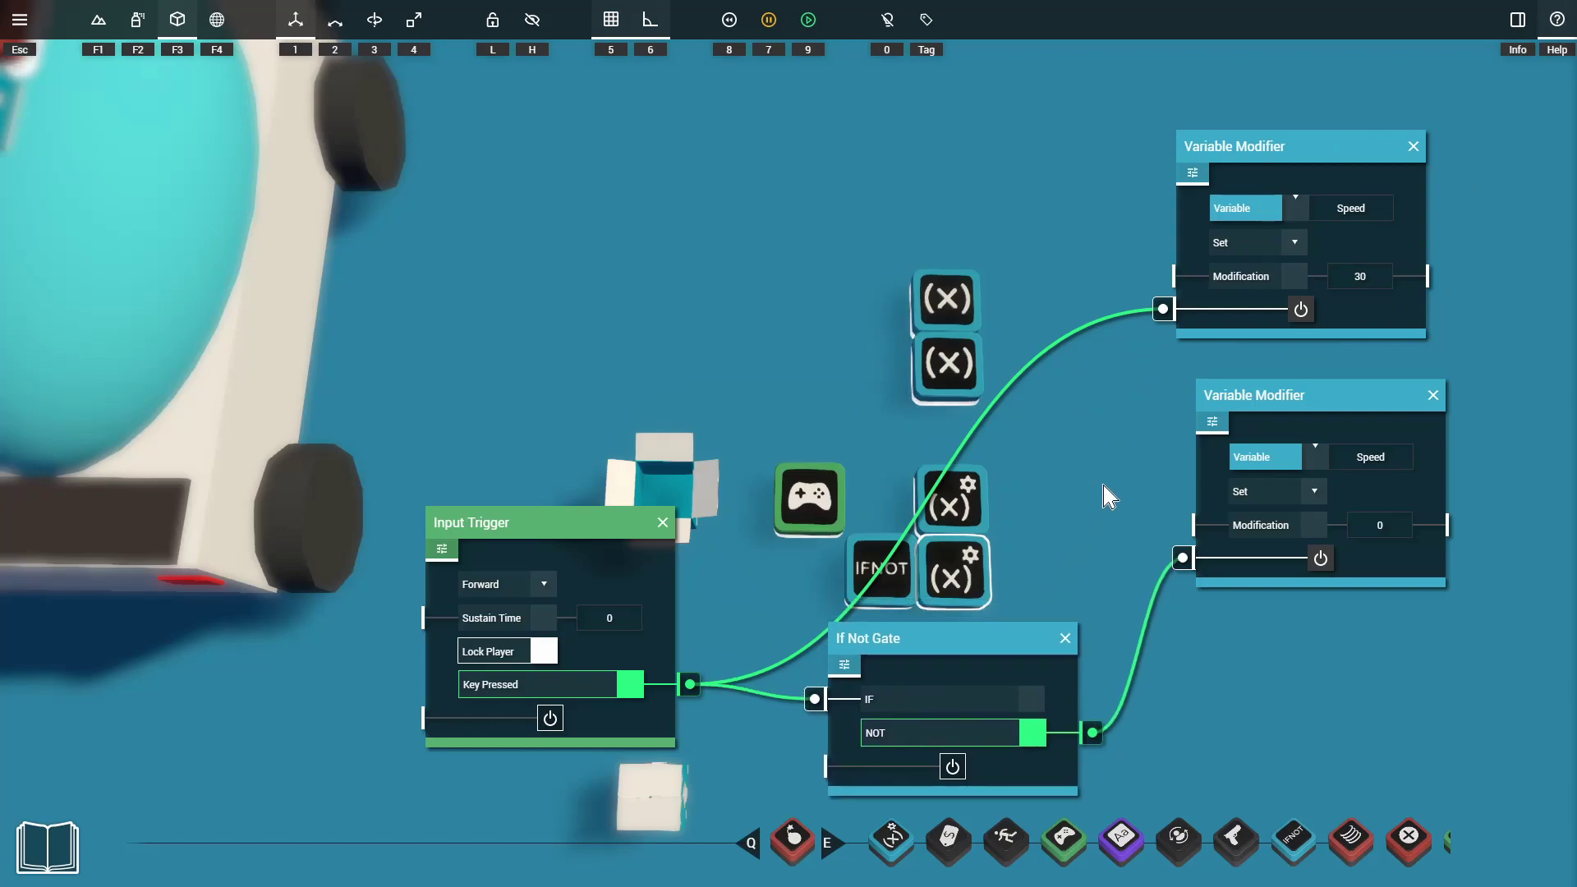
Playtest the level, driving the car forward and letting it stop, and return to the editor.
{"action": "key", "text": "9"}
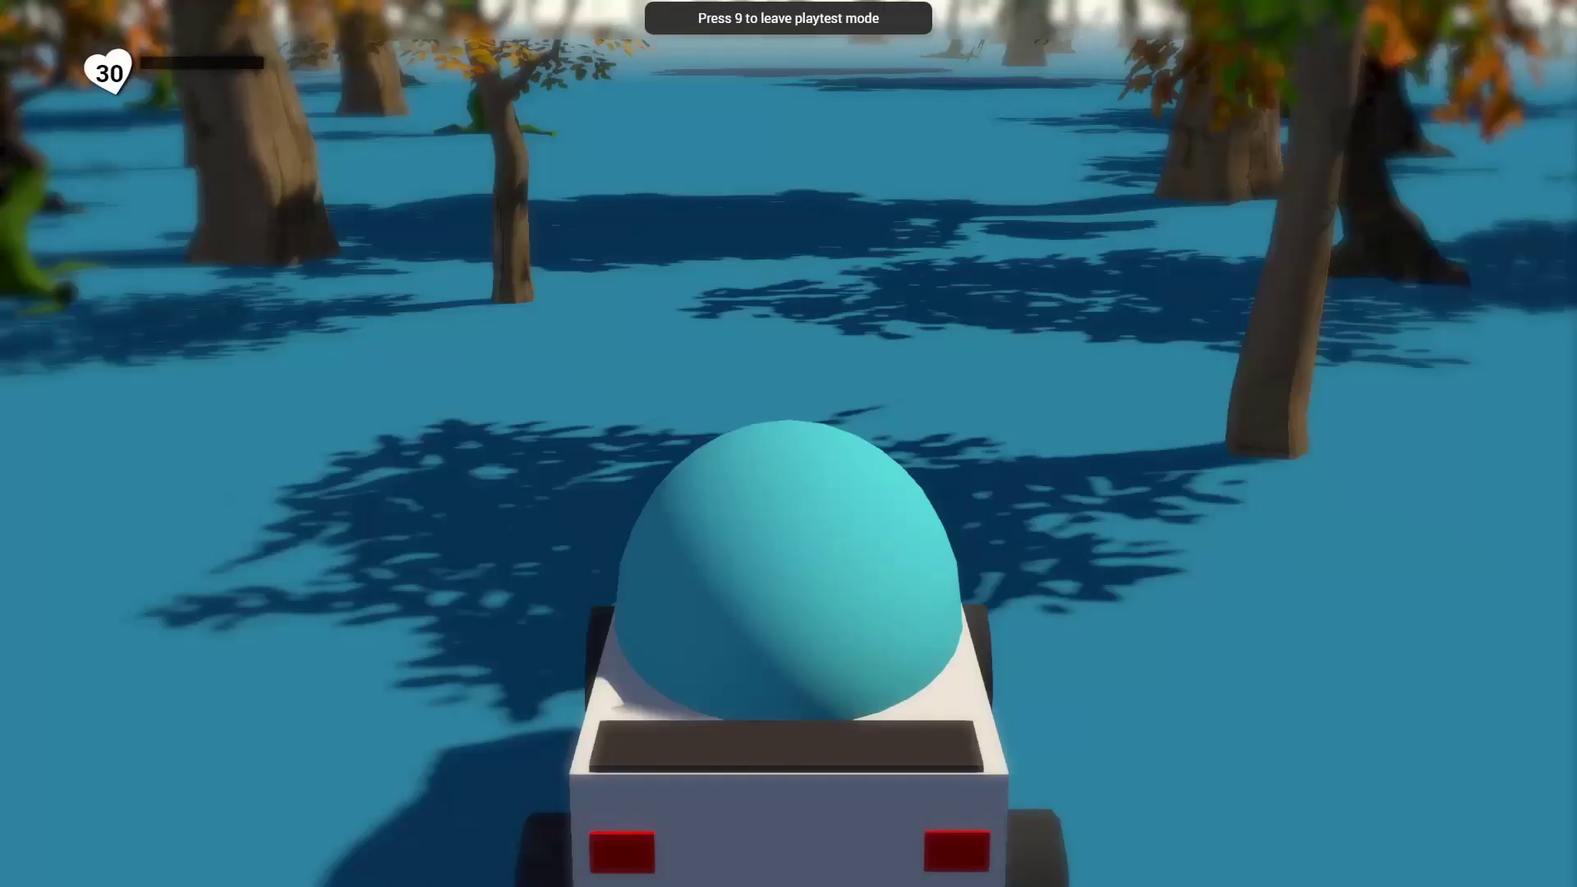
{"action": "key", "text": "w"}
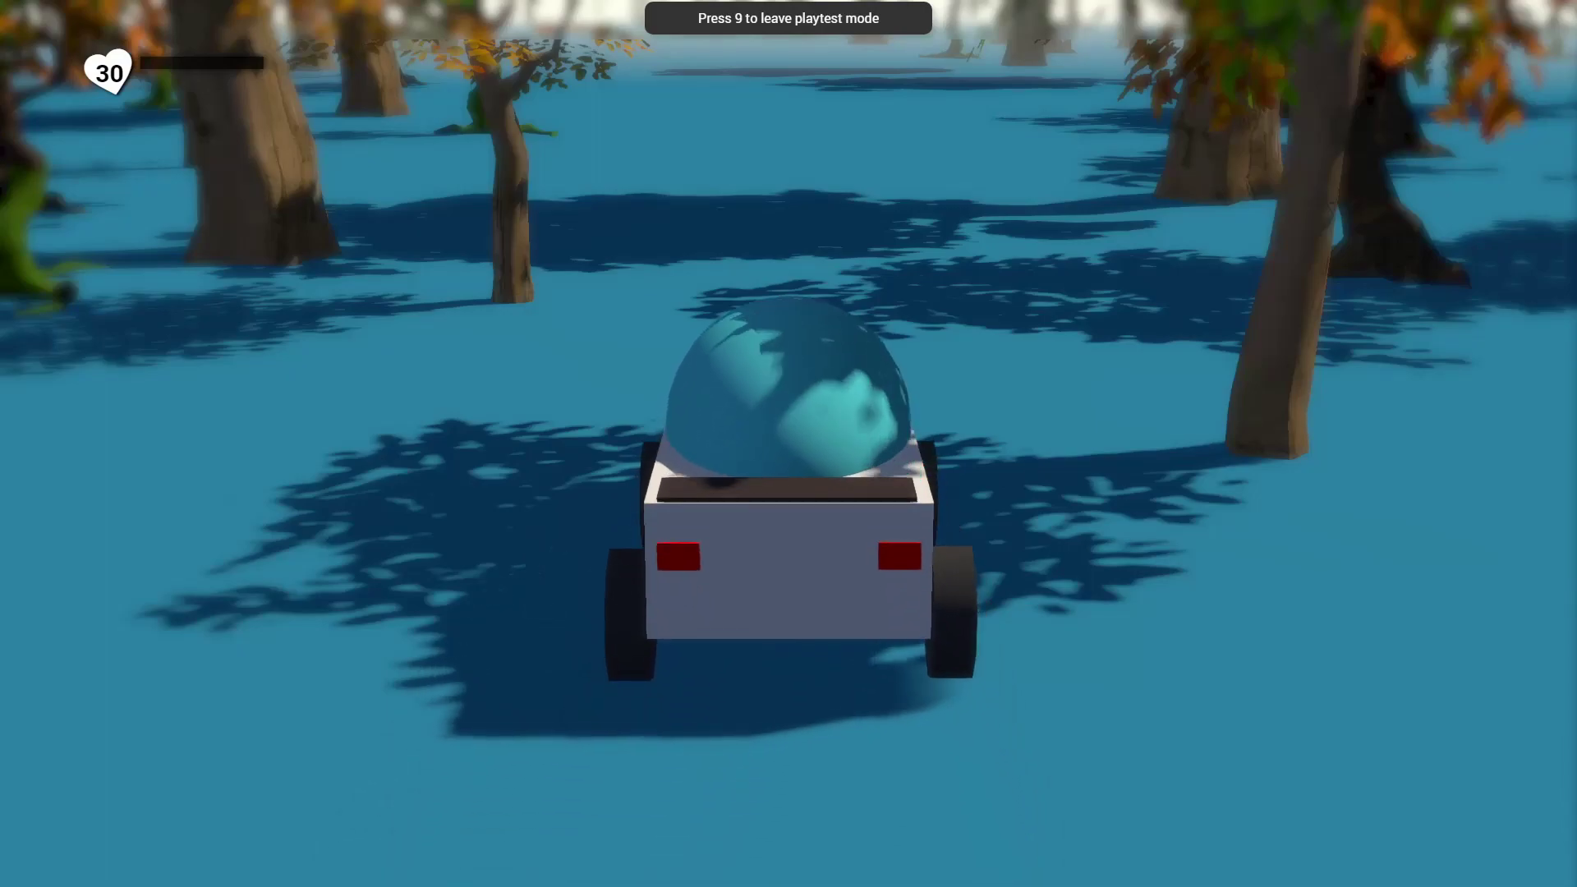
{"action": "key", "text": "w"}
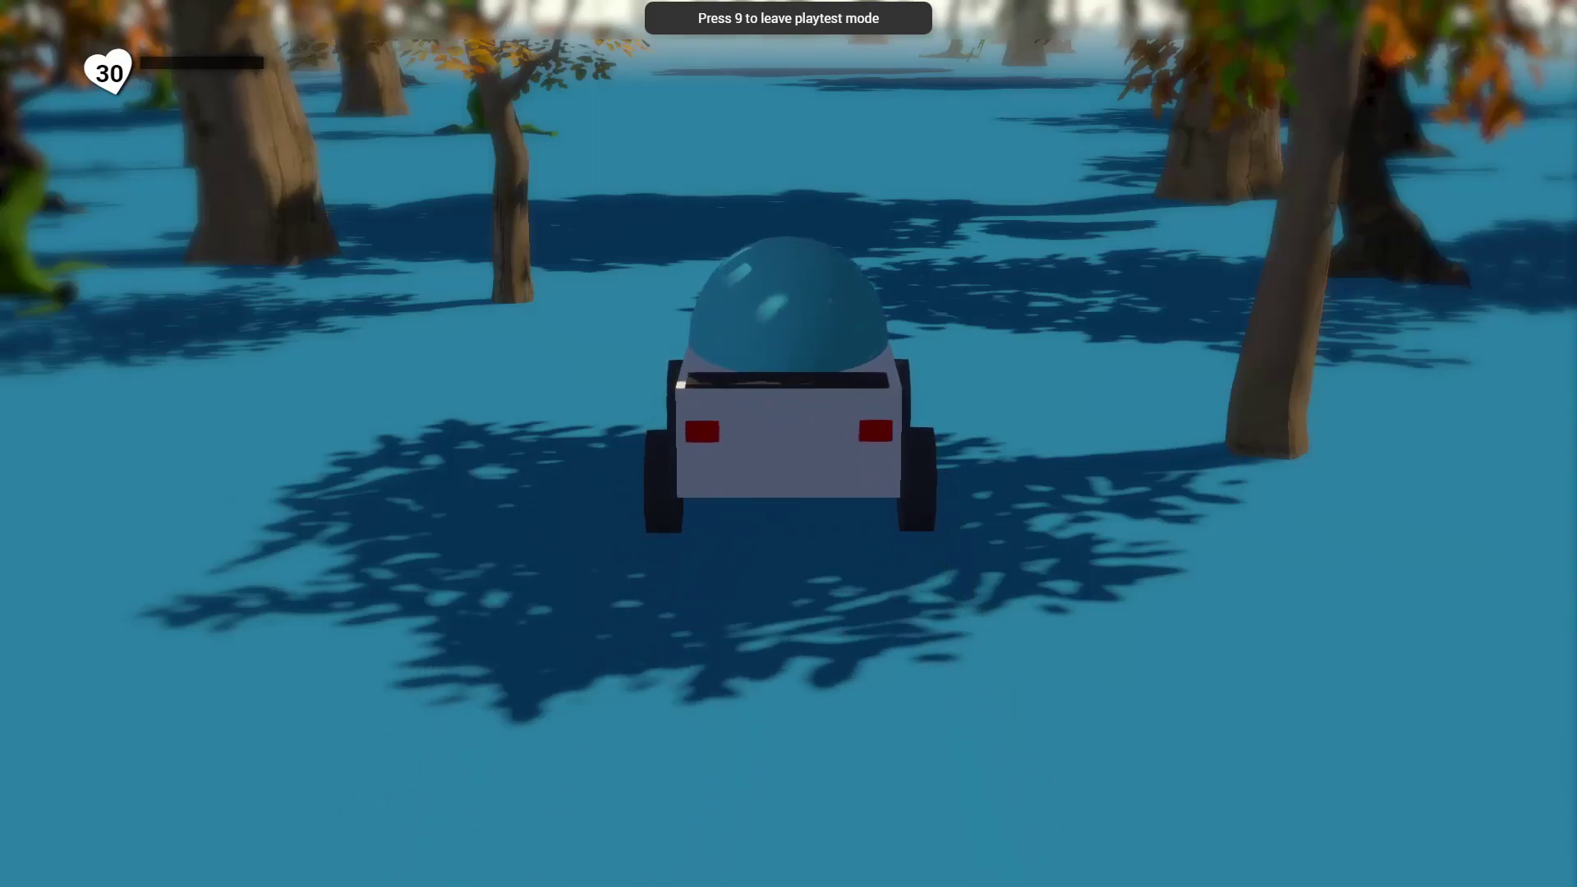
{"action": "key", "text": "w"}
{"action": "key", "text": "w"}
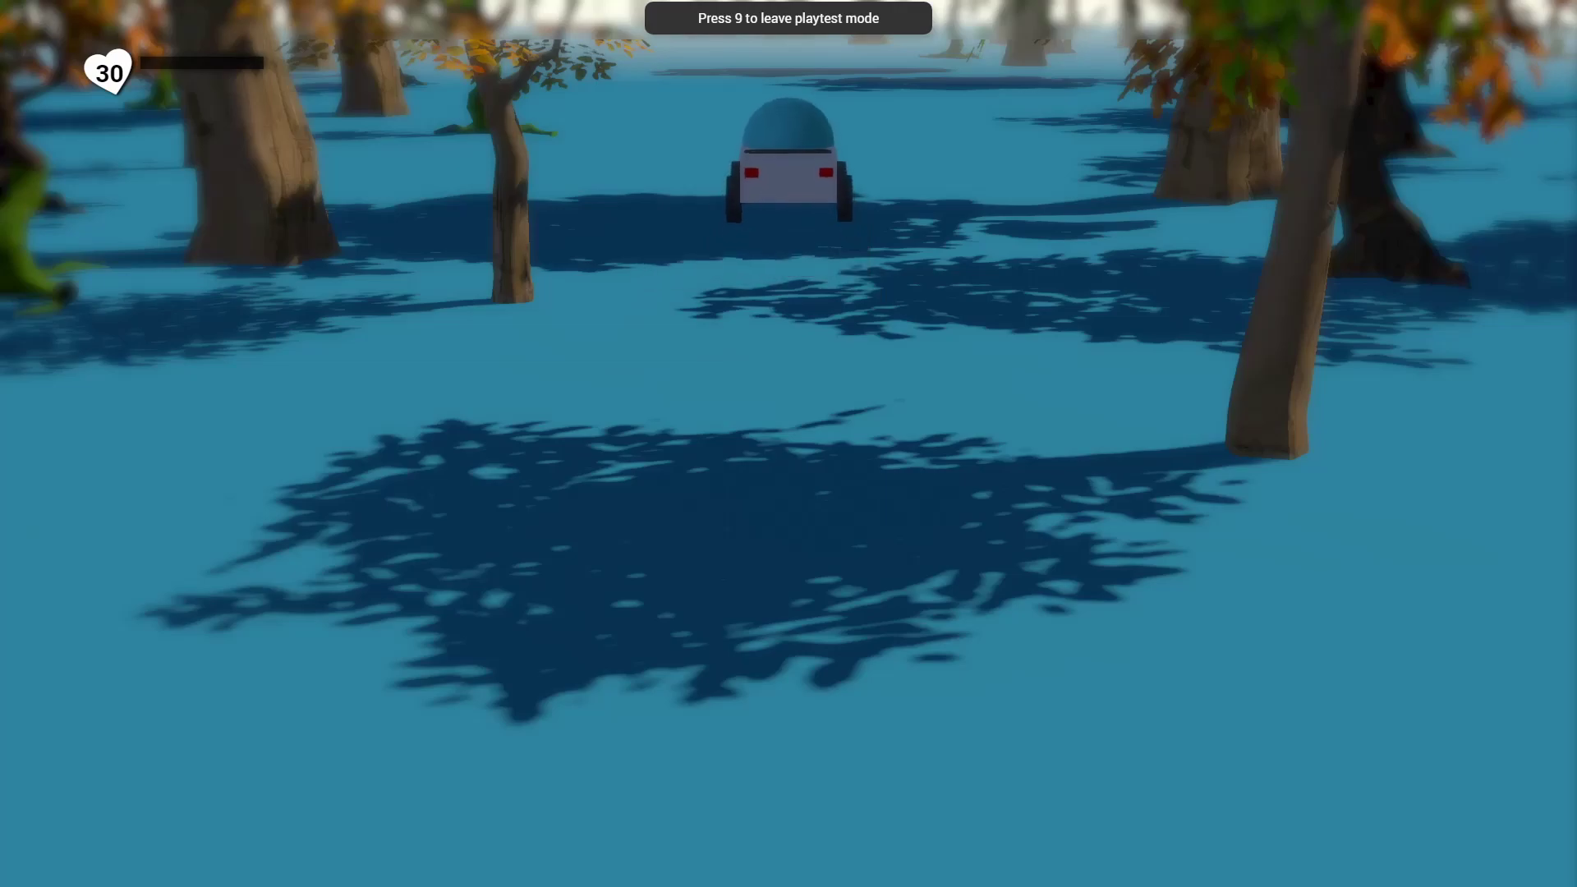
{"action": "key", "text": "w"}
{"action": "key", "text": "9"}
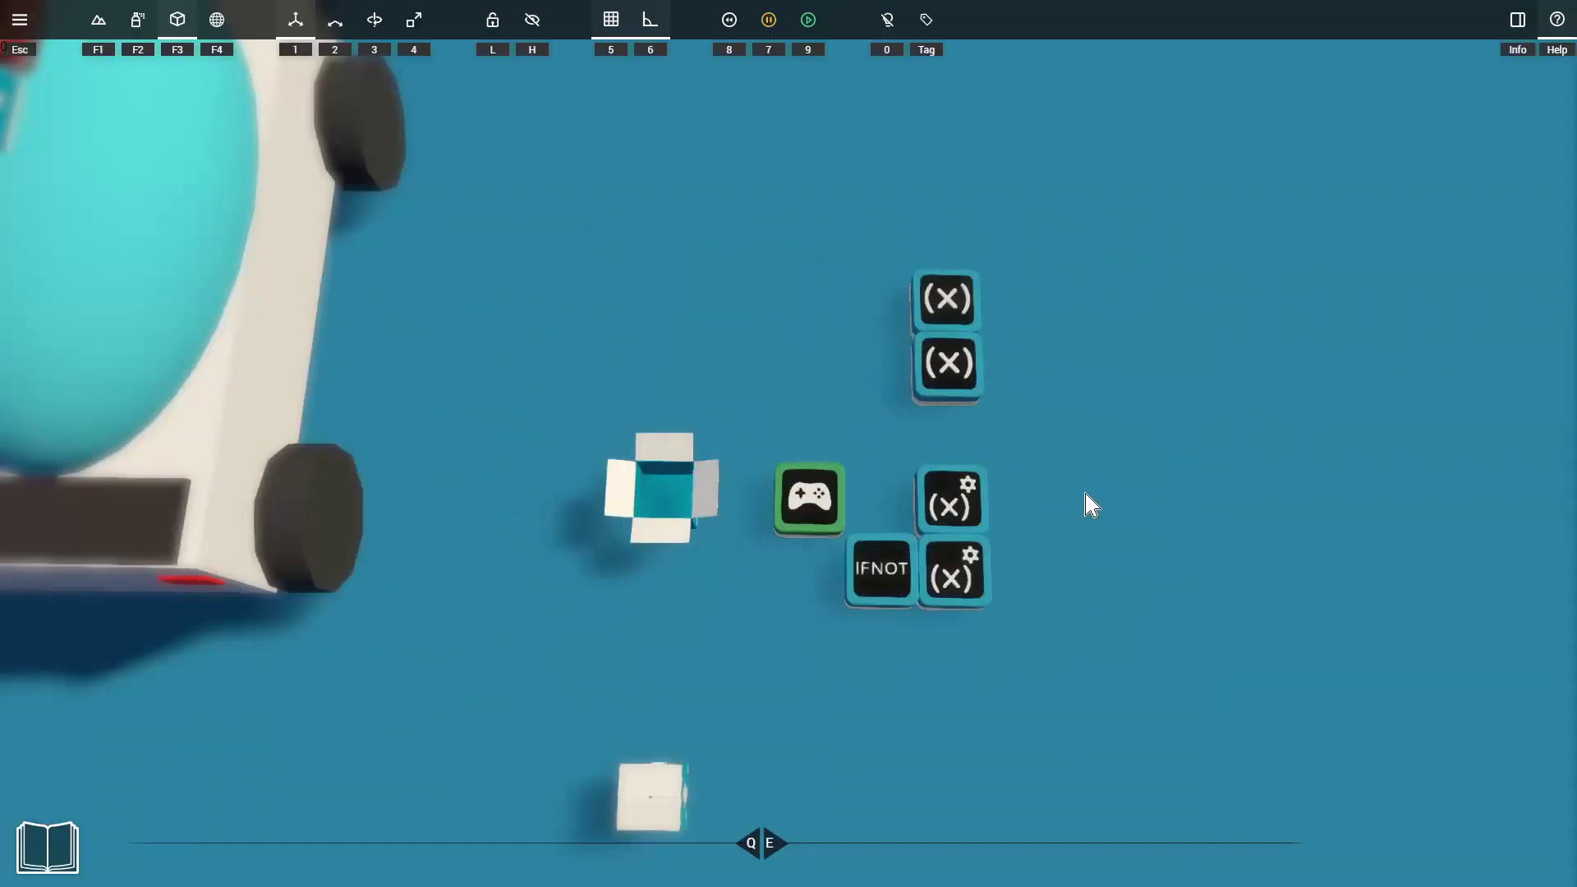
Examine the speed, acceleration and deceleration settings of the car's Directional Mover.
{"action": "scroll", "coordinate": [1091, 505], "scroll_direction": "down", "scroll_amount": 3}
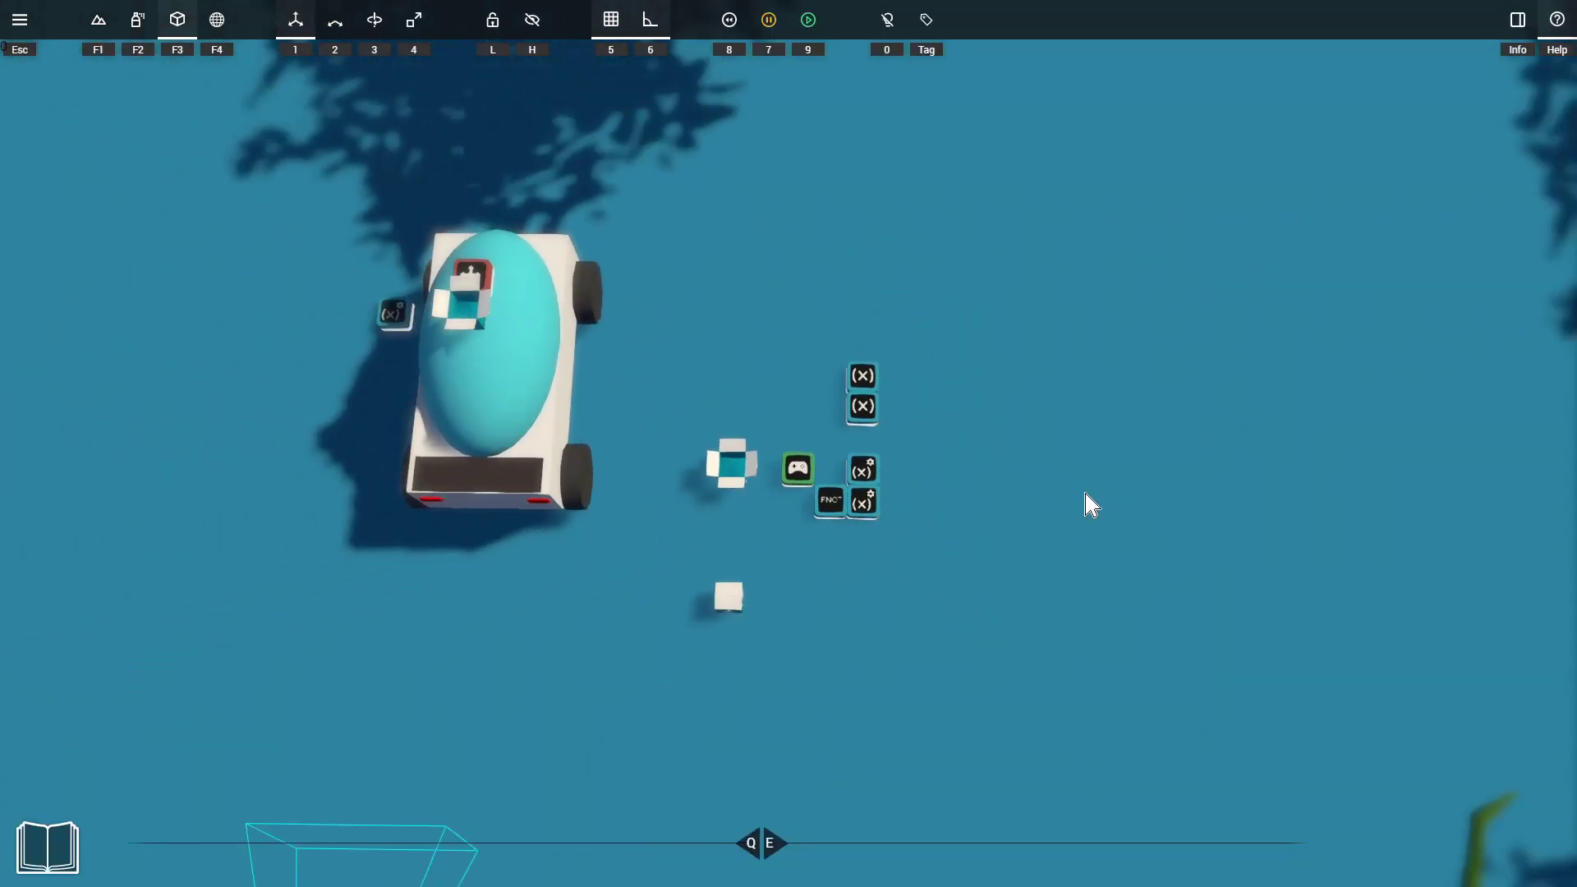
{"action": "key", "text": "w"}
{"action": "key", "text": "a"}
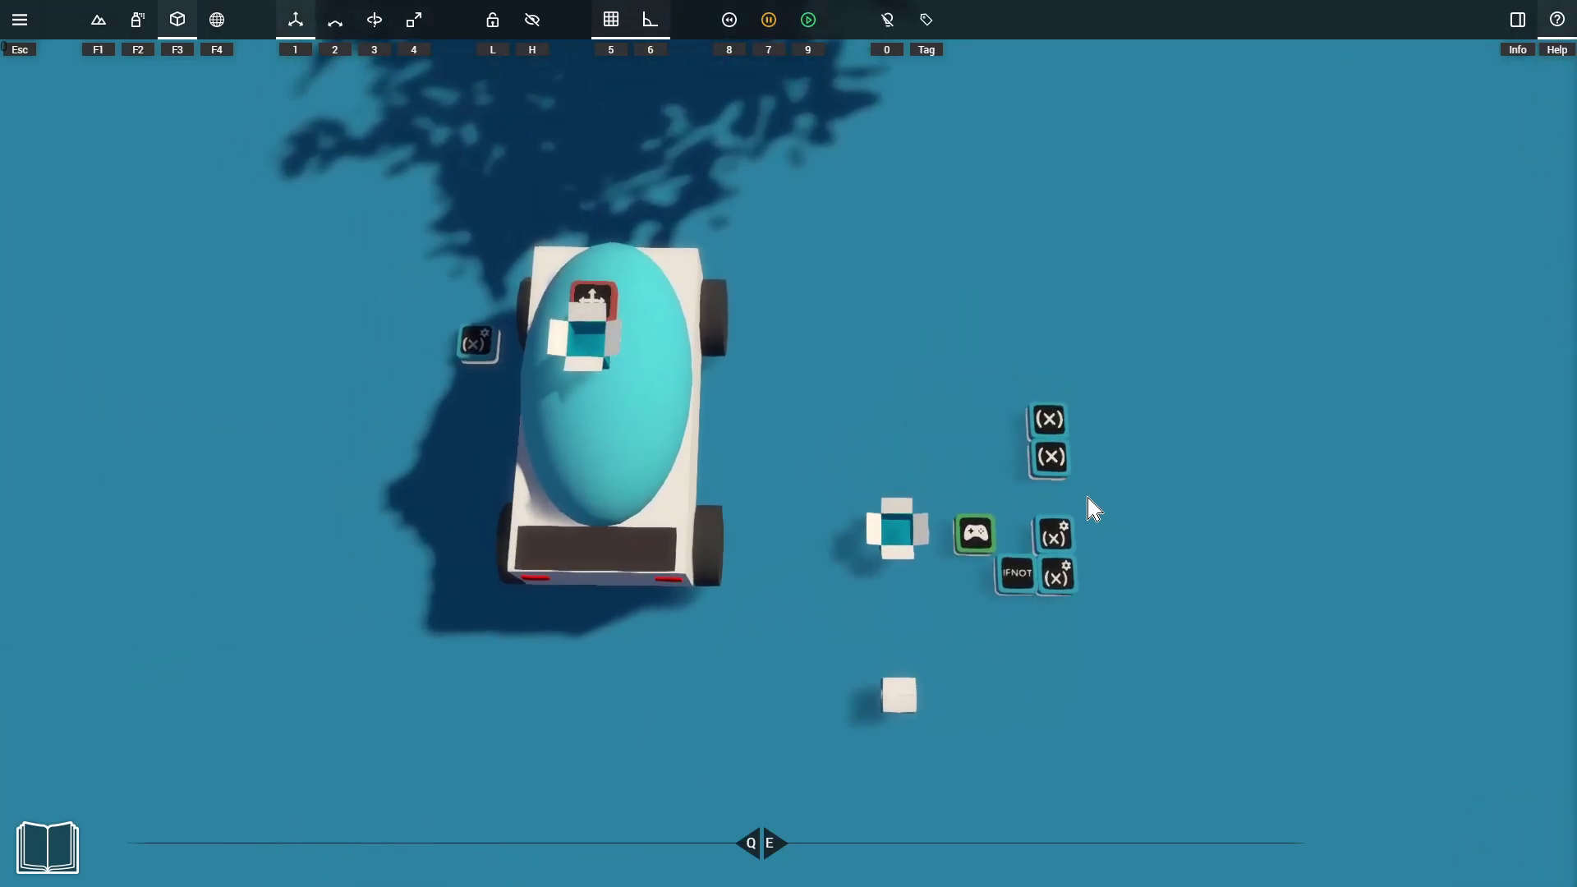
{"action": "left_click", "coordinate": [1010, 550]}
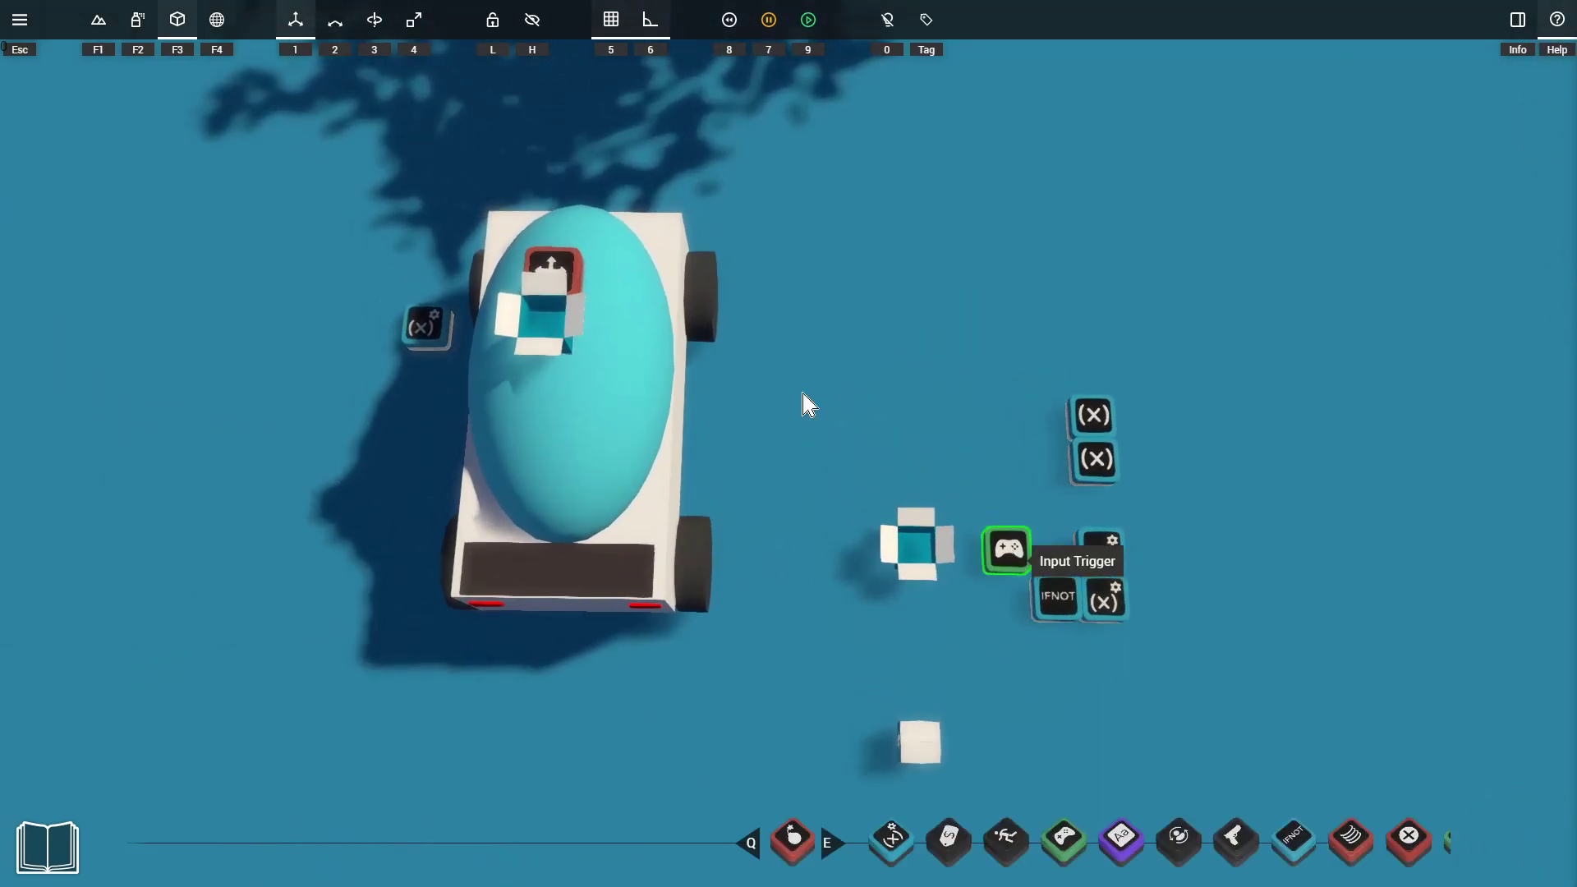
{"action": "left_click", "coordinate": [538, 252]}
{"action": "left_click_drag", "start_coordinate": [580, 199], "coordinate": [912, 169]}
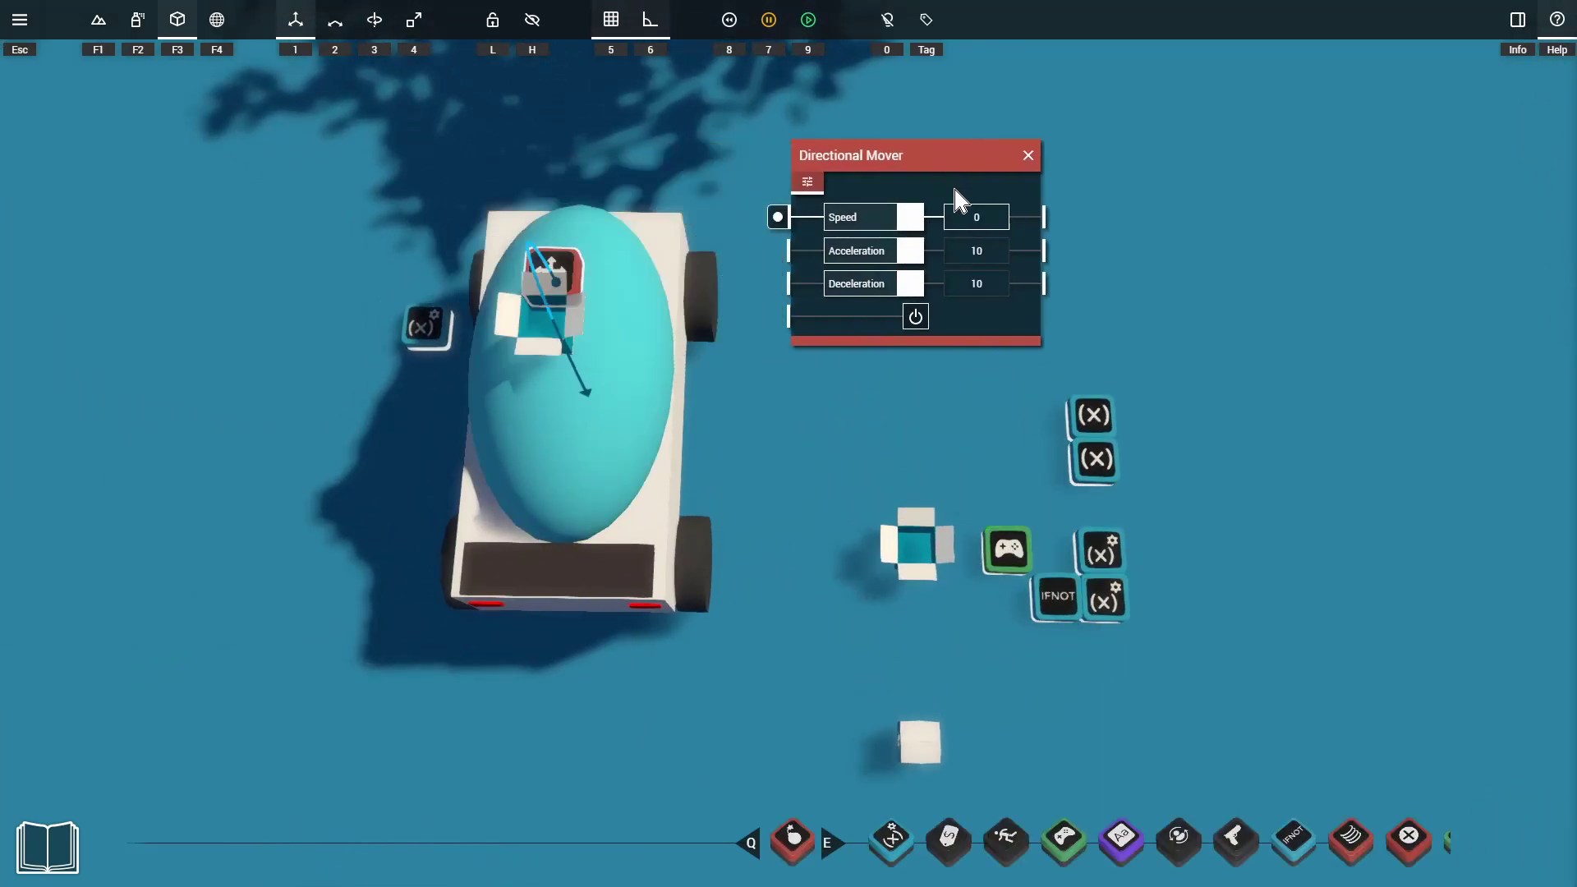
{"action": "left_click", "coordinate": [998, 285]}
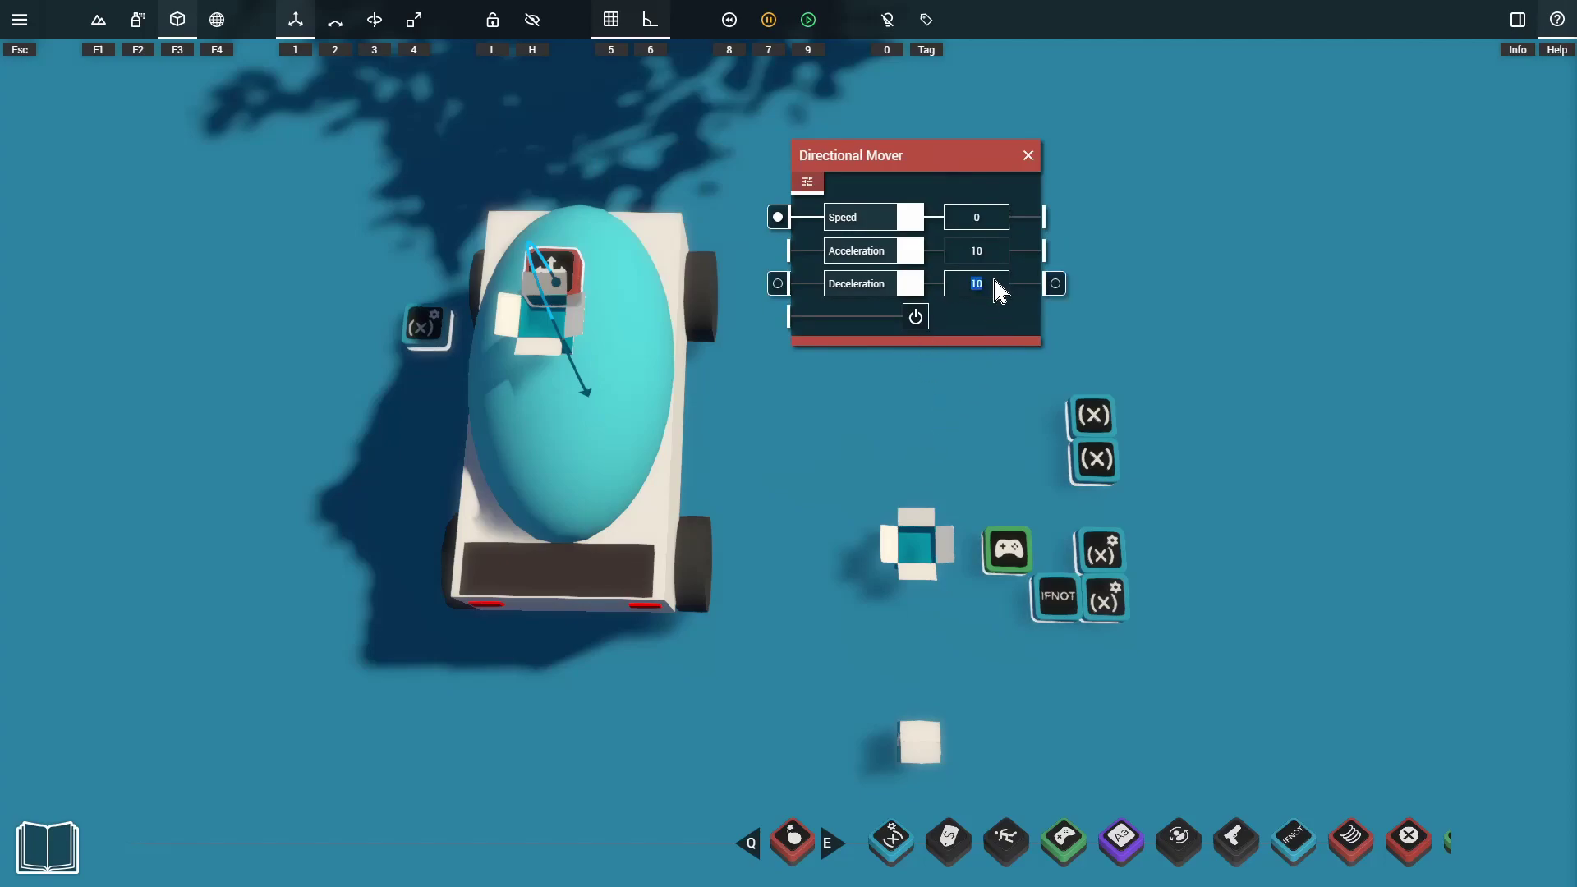
{"action": "left_click_drag", "start_coordinate": [945, 163], "coordinate": [967, 157]}
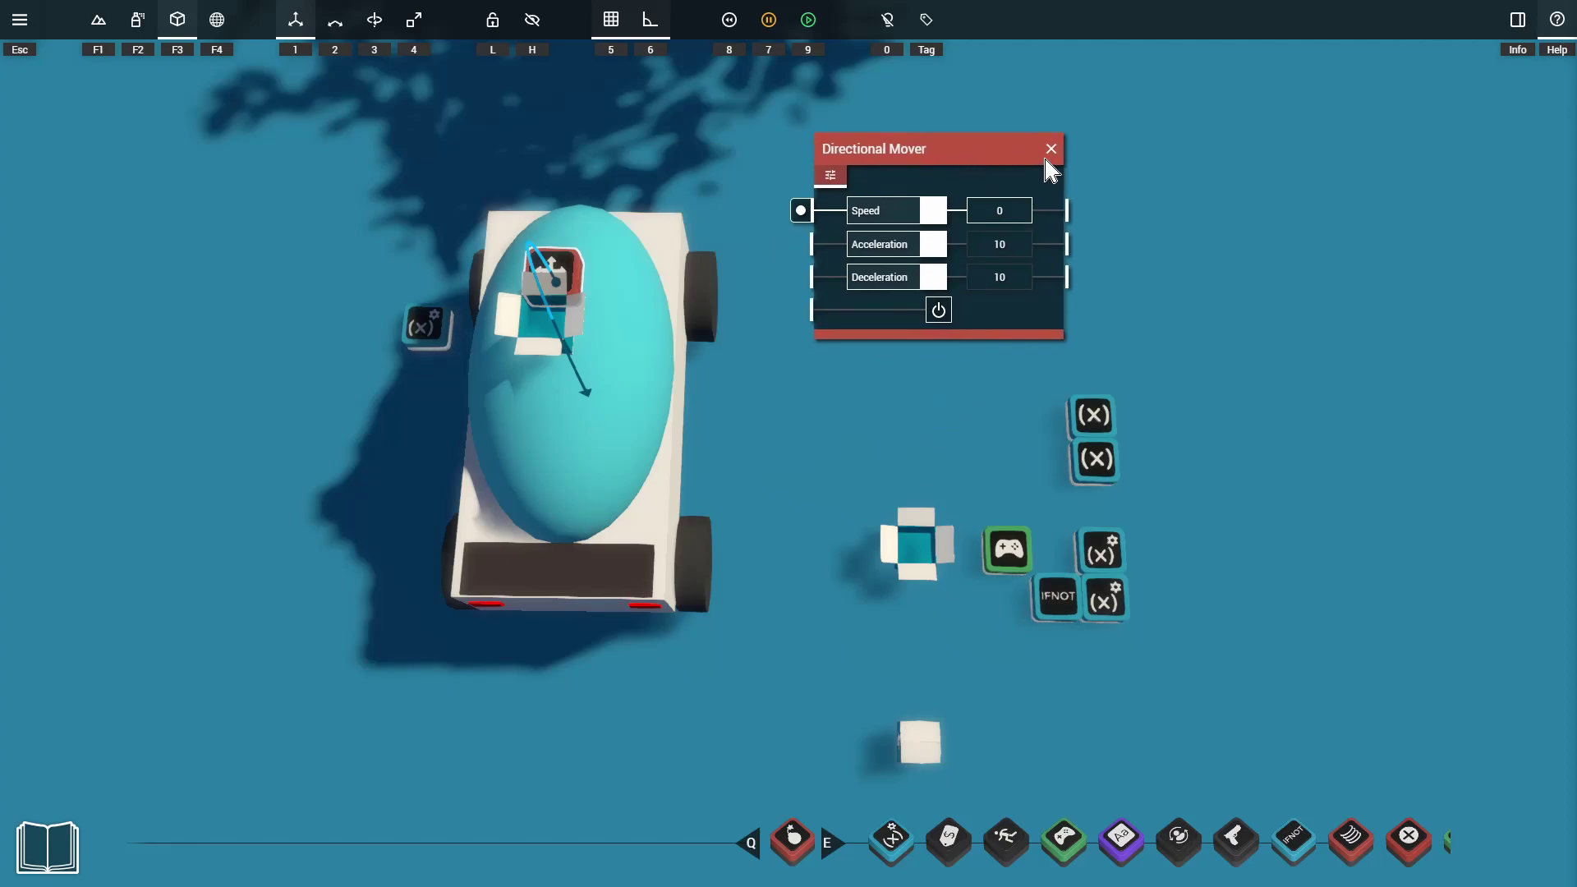
{"action": "left_click", "coordinate": [1050, 150]}
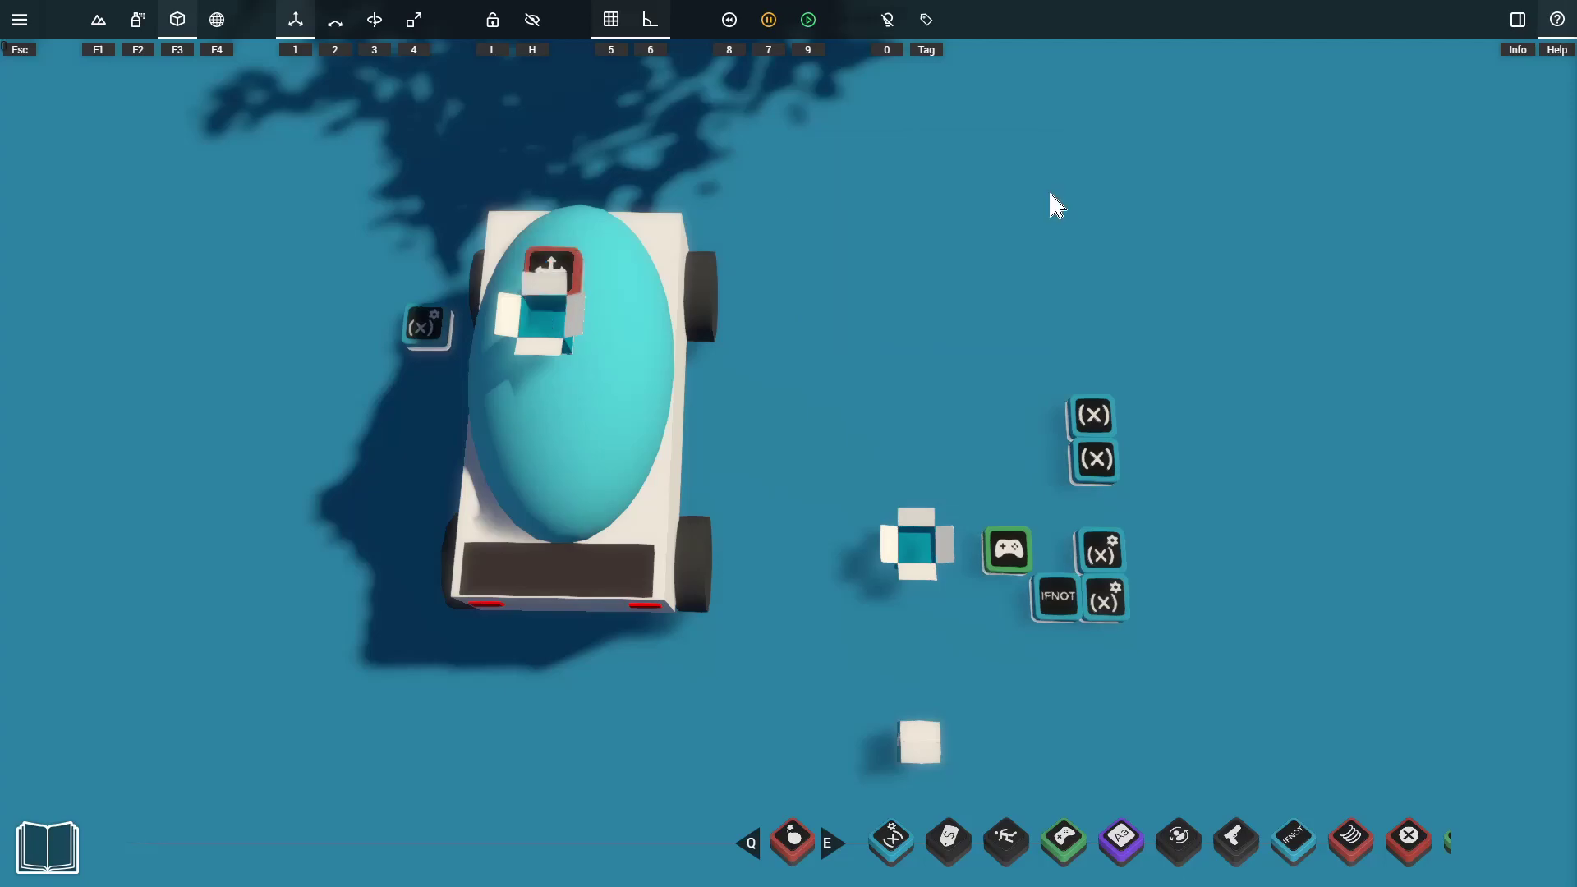
Check the Deceleration variable, duplicate the variable modifier beside the car, and make the copy get Deceleration.
{"action": "left_click", "coordinate": [1093, 415]}
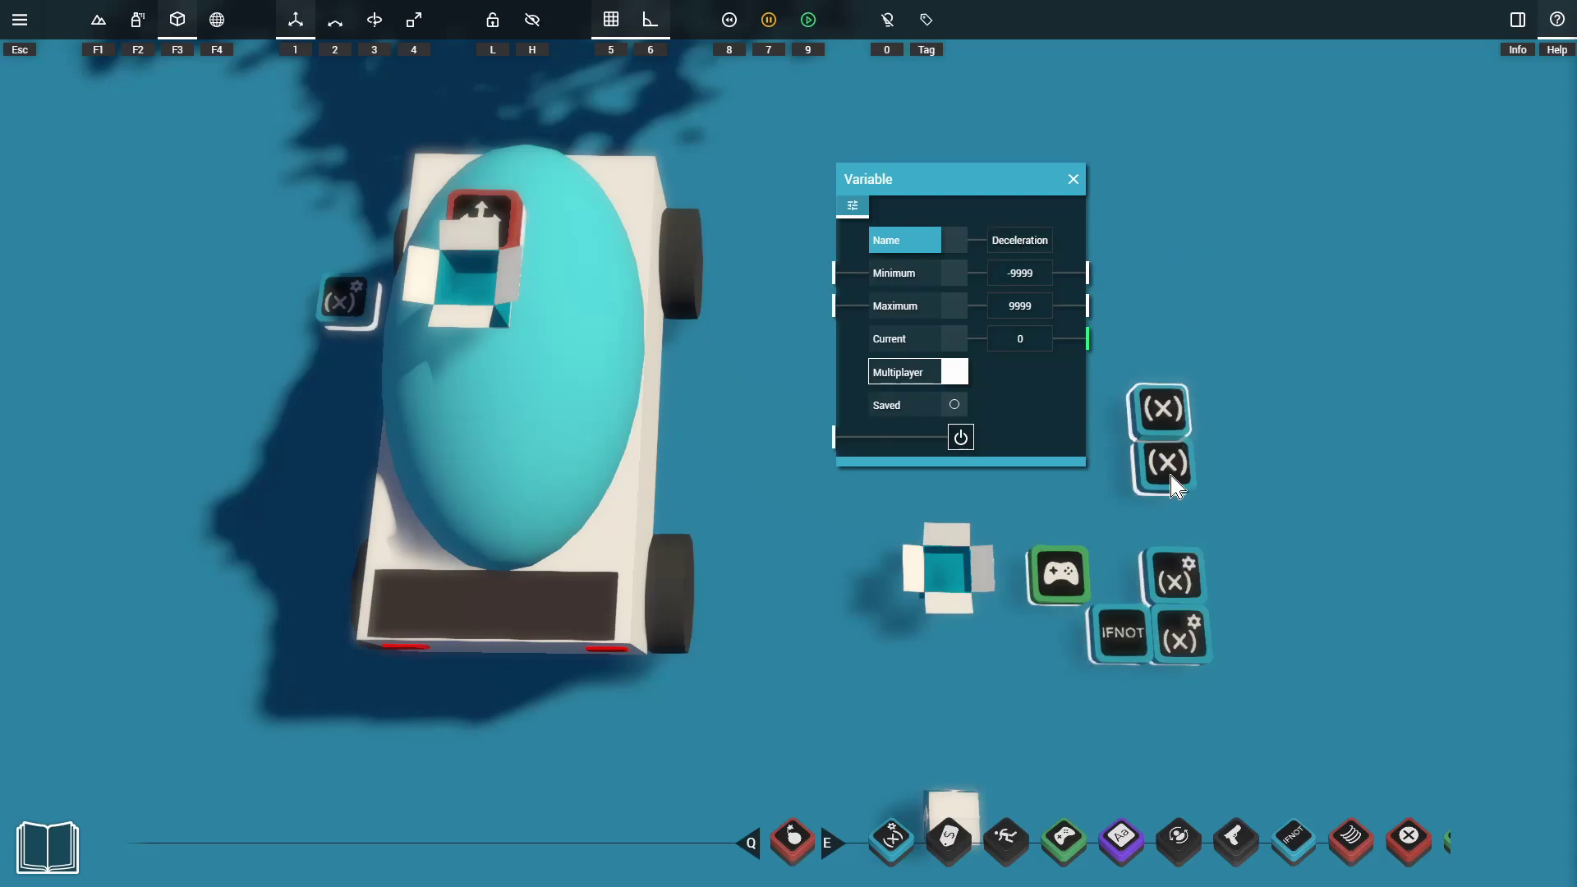
{"action": "left_click", "coordinate": [1075, 178]}
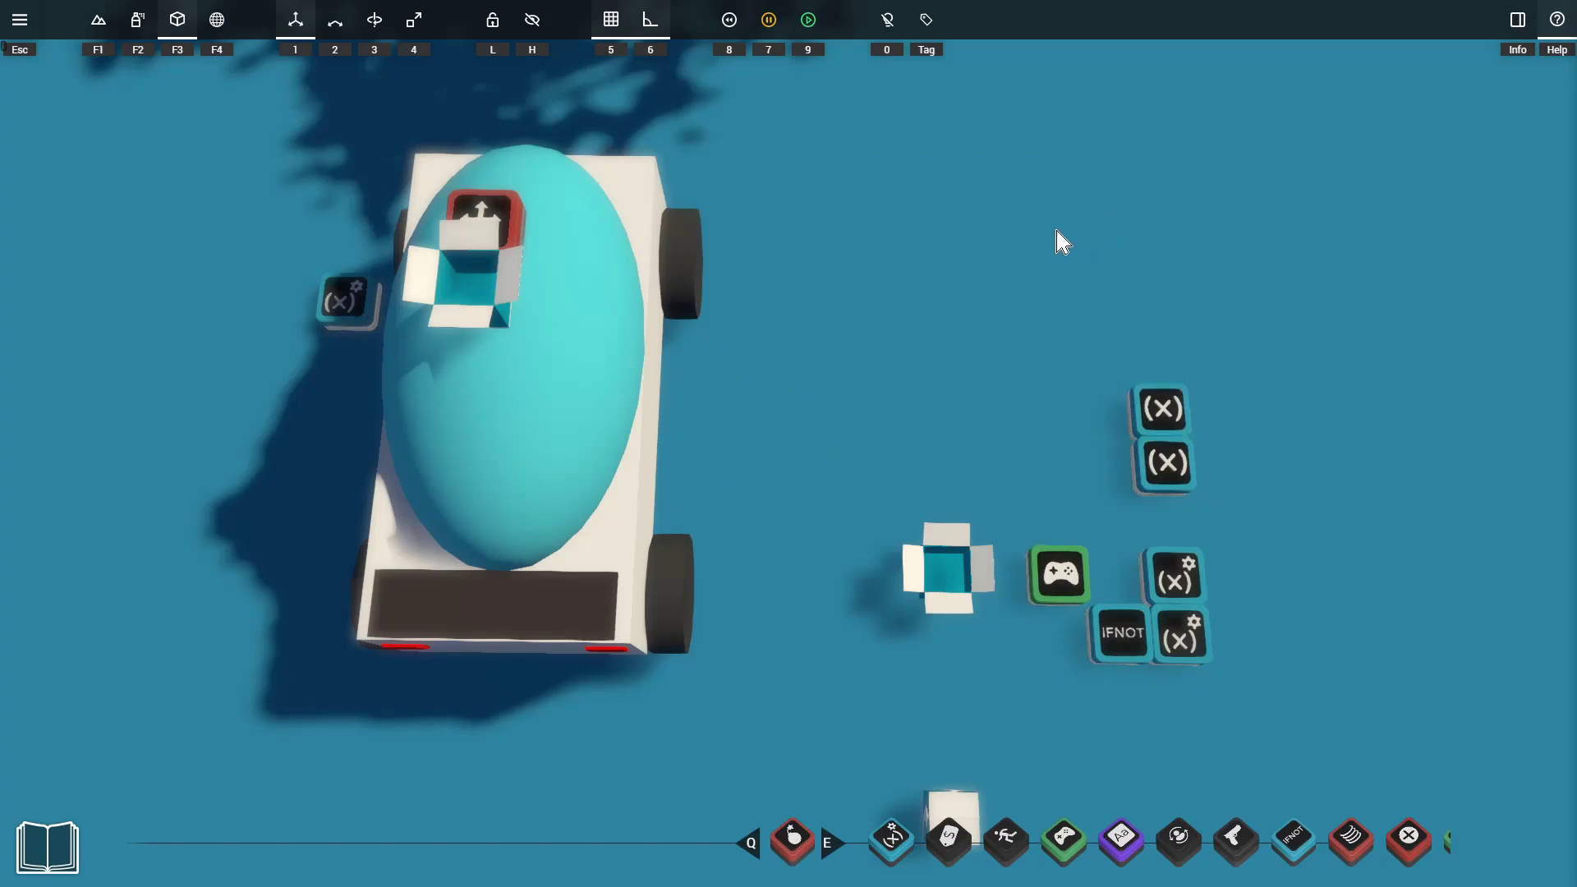
{"action": "left_click_drag", "start_coordinate": [341, 308], "coordinate": [340, 339], "text": "alt"}
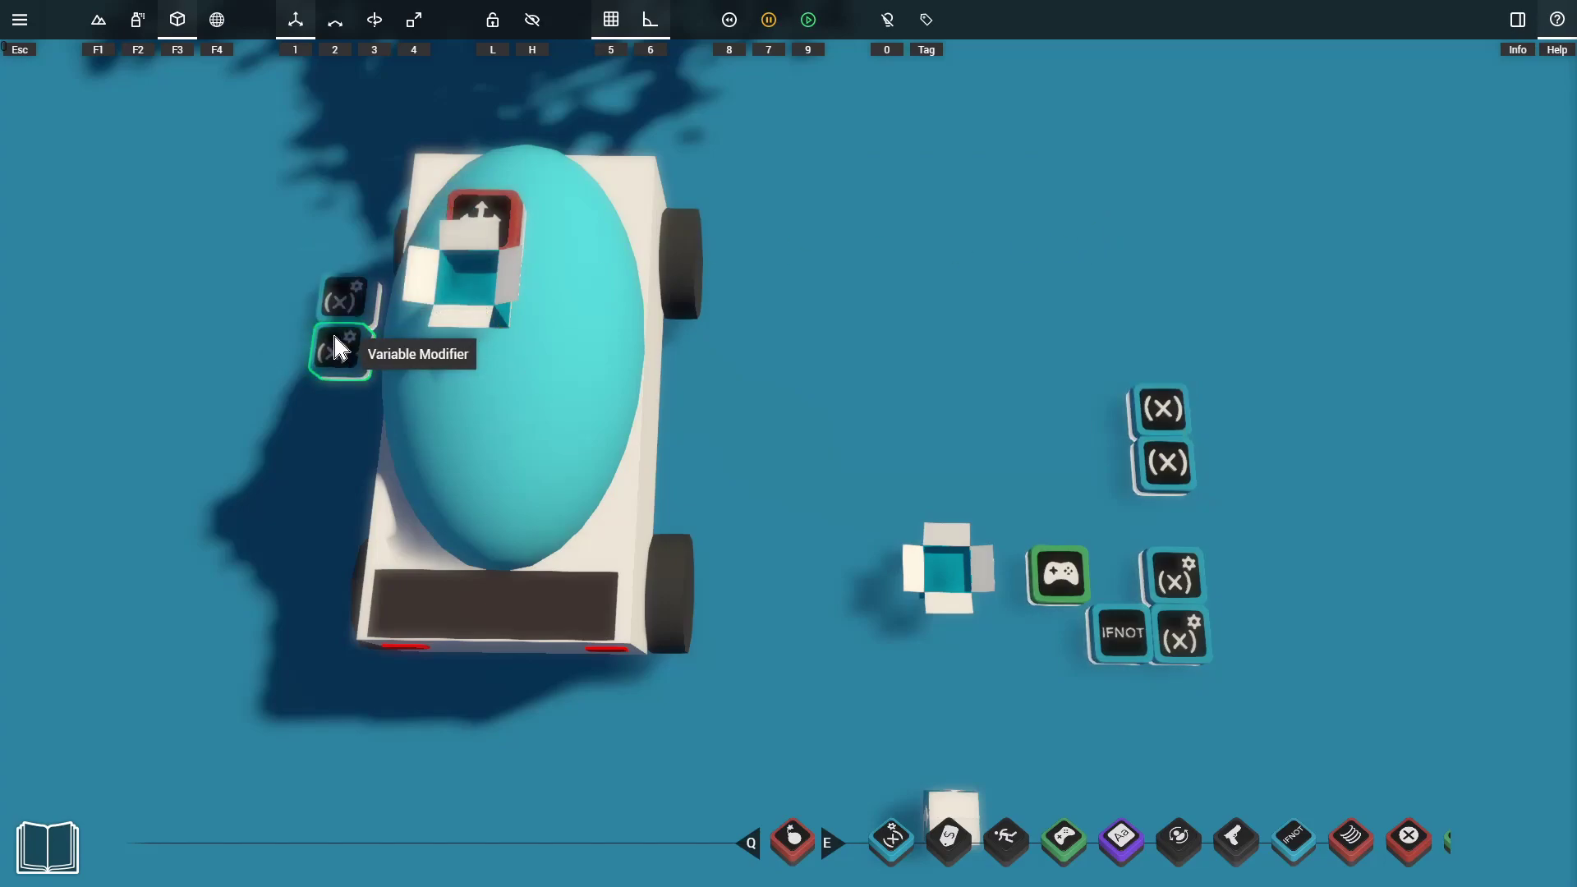
{"action": "left_click", "coordinate": [342, 350]}
{"action": "left_click", "coordinate": [174, 311]}
{"action": "left_click", "coordinate": [164, 362]}
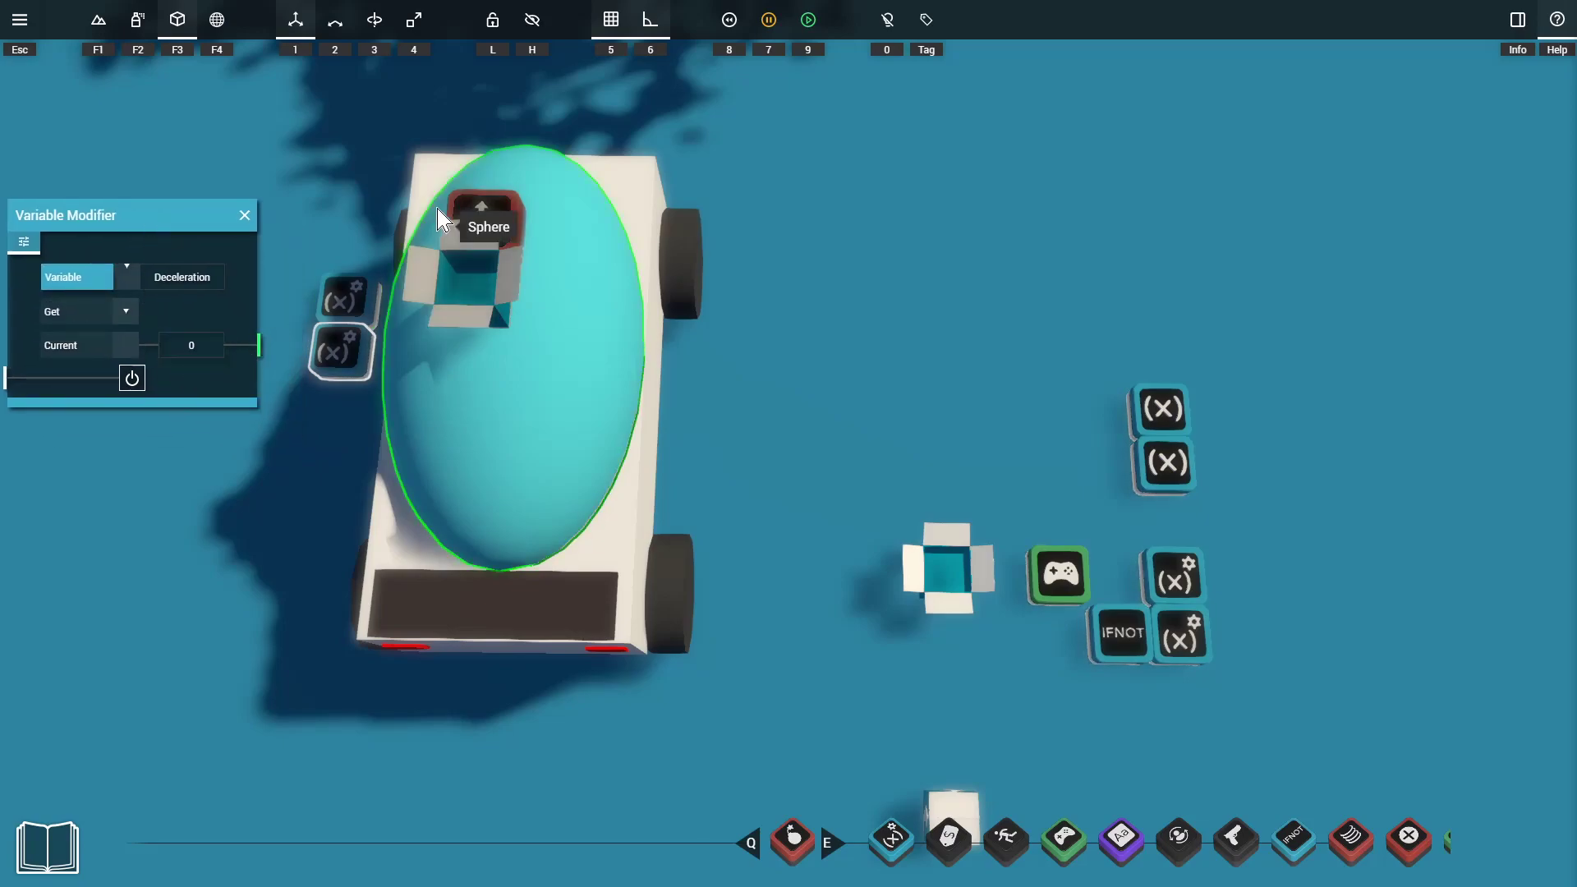
Connect the Current output of the Deceleration modifier to the Directional Mover's Deceleration input.
{"action": "left_click", "coordinate": [493, 215]}
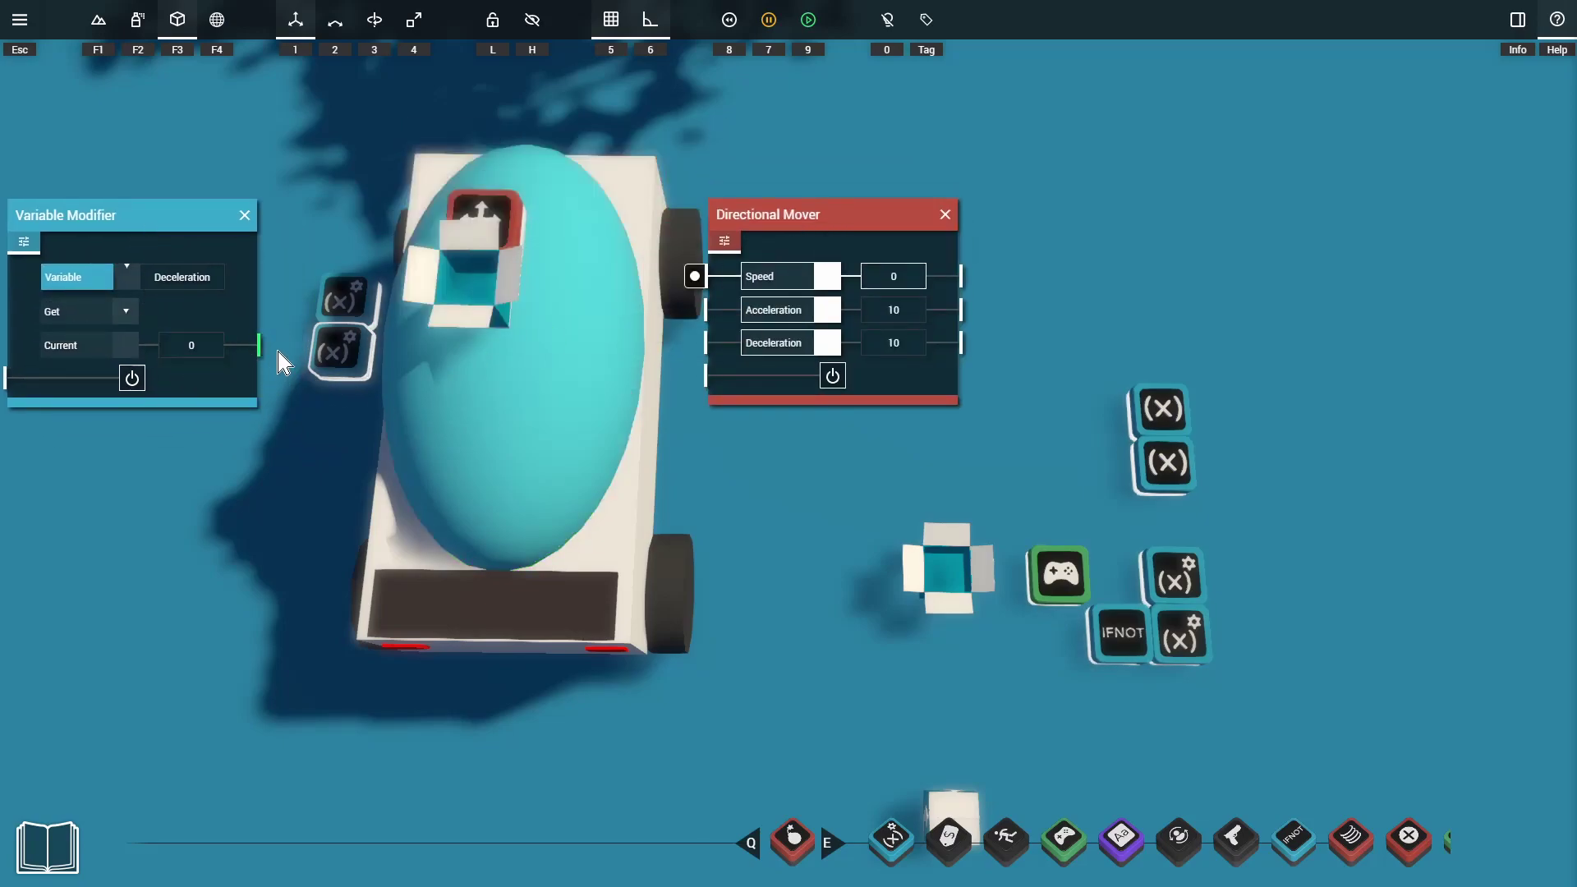
{"action": "left_click_drag", "start_coordinate": [270, 345], "coordinate": [691, 344]}
{"action": "left_click_drag", "start_coordinate": [692, 344], "coordinate": [695, 343]}
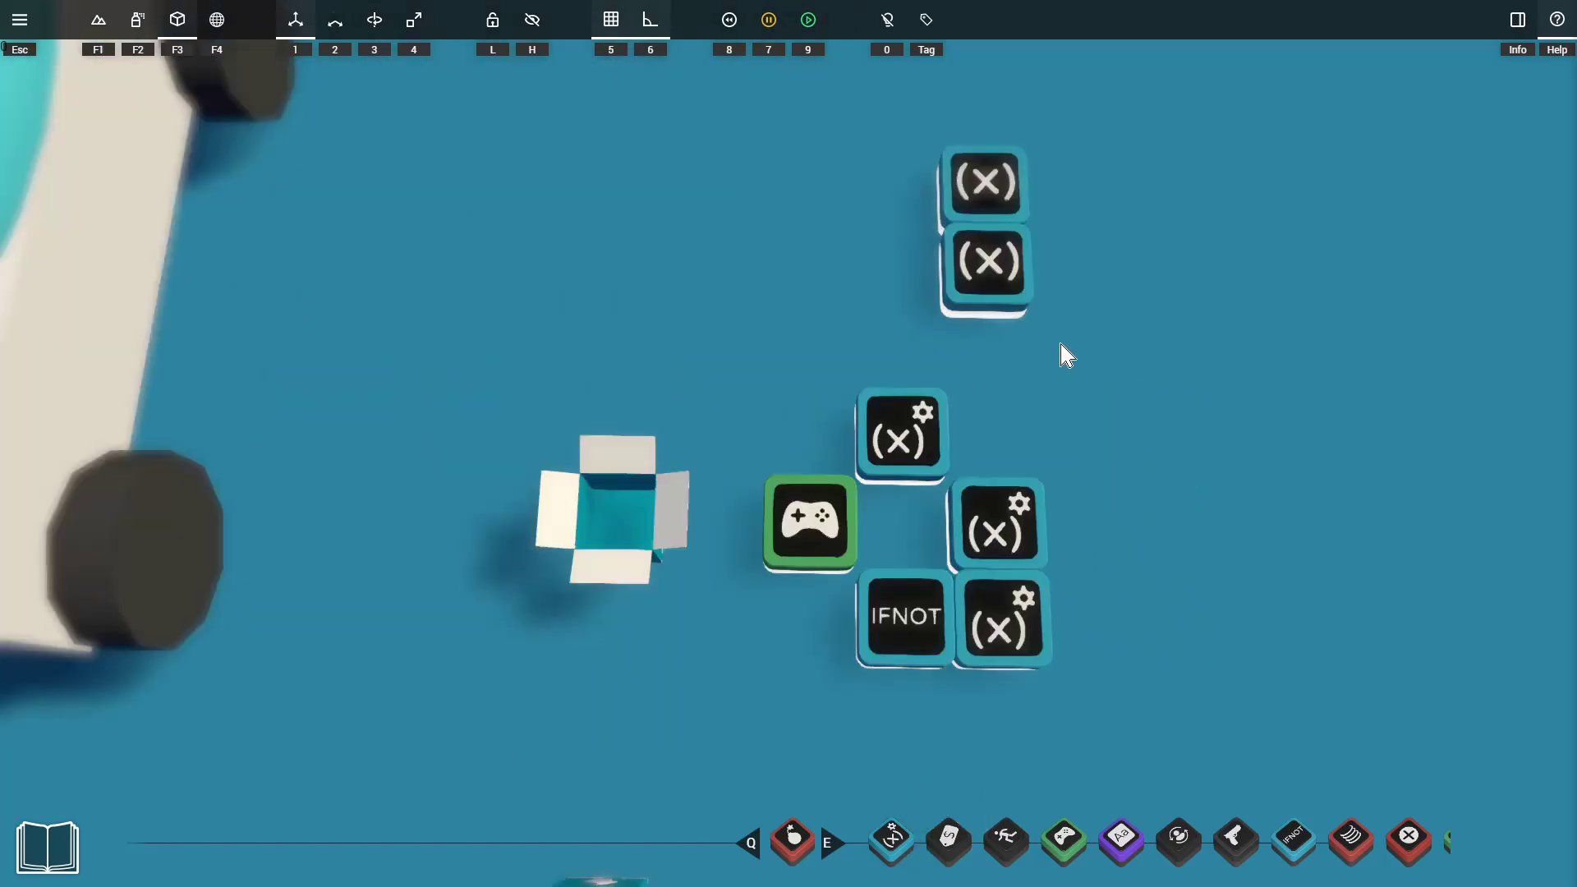
Make the new variable modifier set Deceleration to 3 and power it from the forward Input Trigger's Key Pressed output.
{"action": "left_click", "coordinate": [915, 431]}
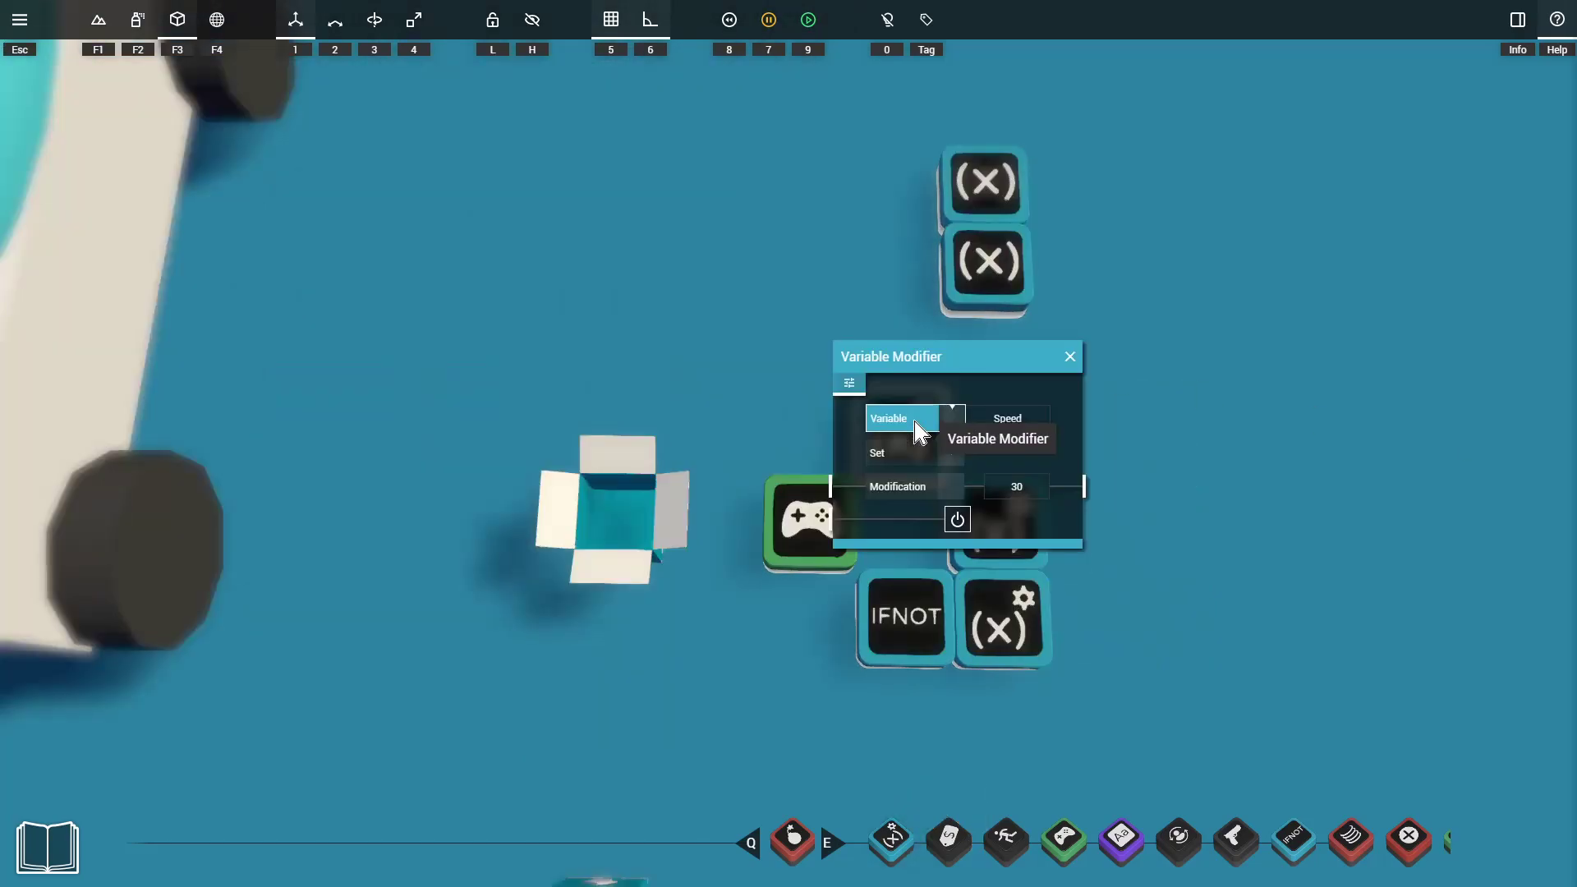
{"action": "left_click_drag", "start_coordinate": [957, 373], "coordinate": [1289, 280]}
{"action": "left_click", "coordinate": [1286, 330]}
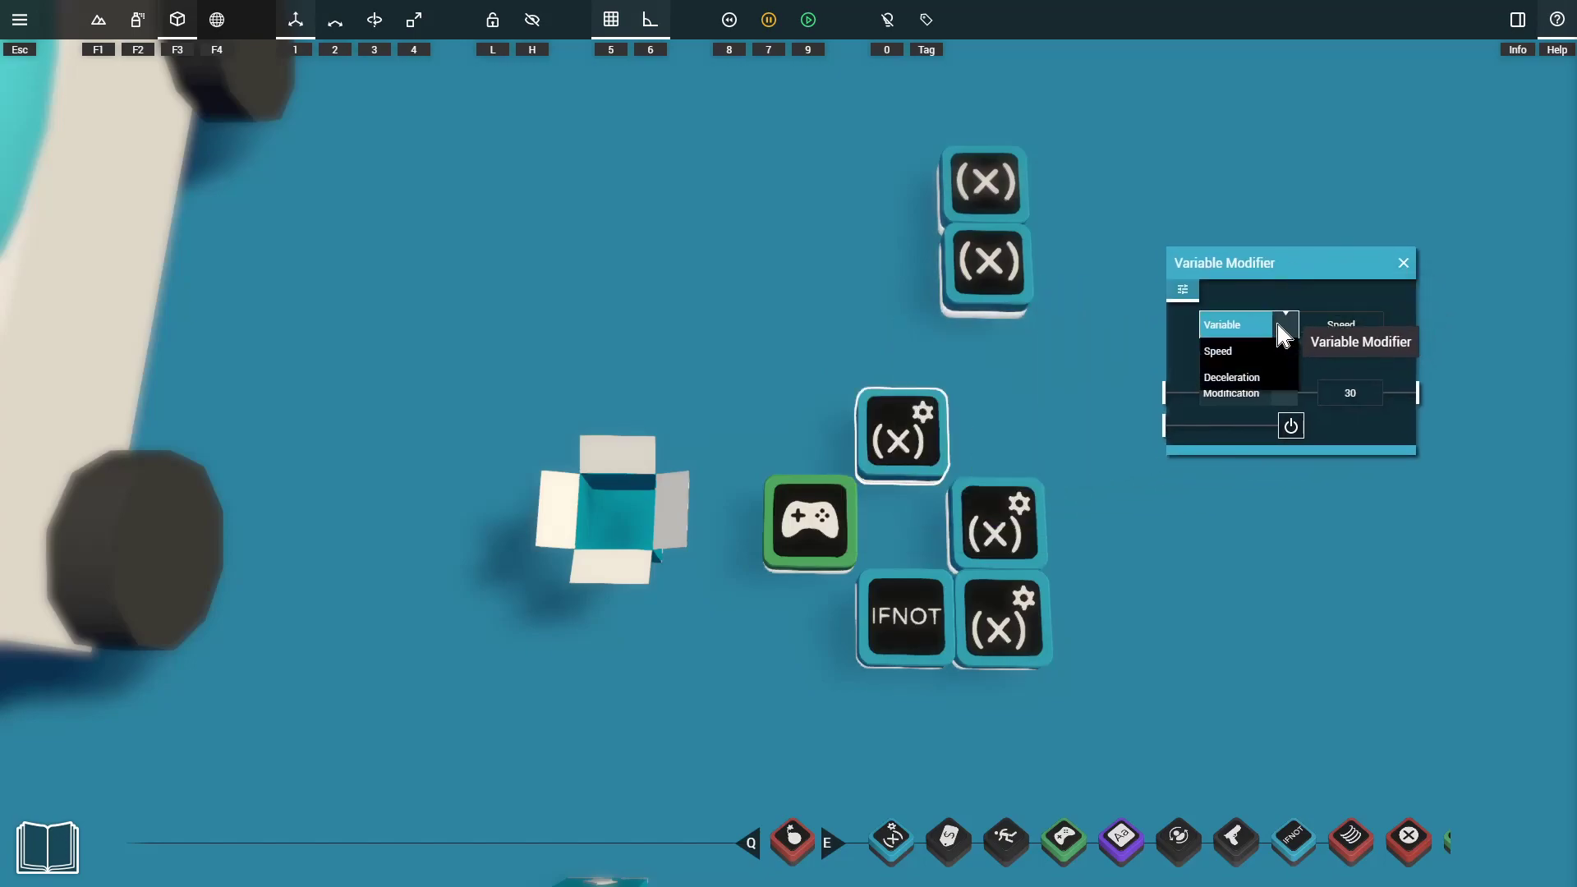
{"action": "left_click", "coordinate": [1258, 377]}
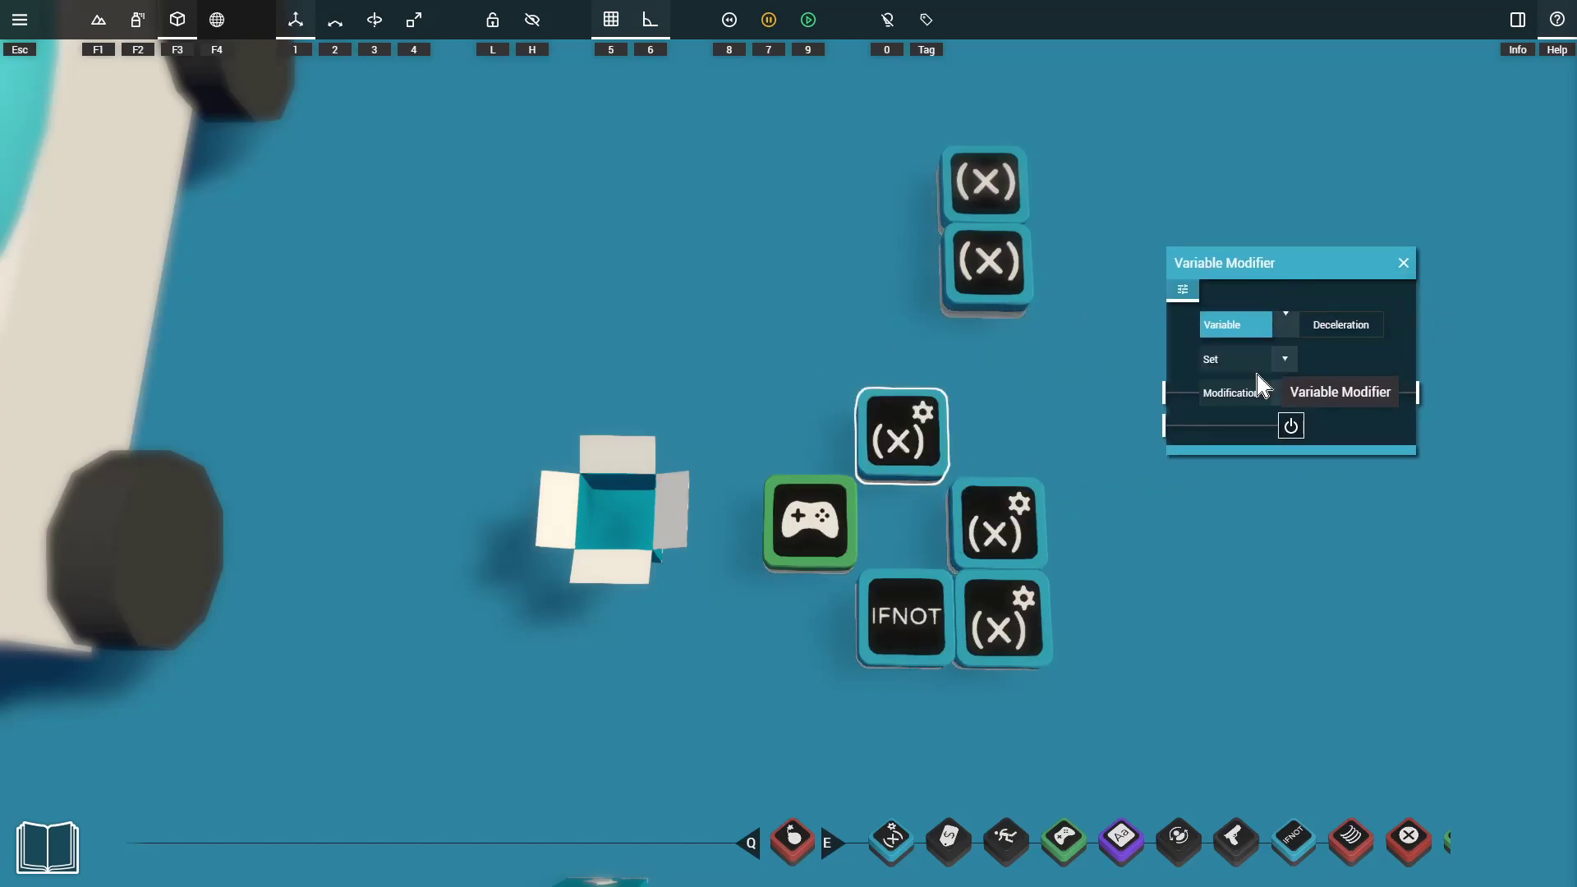
{"action": "left_click", "coordinate": [1290, 365]}
{"action": "left_click", "coordinate": [1290, 365]}
{"action": "left_click_drag", "start_coordinate": [1372, 395], "coordinate": [1255, 394]}
{"action": "type", "text": "3"}
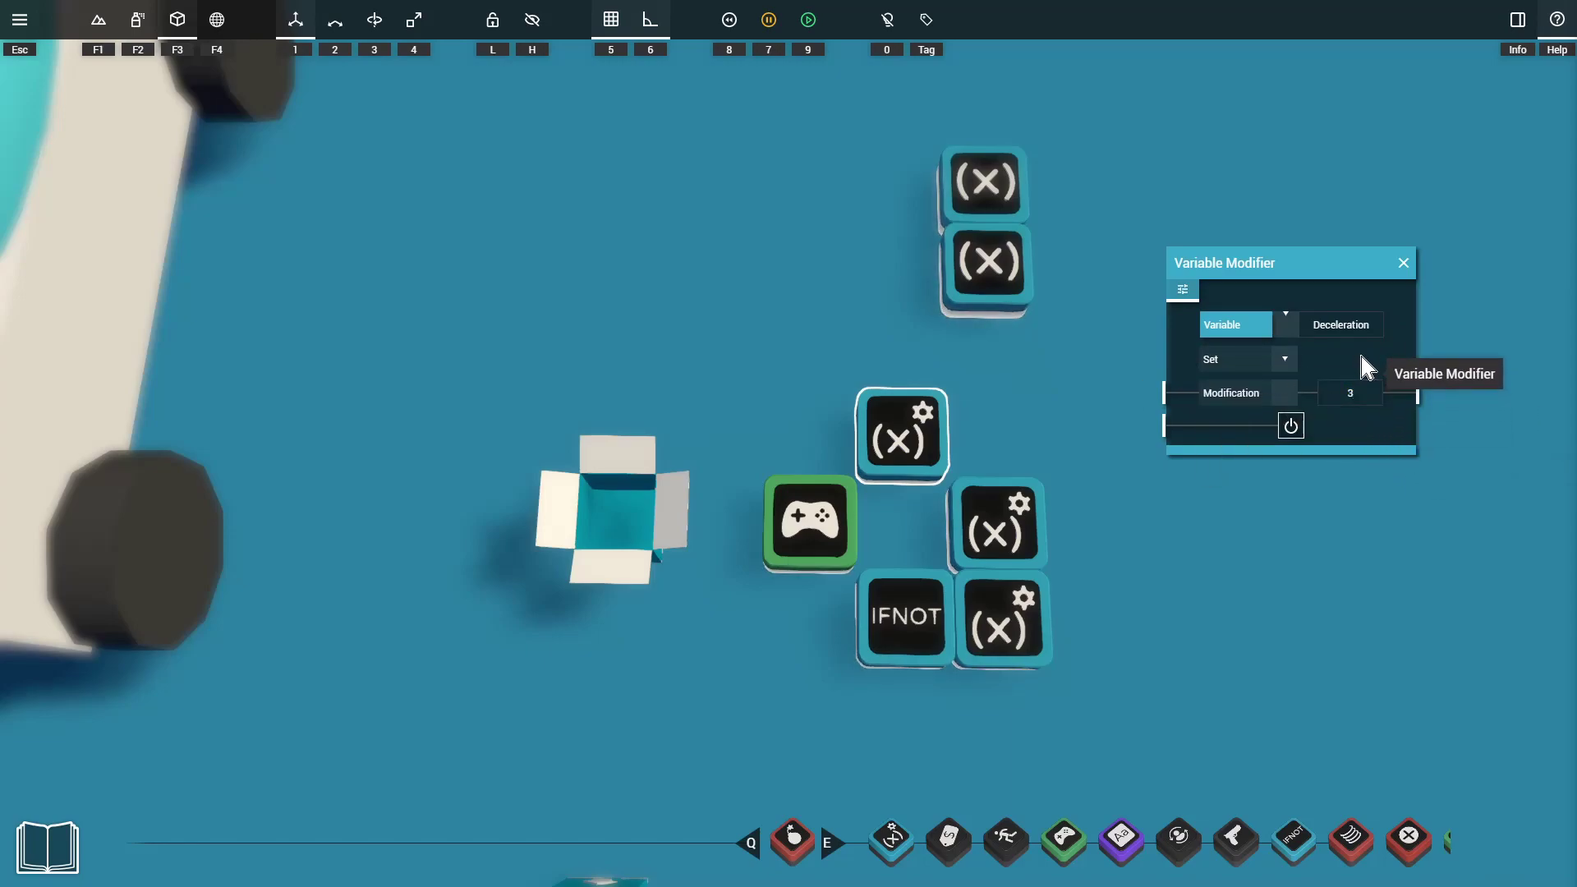
{"action": "left_click", "coordinate": [795, 505]}
{"action": "left_click_drag", "start_coordinate": [786, 351], "coordinate": [1153, 426]}
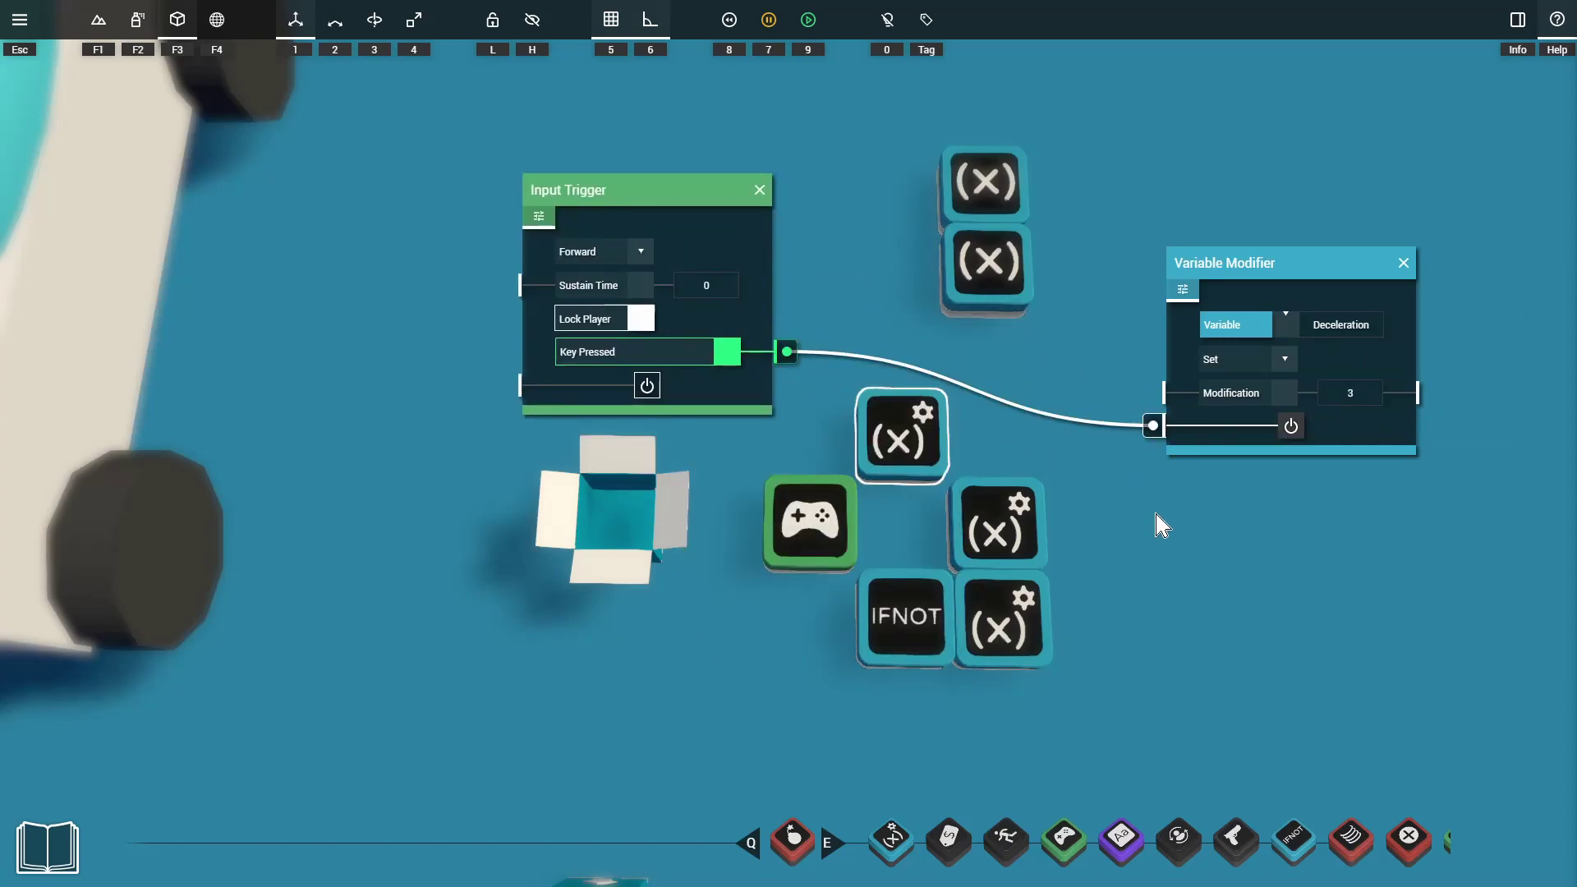
Playtest the level, drive the car forward and let it roll out, and leave playtest mode.
{"action": "left_click_drag", "start_coordinate": [1271, 274], "coordinate": [1273, 212]}
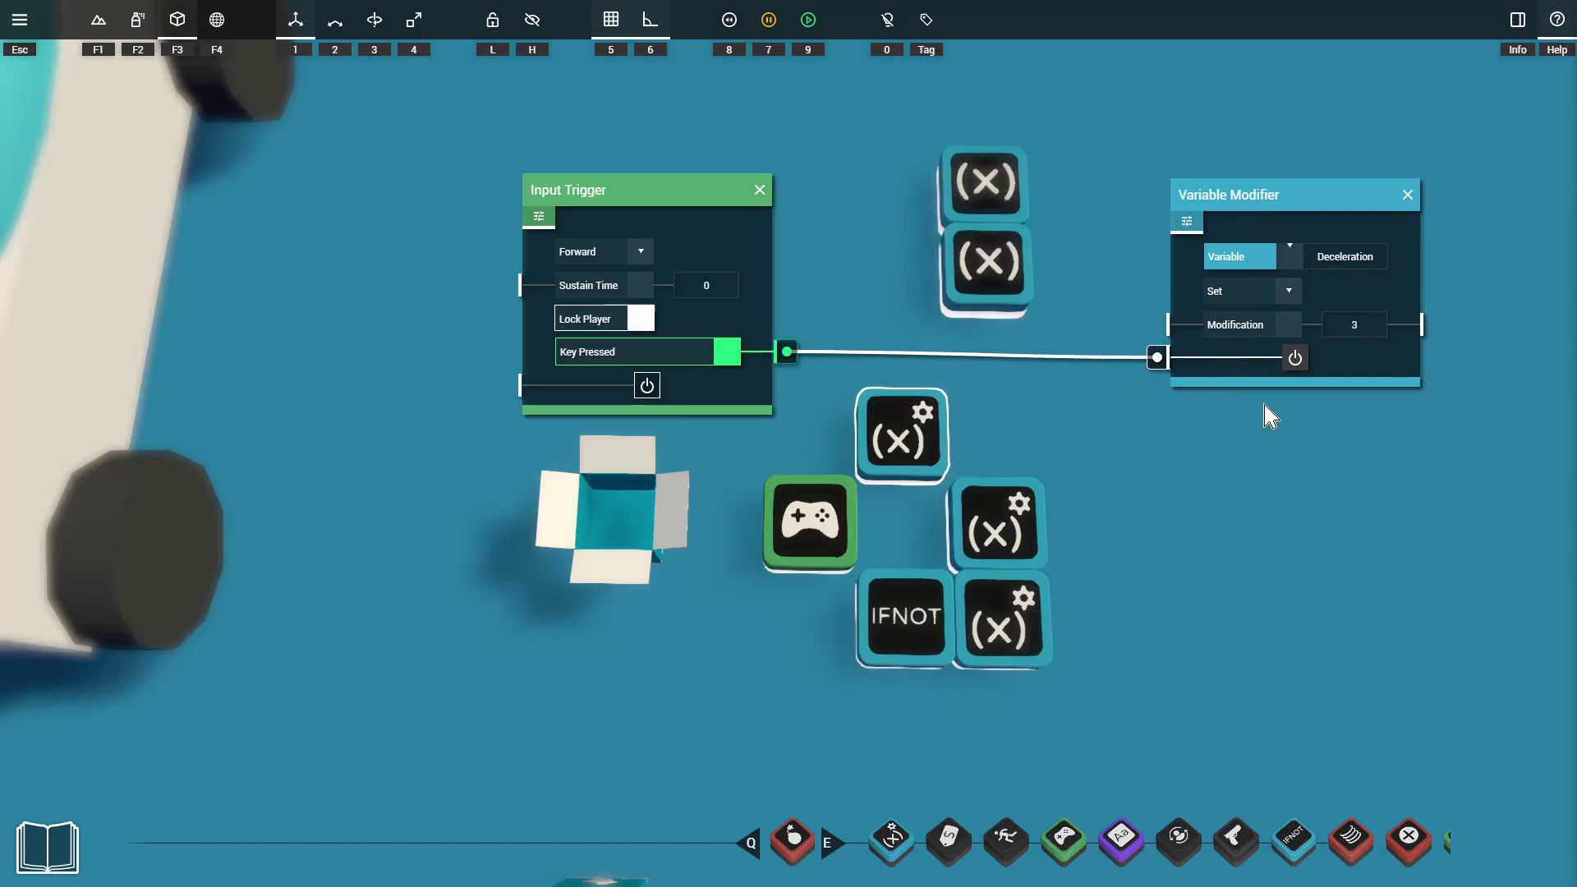
{"action": "key", "text": "9"}
{"action": "key", "text": "w"}
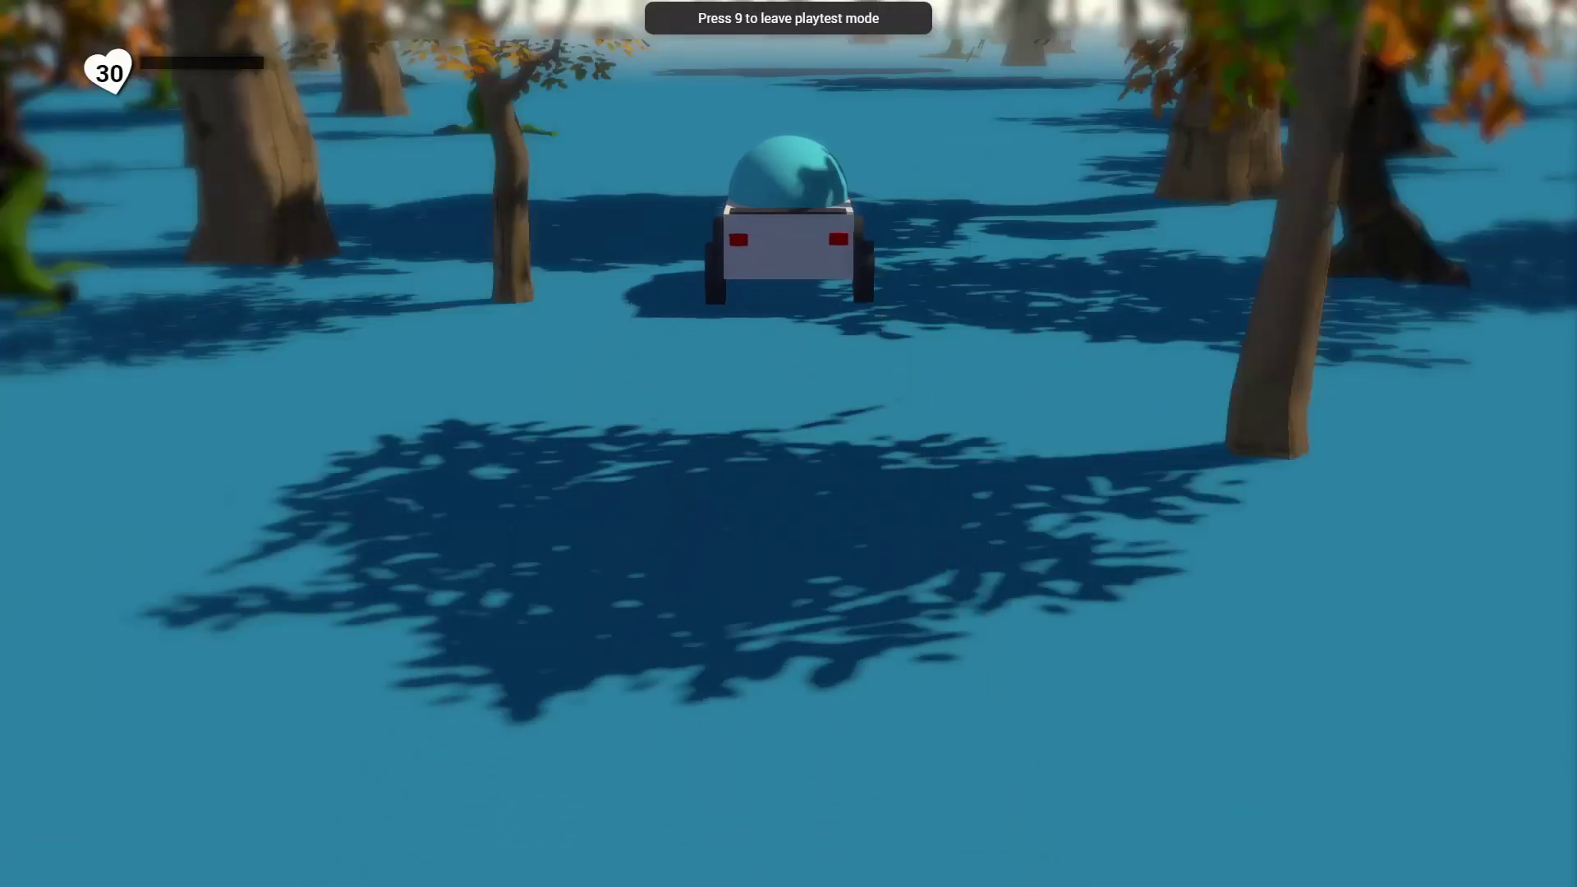
{"action": "key", "text": "w"}
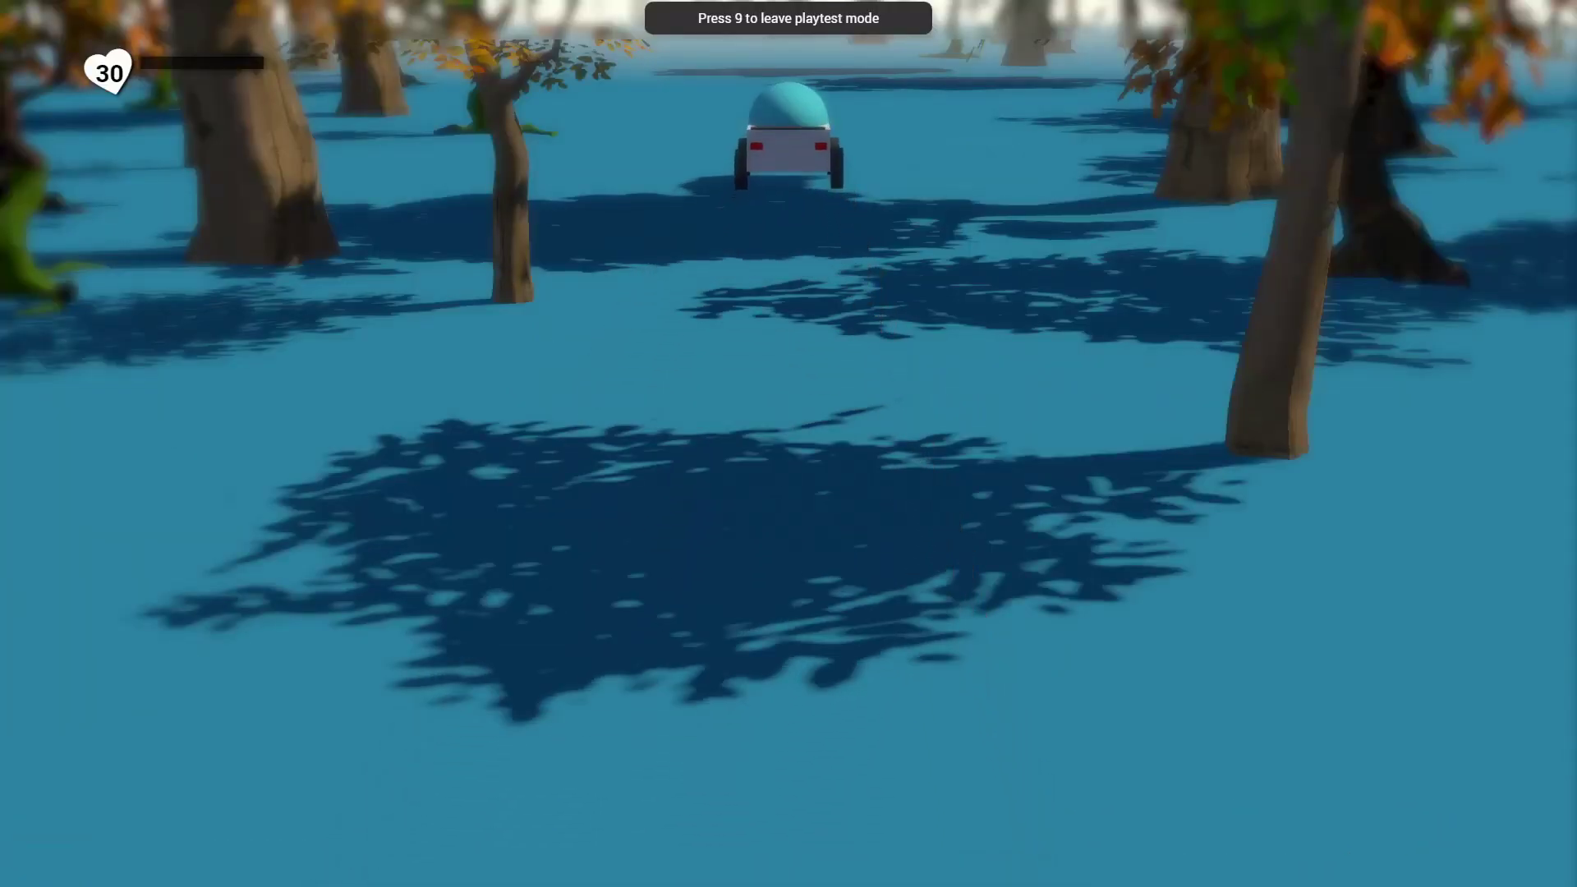
{"action": "key", "text": "9"}
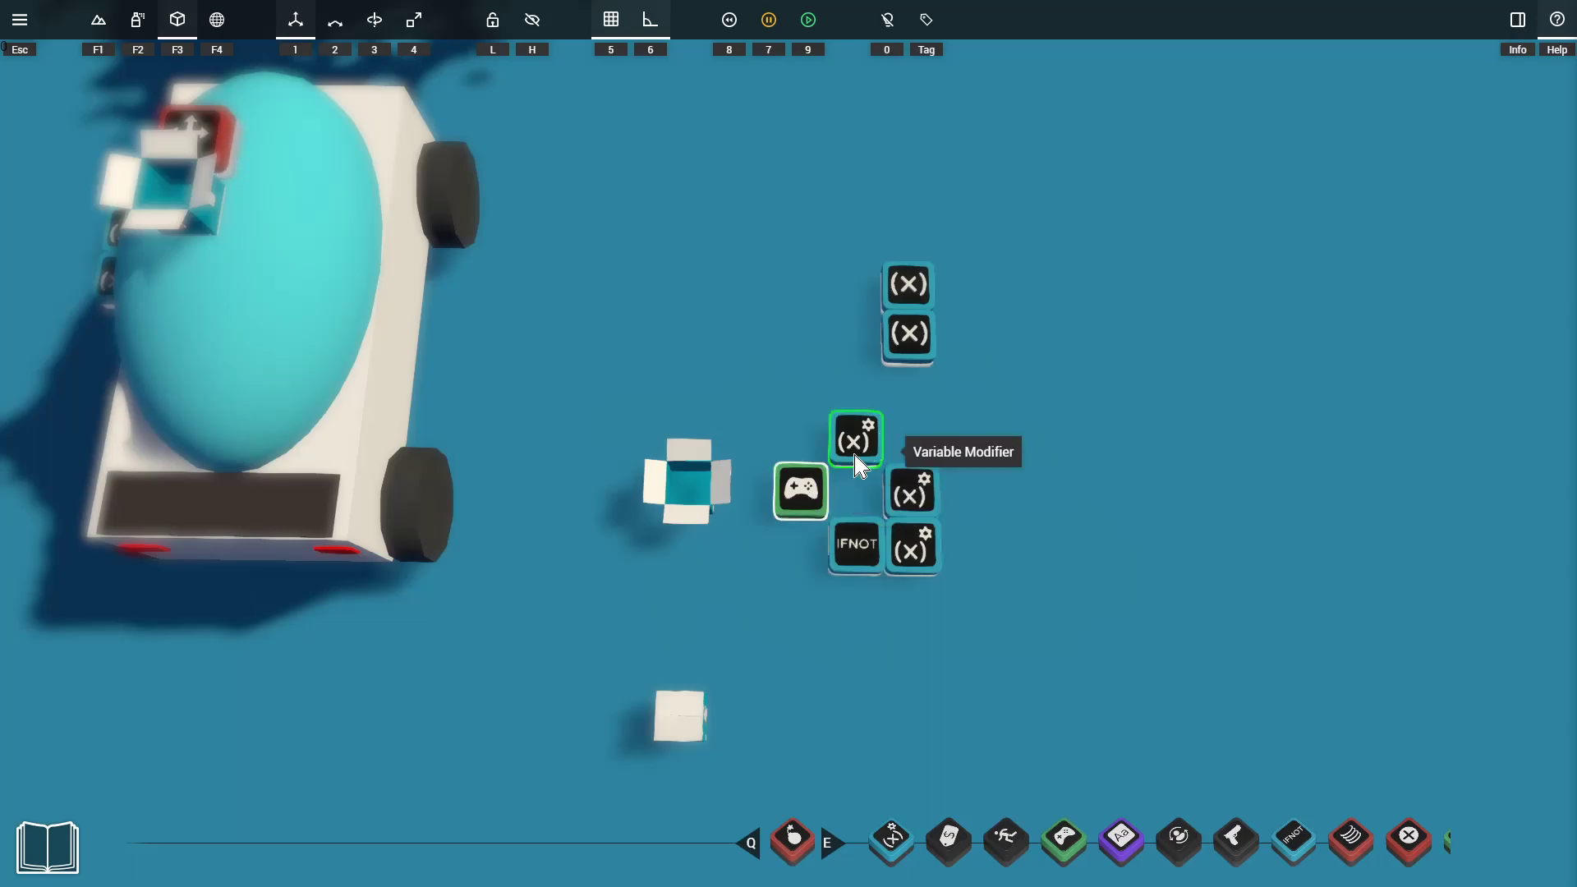
Duplicate the forward Input Trigger and a variable modifier below the originals, and make the copied trigger respond to Backward.
{"action": "left_click_drag", "start_coordinate": [798, 494], "coordinate": [737, 493]}
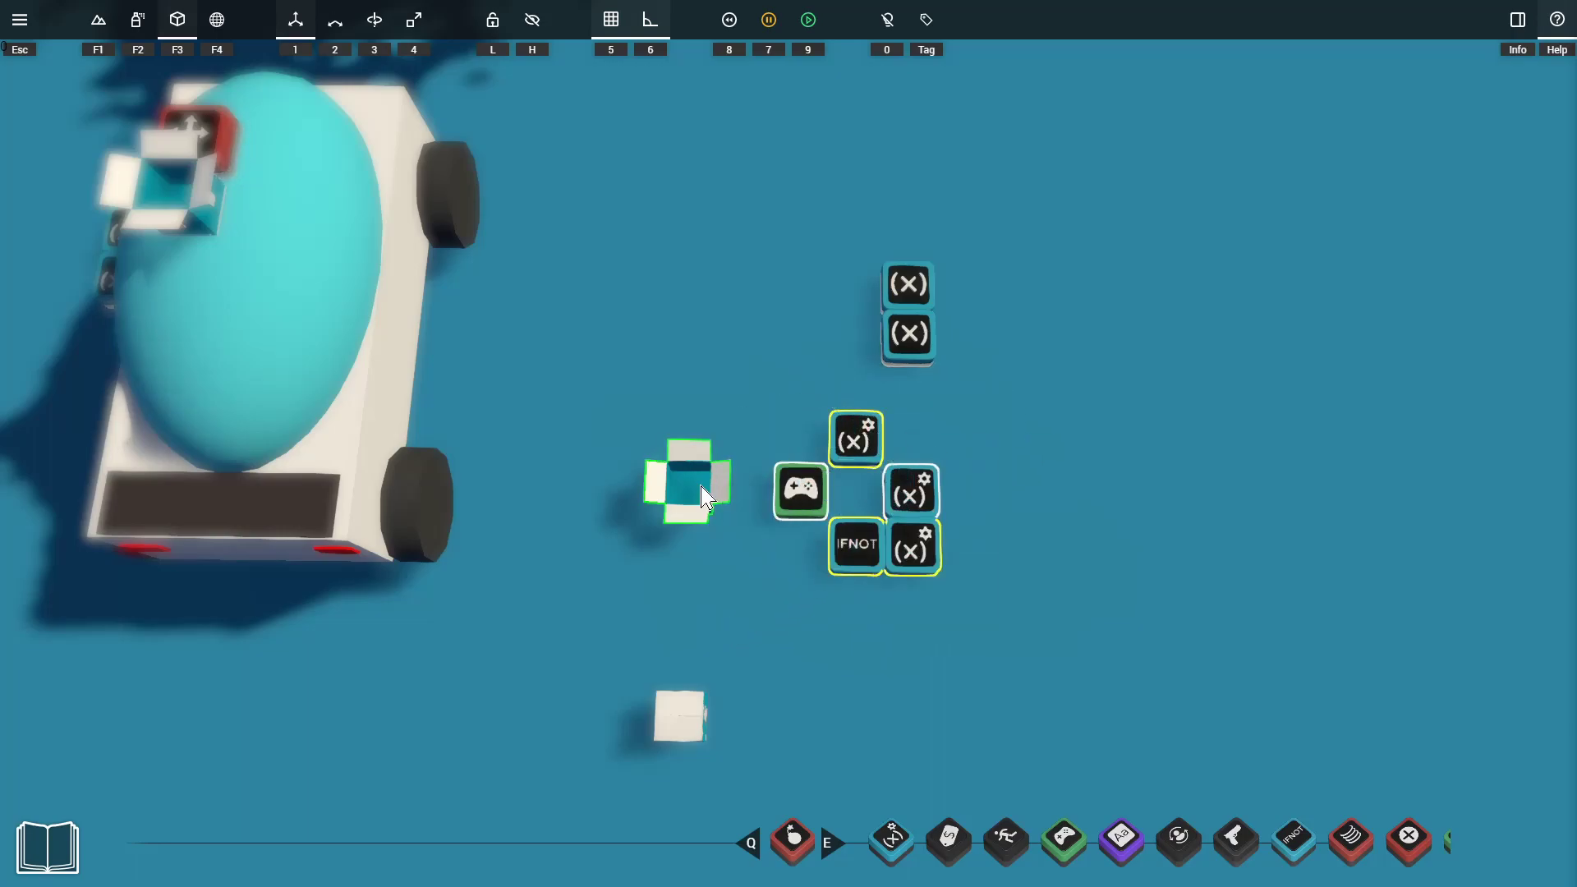
{"action": "left_click_drag", "start_coordinate": [881, 394], "coordinate": [862, 743]}
{"action": "key", "text": "s"}
{"action": "scroll", "coordinate": [846, 608], "scroll_direction": "up", "scroll_amount": 1}
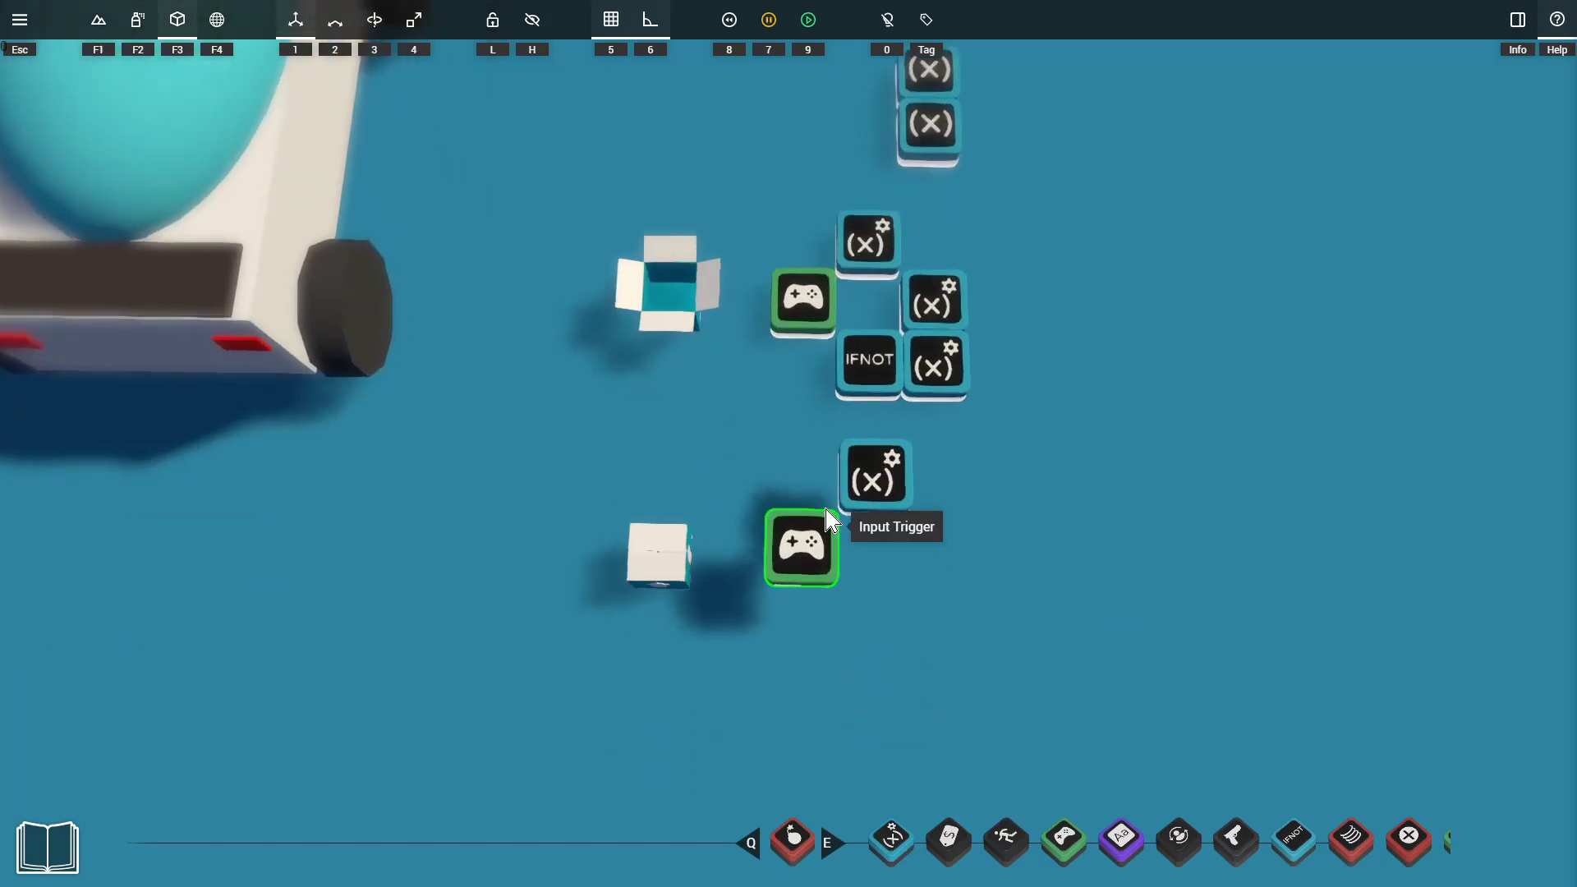
{"action": "left_click", "coordinate": [804, 565]}
{"action": "left_click", "coordinate": [809, 552]}
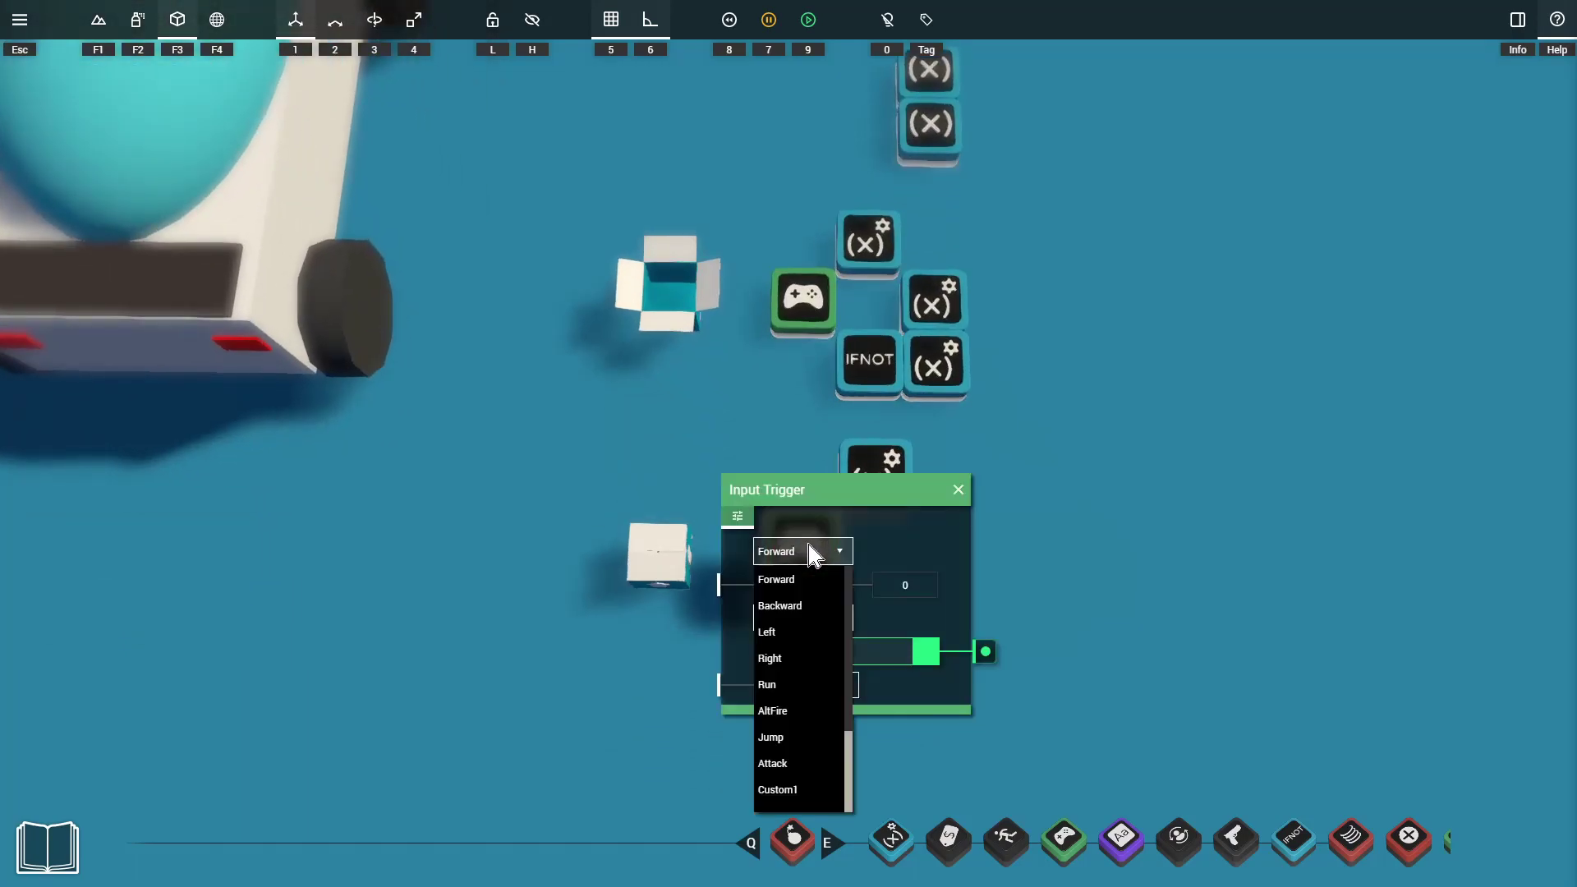
{"action": "left_click", "coordinate": [805, 607]}
Power two variable modifiers, one setting Speed to 0 and one setting Deceleration to 10, from the backward trigger's Key Pressed output.
{"action": "left_click_drag", "start_coordinate": [843, 493], "coordinate": [435, 328]}
{"action": "left_click", "coordinate": [895, 493]}
{"action": "left_click_drag", "start_coordinate": [909, 436], "coordinate": [1091, 352]}
{"action": "left_click", "coordinate": [1125, 401]}
{"action": "left_click", "coordinate": [1117, 421]}
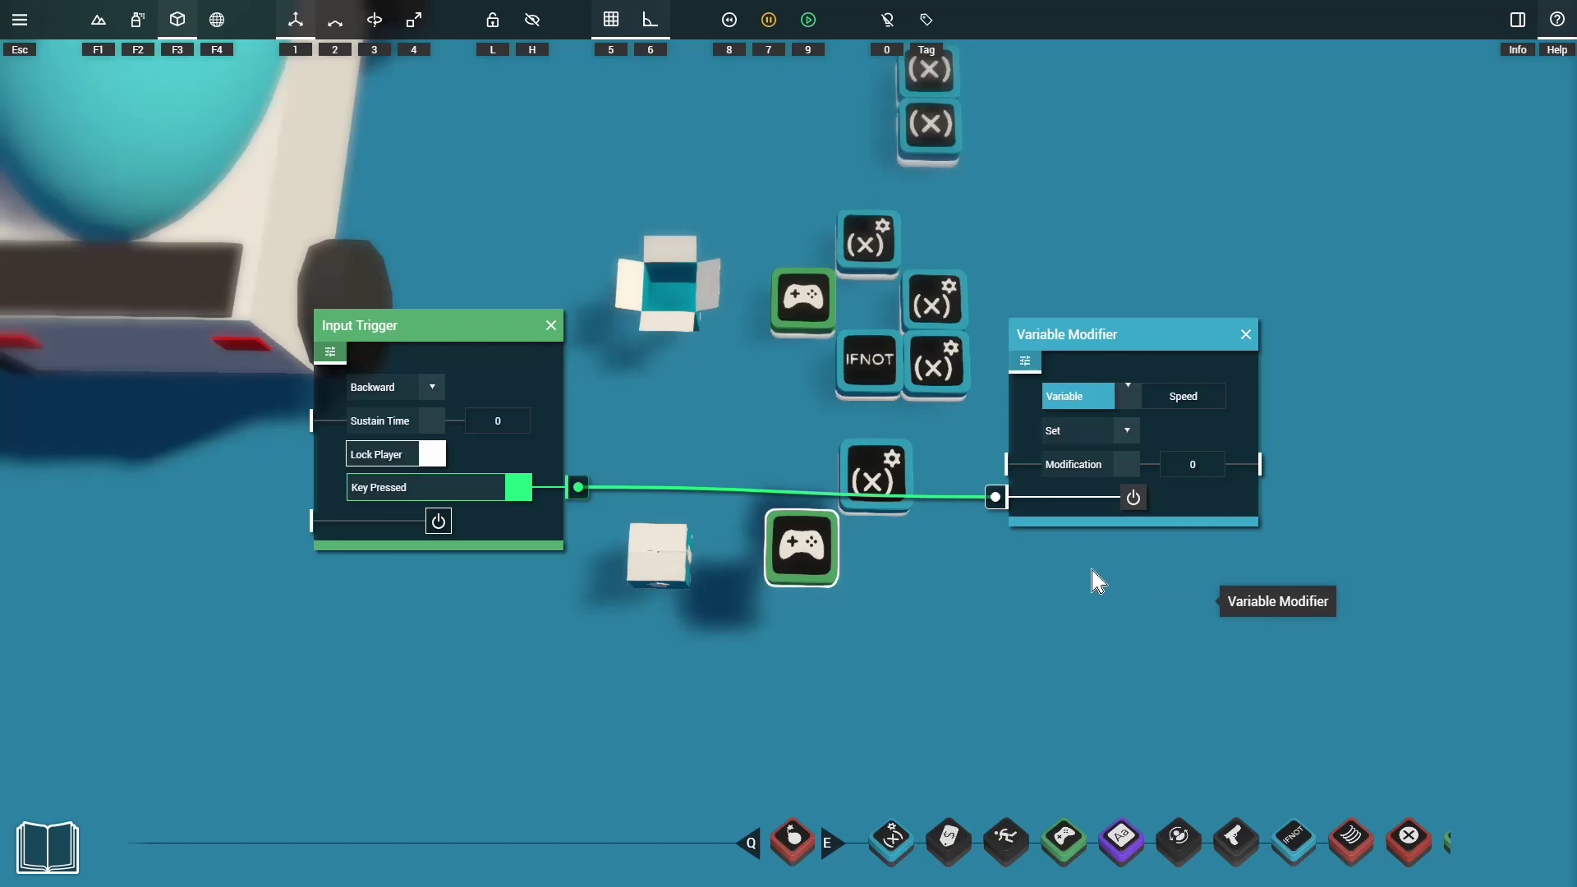
{"action": "right_click", "coordinate": [1041, 534]}
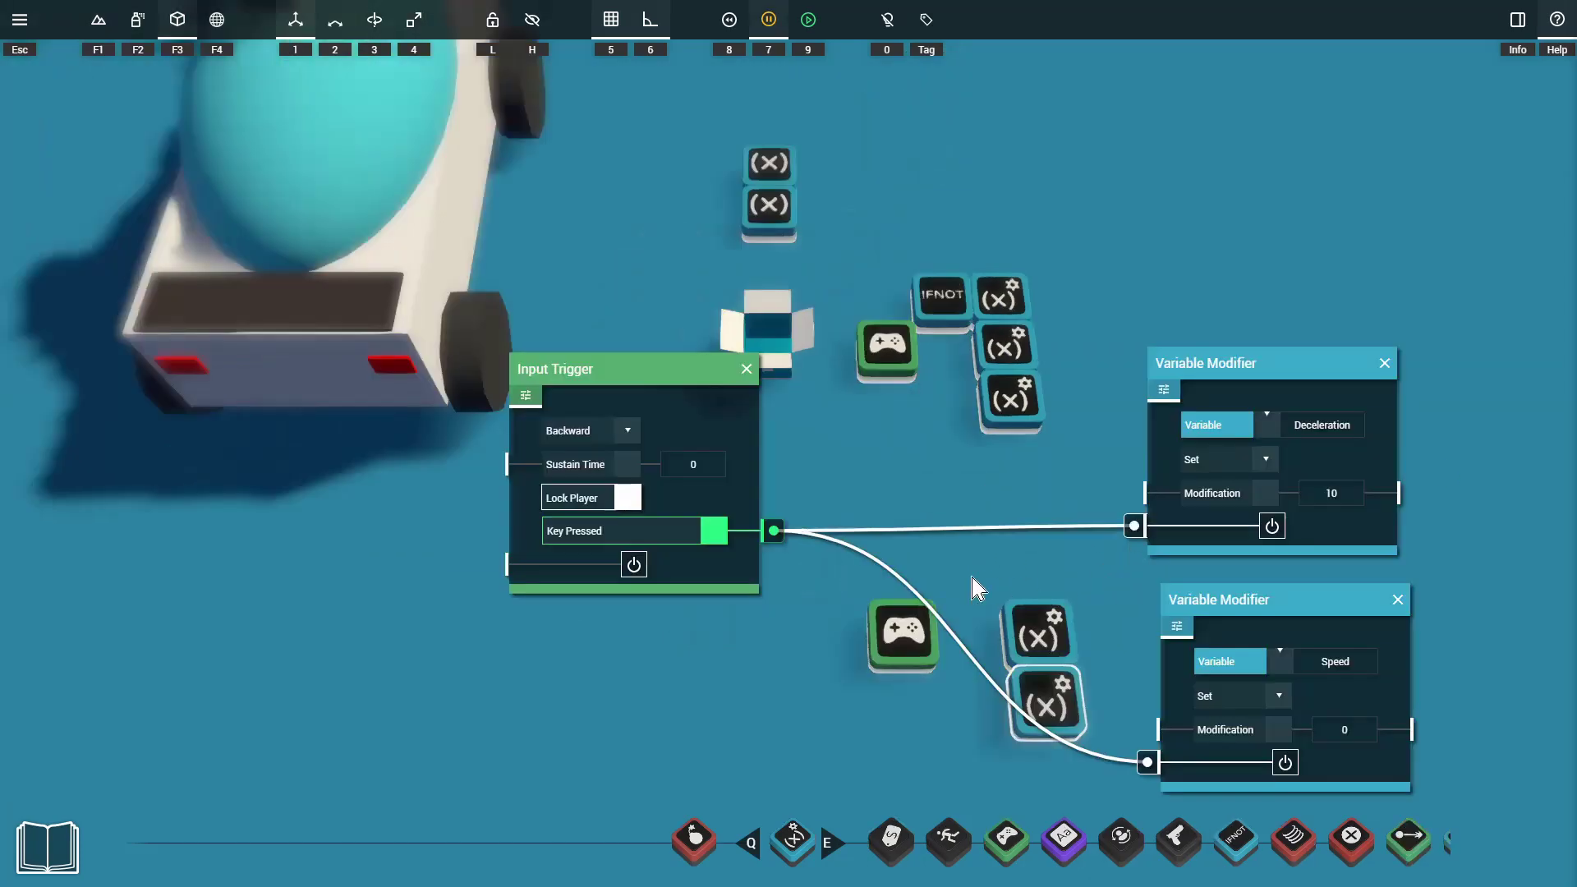
{"action": "left_click_drag", "start_coordinate": [1225, 365], "coordinate": [1240, 360]}
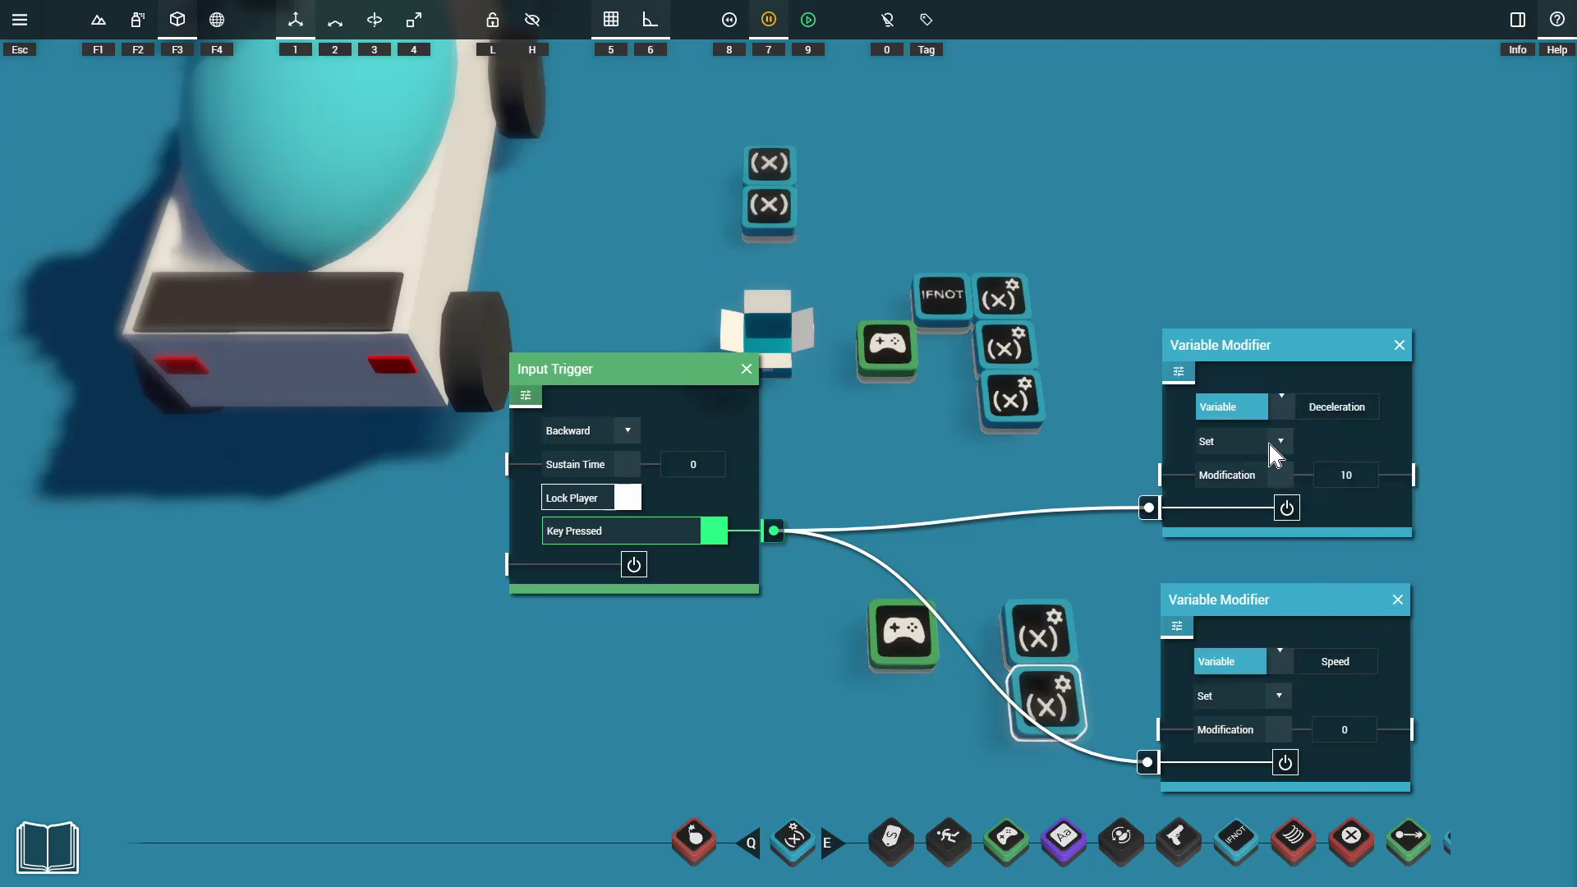
Playtest the car's forward driving and braking, and leave playtest mode.
{"action": "key", "text": "9"}
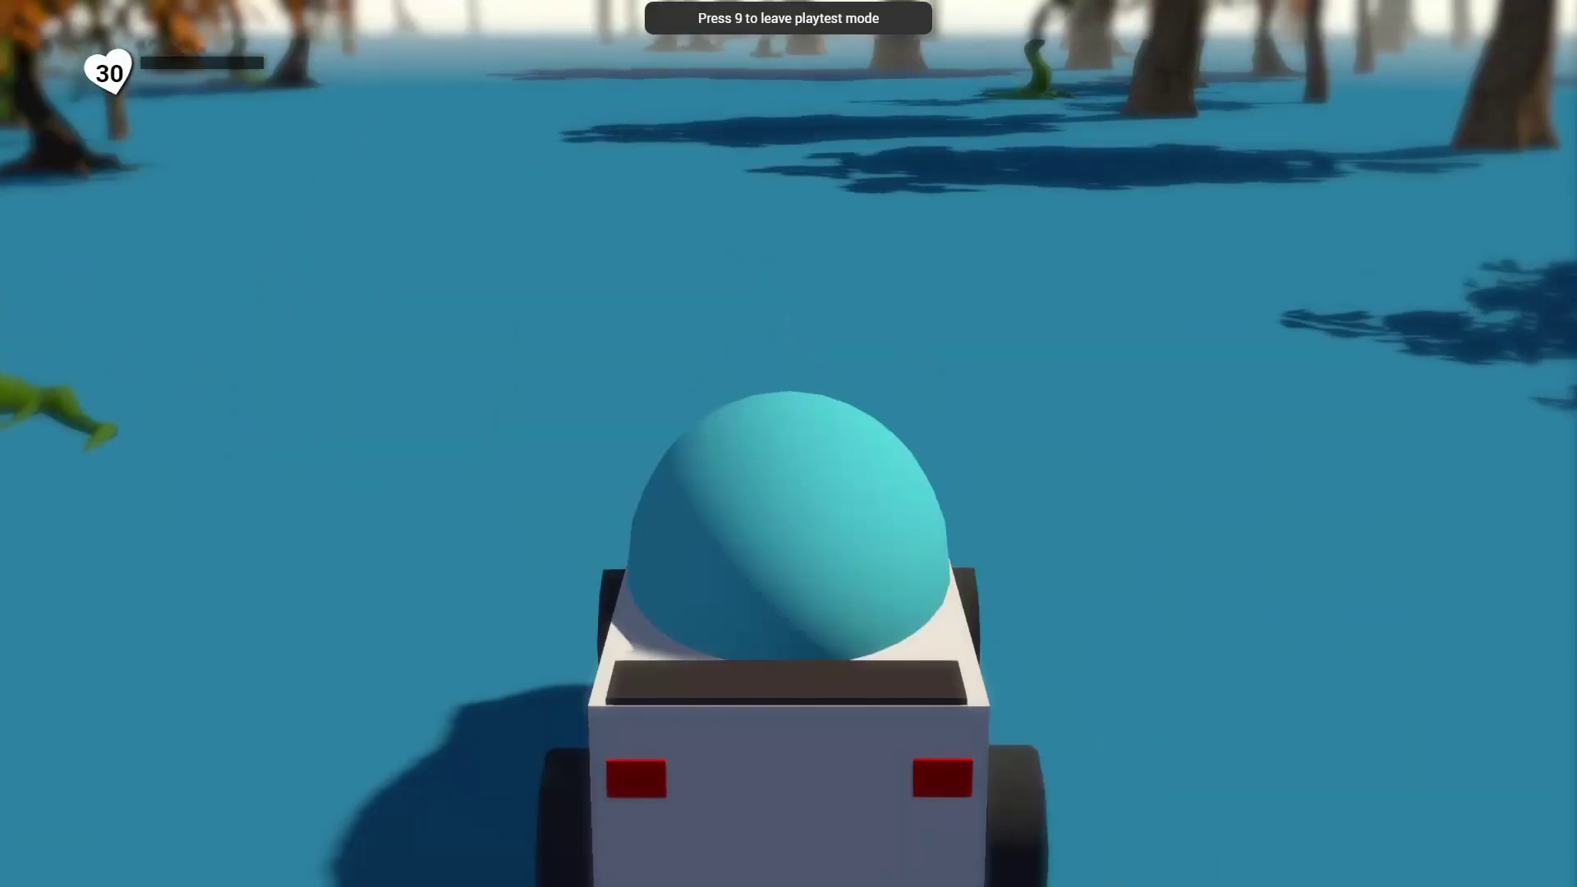
{"action": "key", "text": "w"}
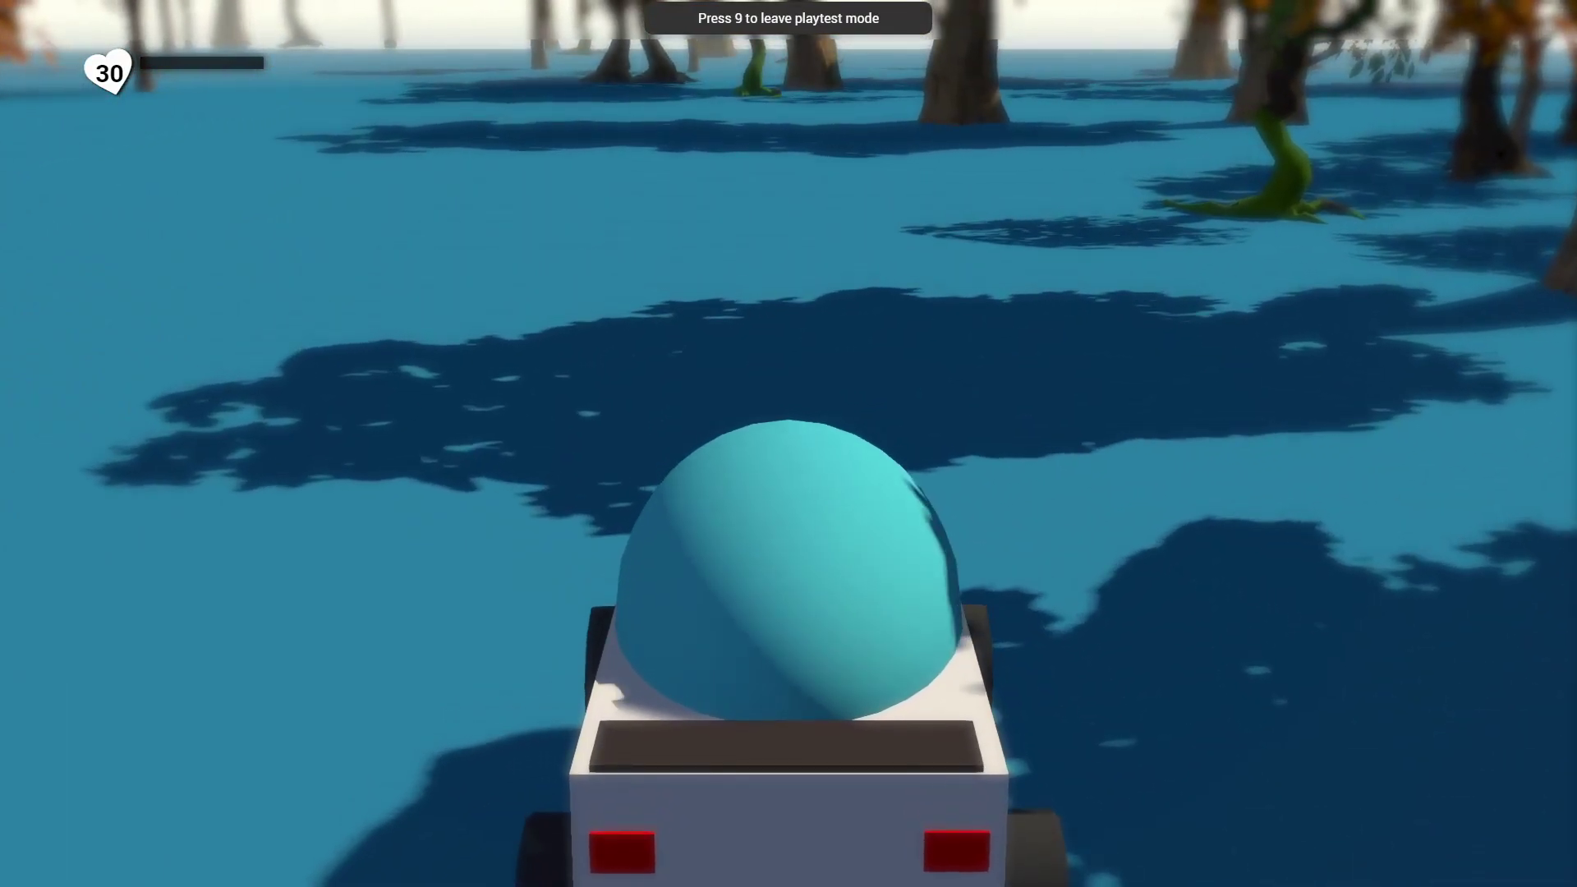
{"action": "key", "text": "9"}
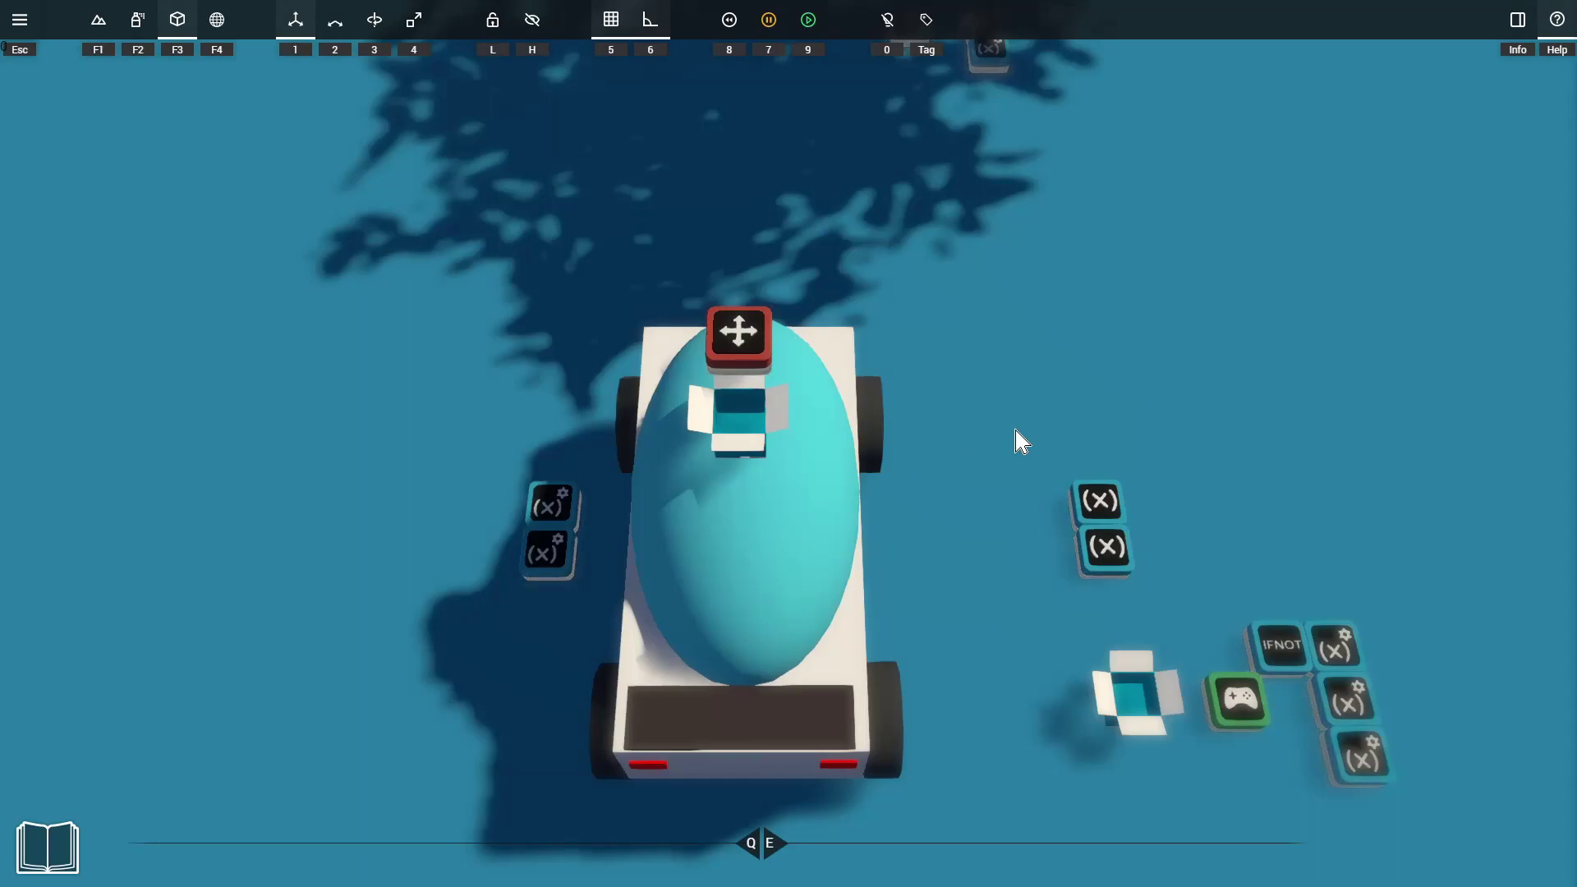
Open the backward group's variable modifiers and make the Speed modifier powered by Key Pressed set Speed to -5.
{"action": "left_click_drag", "start_coordinate": [912, 423], "coordinate": [971, 260]}
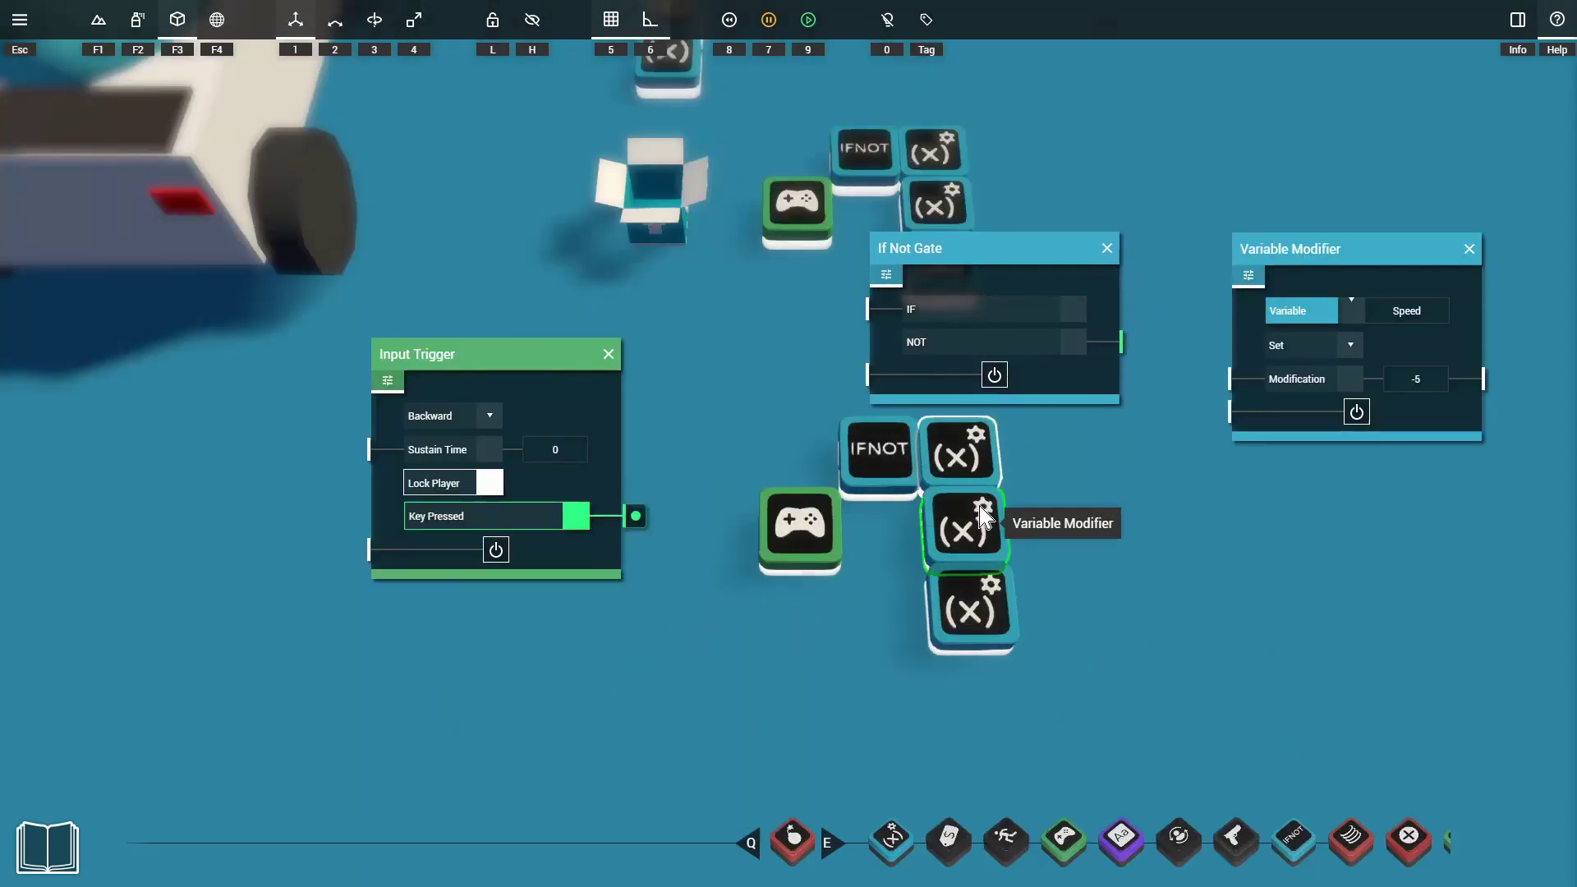
{"action": "left_click", "coordinate": [982, 518]}
{"action": "left_click_drag", "start_coordinate": [1003, 461], "coordinate": [1346, 636]}
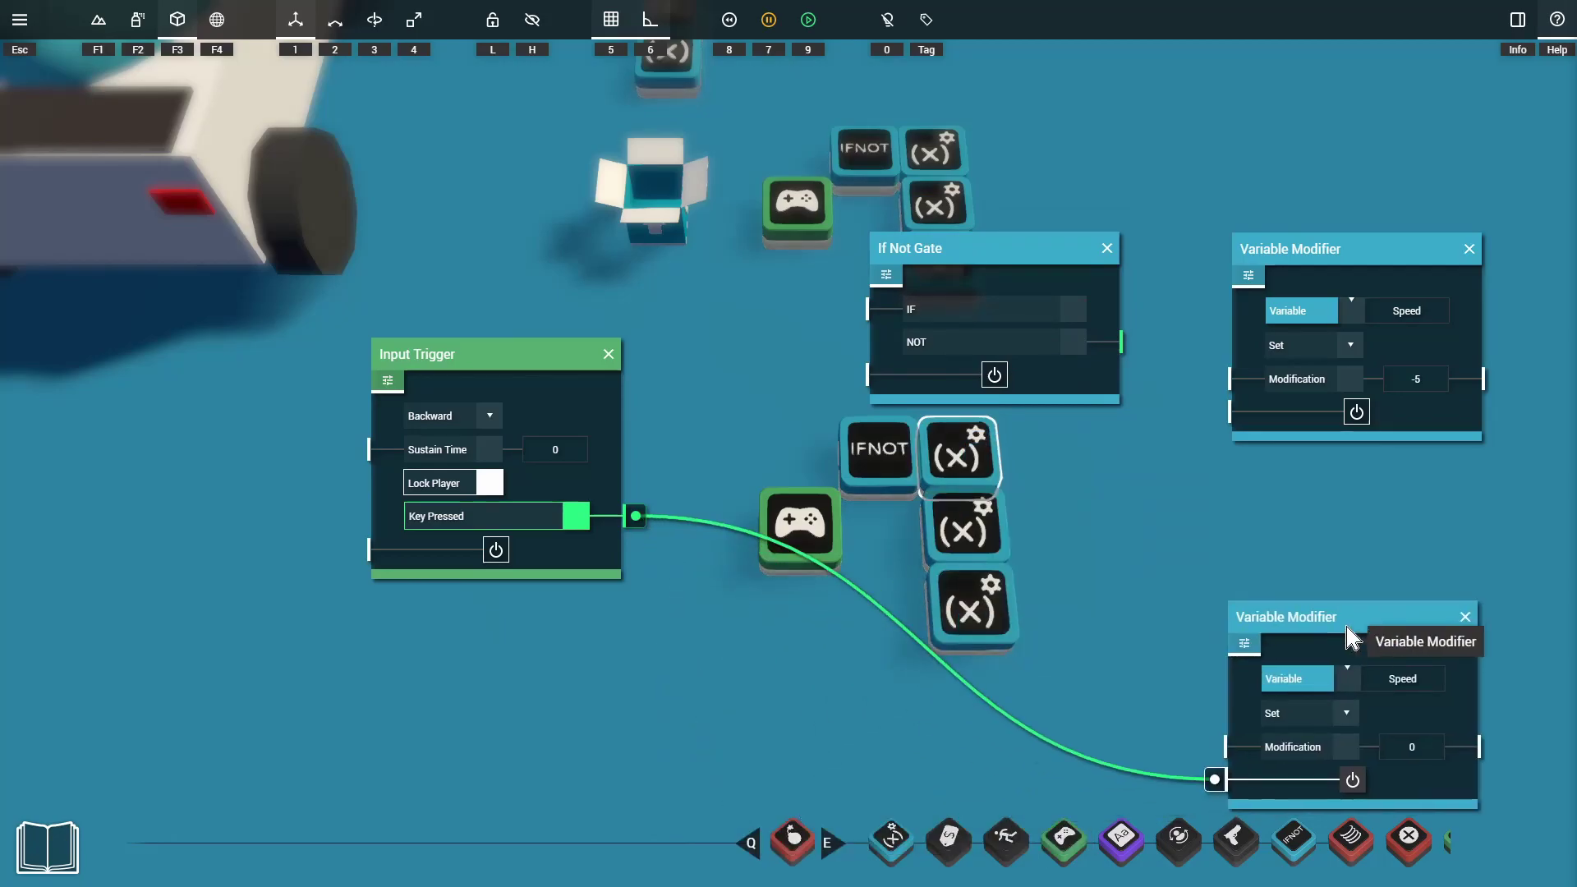
{"action": "left_click", "coordinate": [965, 612]}
{"action": "left_click_drag", "start_coordinate": [958, 576], "coordinate": [1353, 420]}
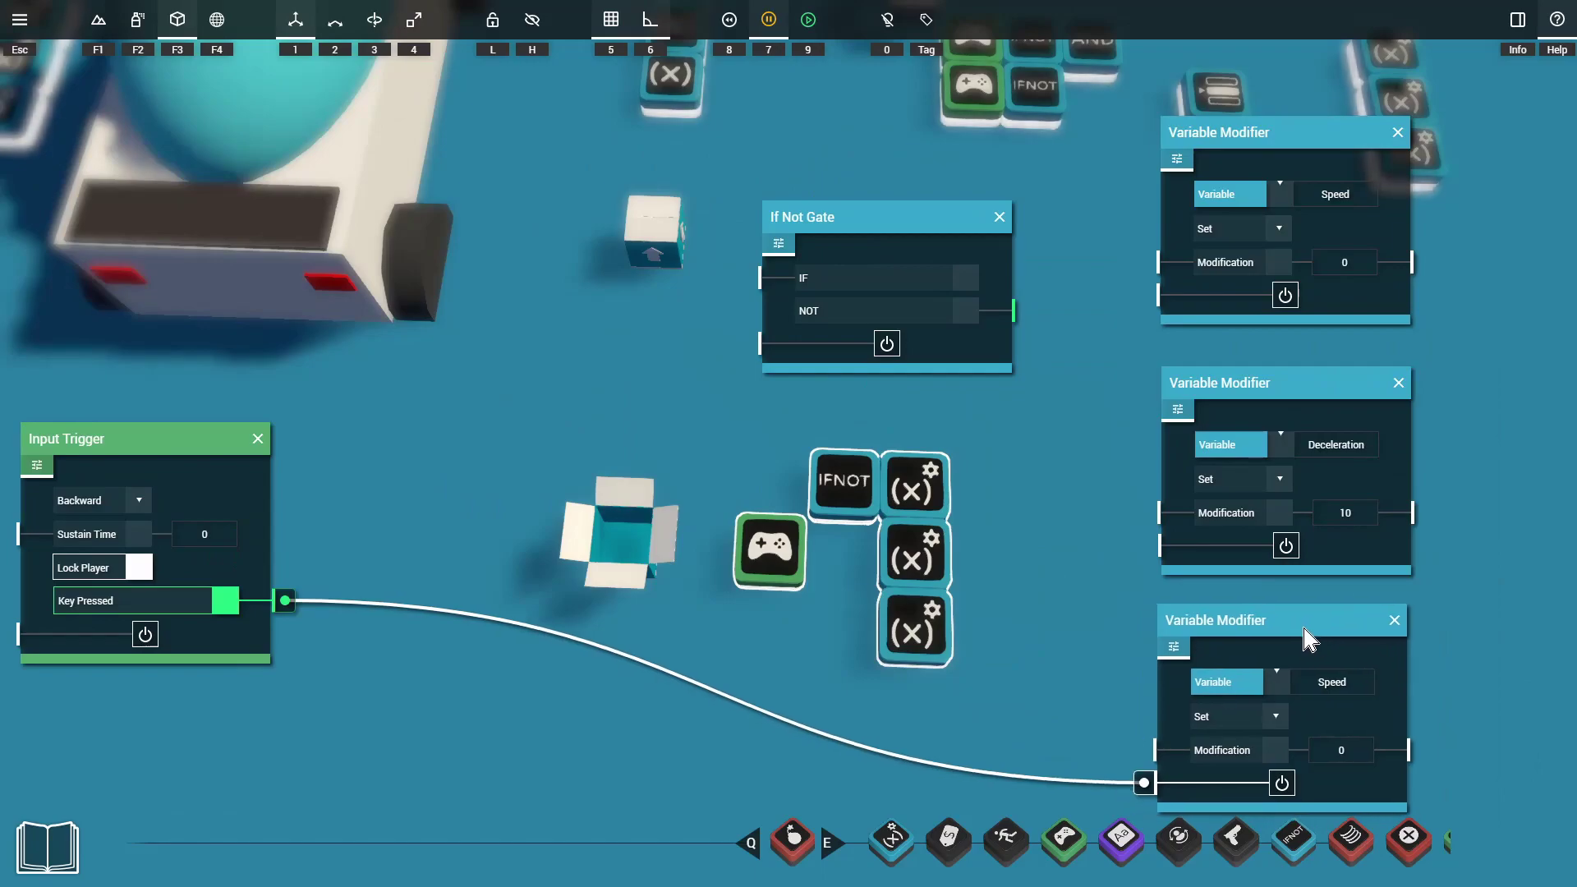
{"action": "left_click", "coordinate": [1343, 750]}
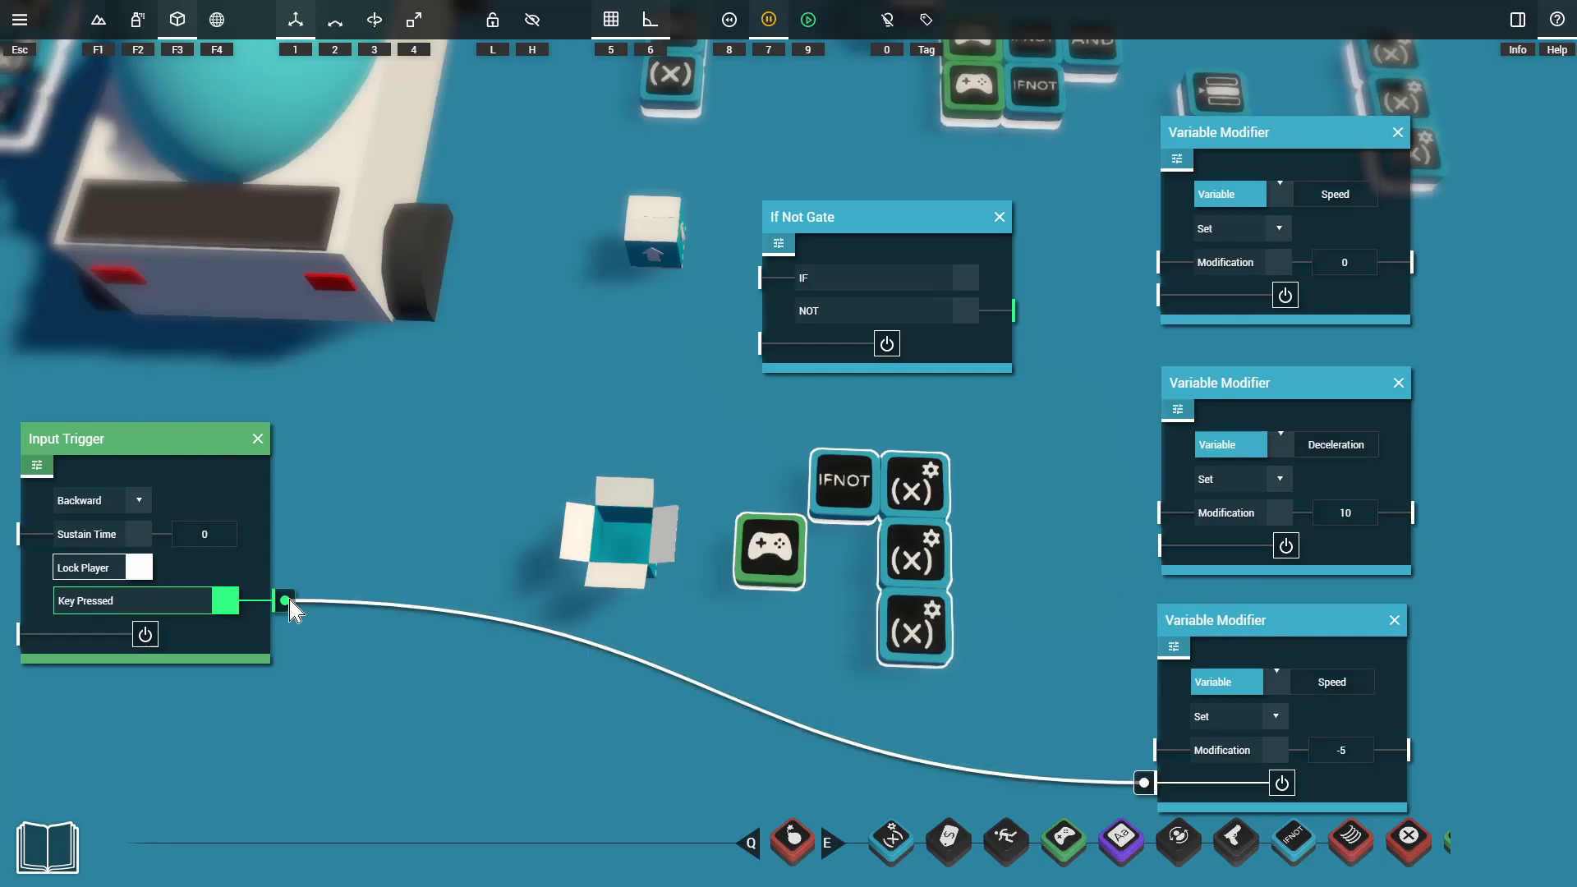
Route backward Key Pressed through the If Not gate to the modifier setting Speed to 0, and directly to the Deceleration modifier's power input.
{"action": "left_click_drag", "start_coordinate": [323, 560], "coordinate": [748, 277]}
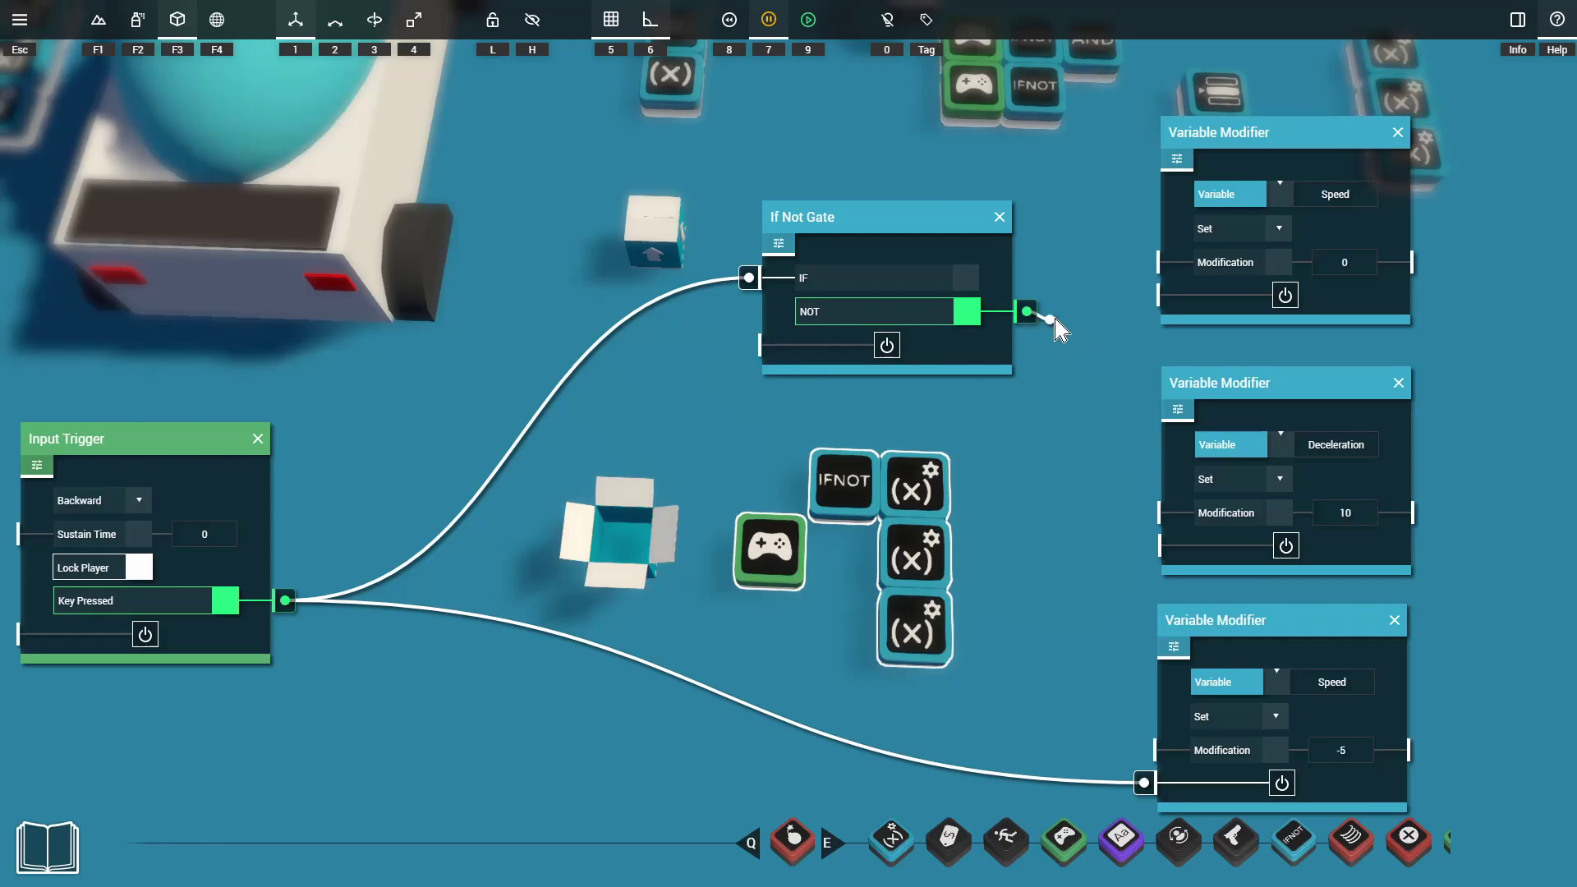
{"action": "left_click_drag", "start_coordinate": [1103, 305], "coordinate": [1147, 295]}
{"action": "mouse_move", "coordinate": [944, 220]}
{"action": "left_mouse_down"}
{"action": "mouse_move", "coordinate": [942, 188]}
{"action": "mouse_move", "coordinate": [956, 206]}
{"action": "left_mouse_up"}
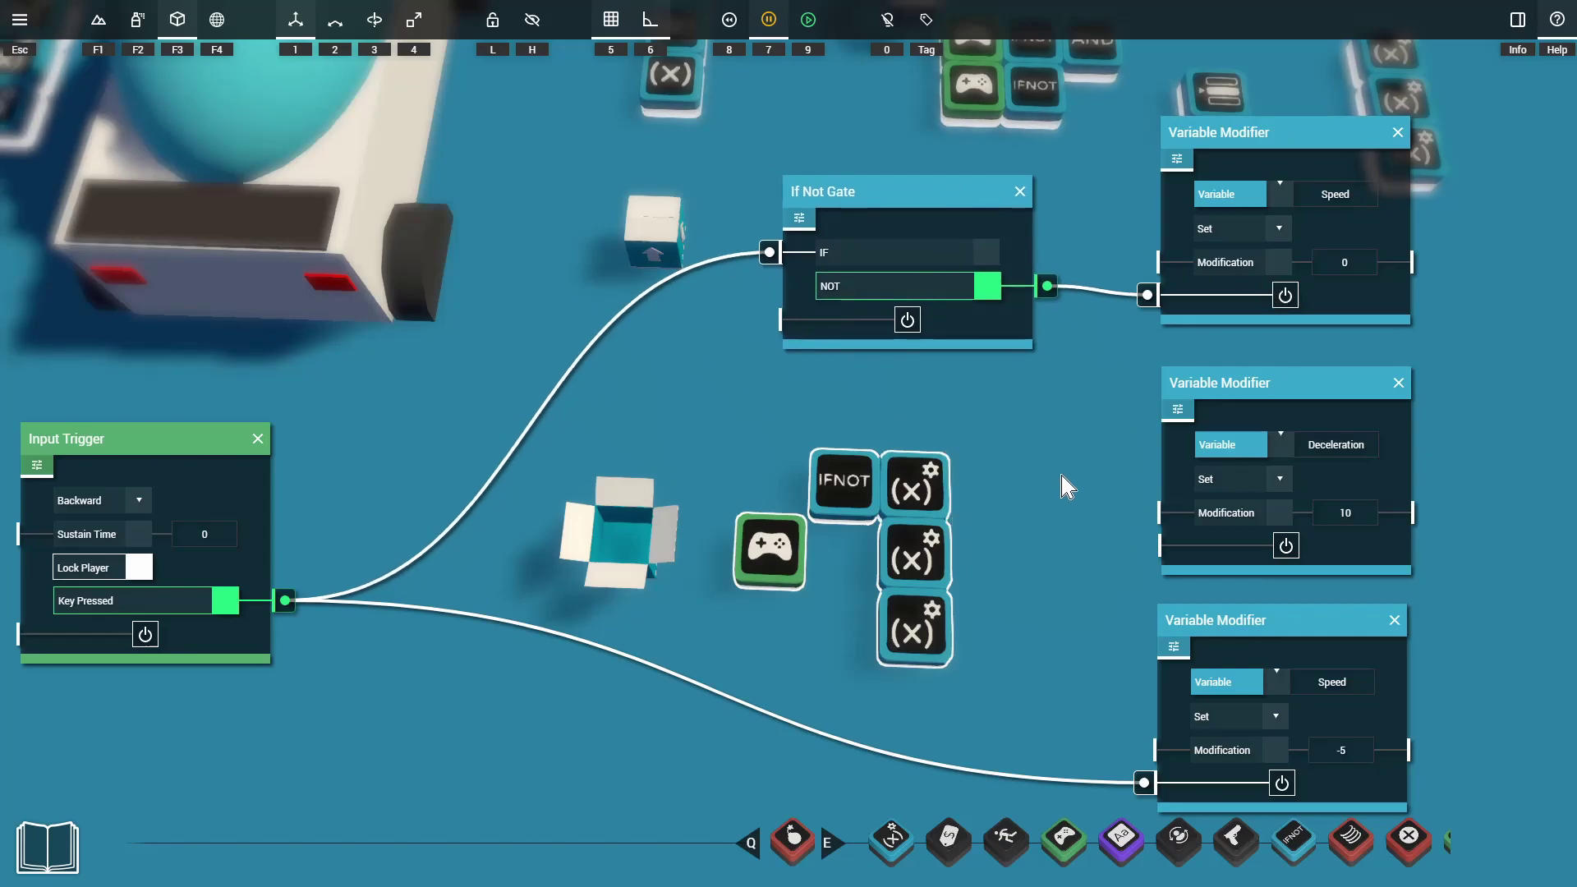
{"action": "left_click_drag", "start_coordinate": [354, 585], "coordinate": [1146, 548]}
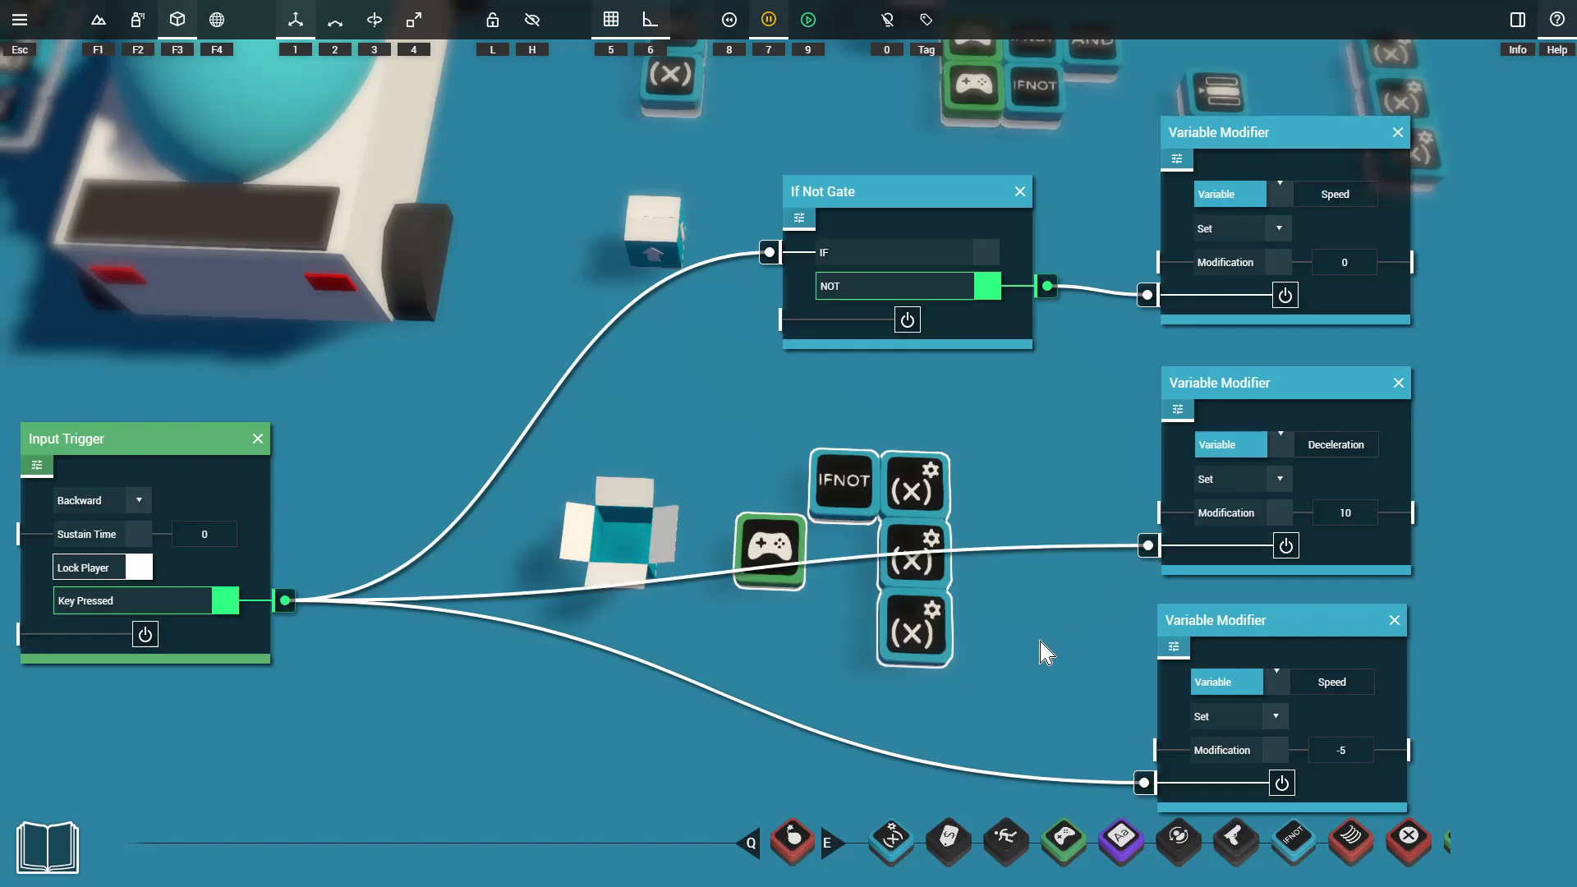
{"action": "left_click_drag", "start_coordinate": [1253, 384], "coordinate": [1254, 383]}
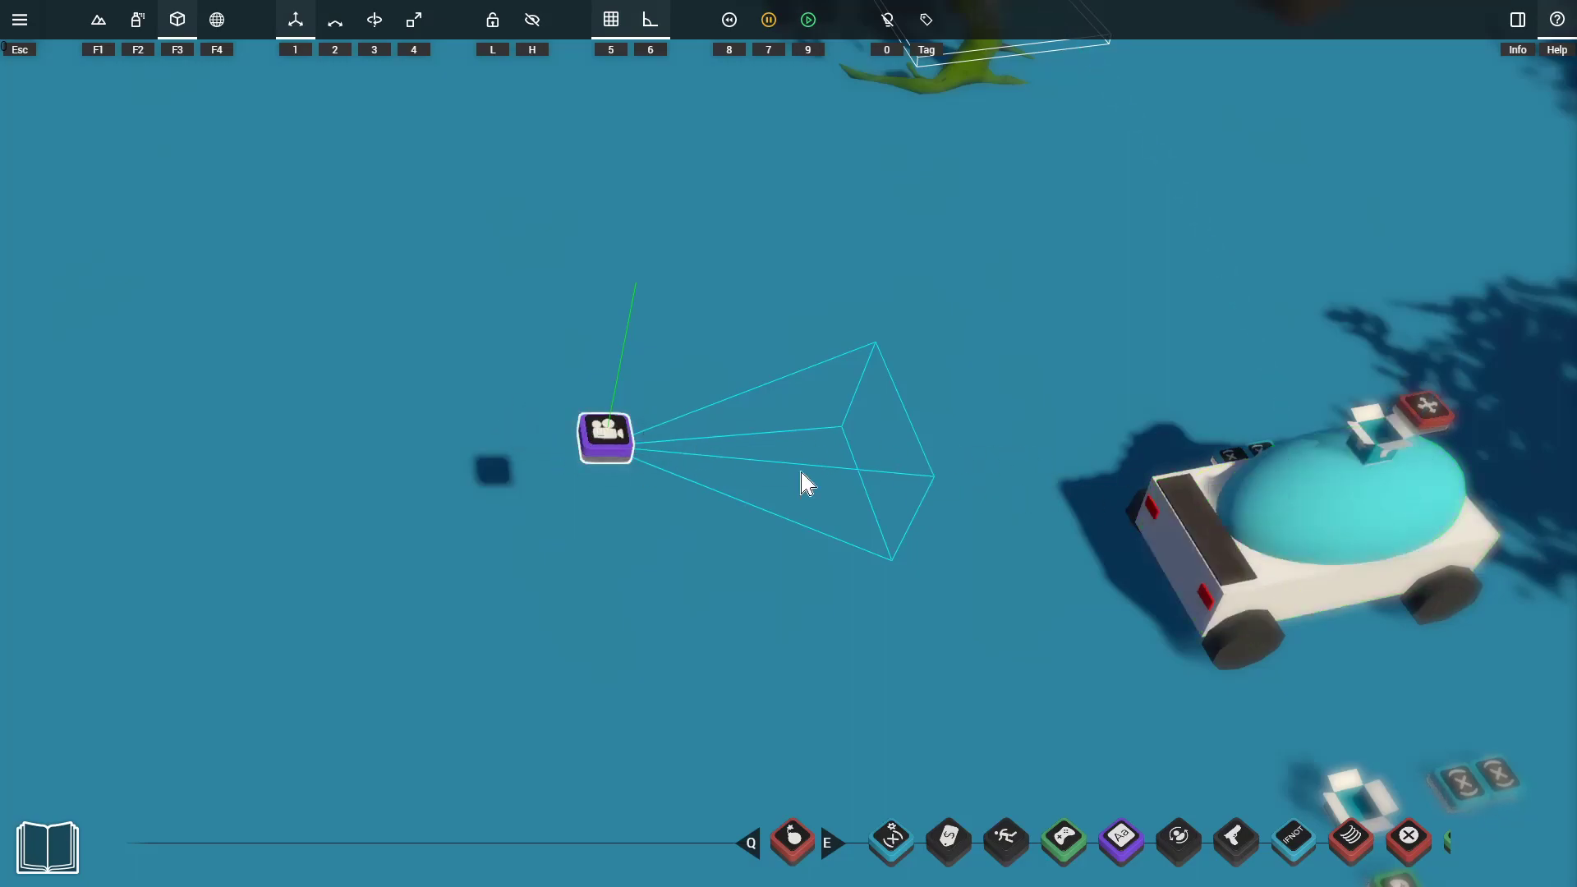
Try moving the car beside the camera and undo each move.
{"action": "key", "text": "d"}
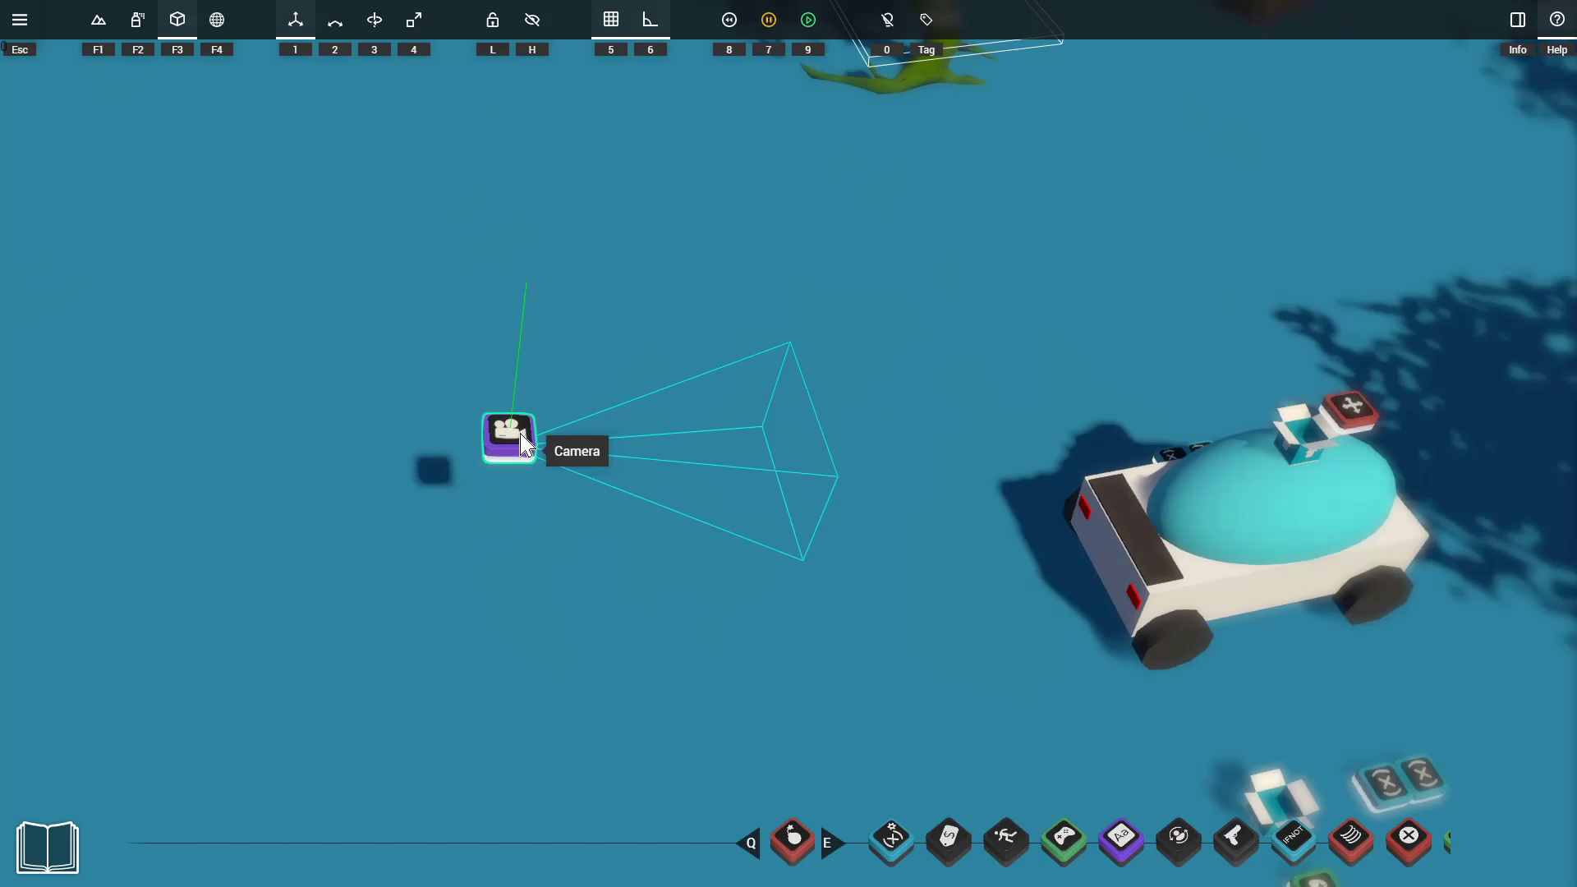
{"action": "left_click_drag", "start_coordinate": [520, 433], "coordinate": [1301, 446]}
{"action": "left_click_drag", "start_coordinate": [1161, 400], "coordinate": [570, 447]}
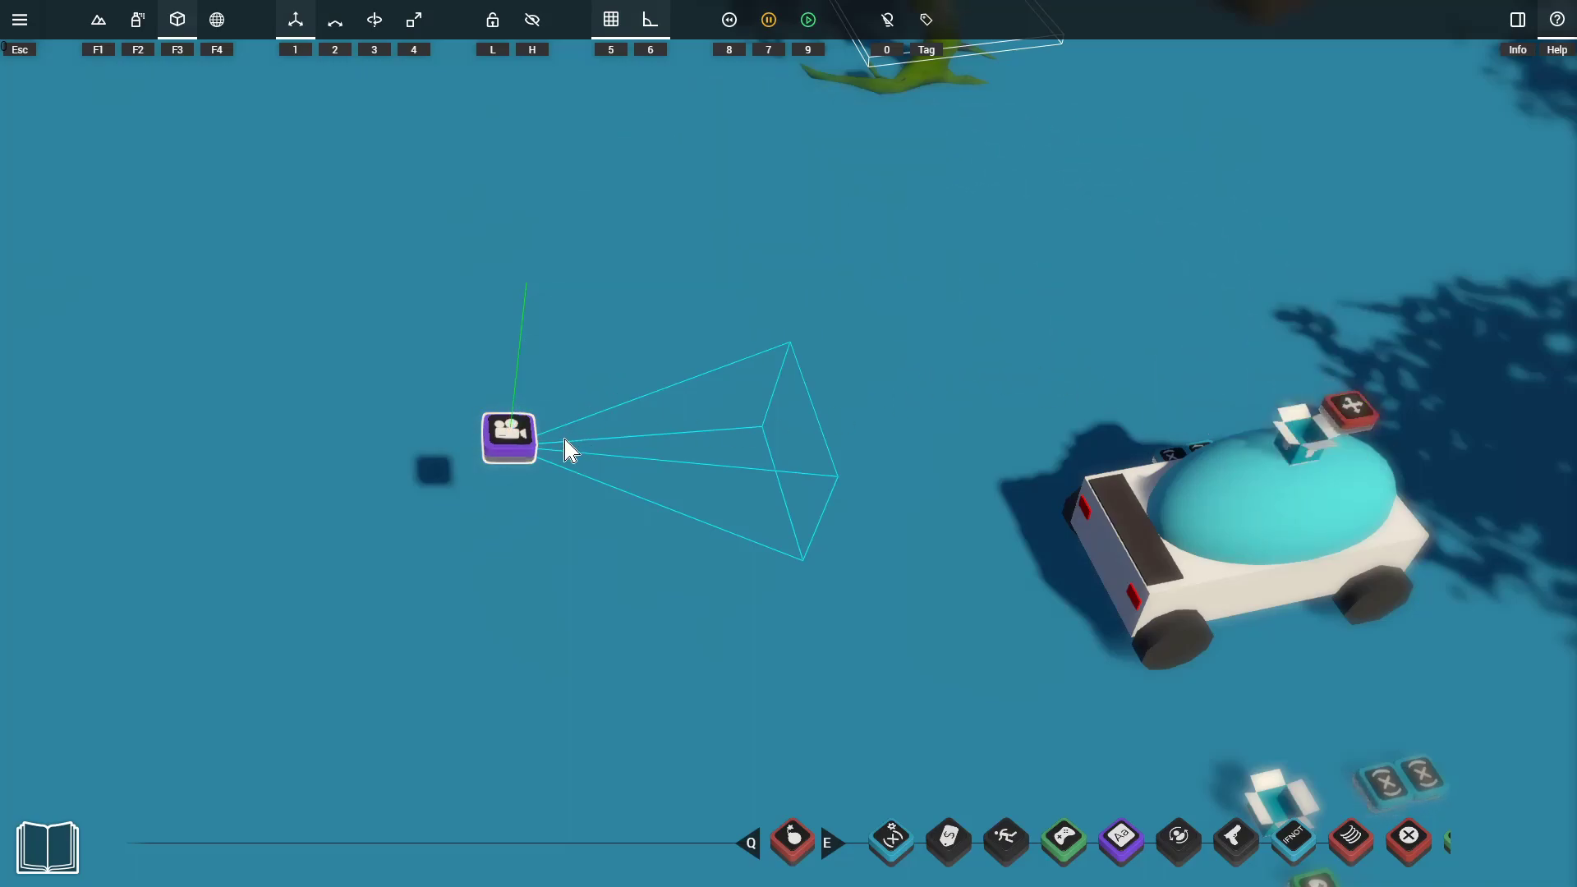
{"action": "left_click_drag", "start_coordinate": [1283, 446], "coordinate": [1201, 364]}
{"action": "key", "text": "ctrl+z"}
{"action": "left_click_drag", "start_coordinate": [1285, 512], "coordinate": [1201, 420]}
{"action": "key", "text": "ctrl+z"}
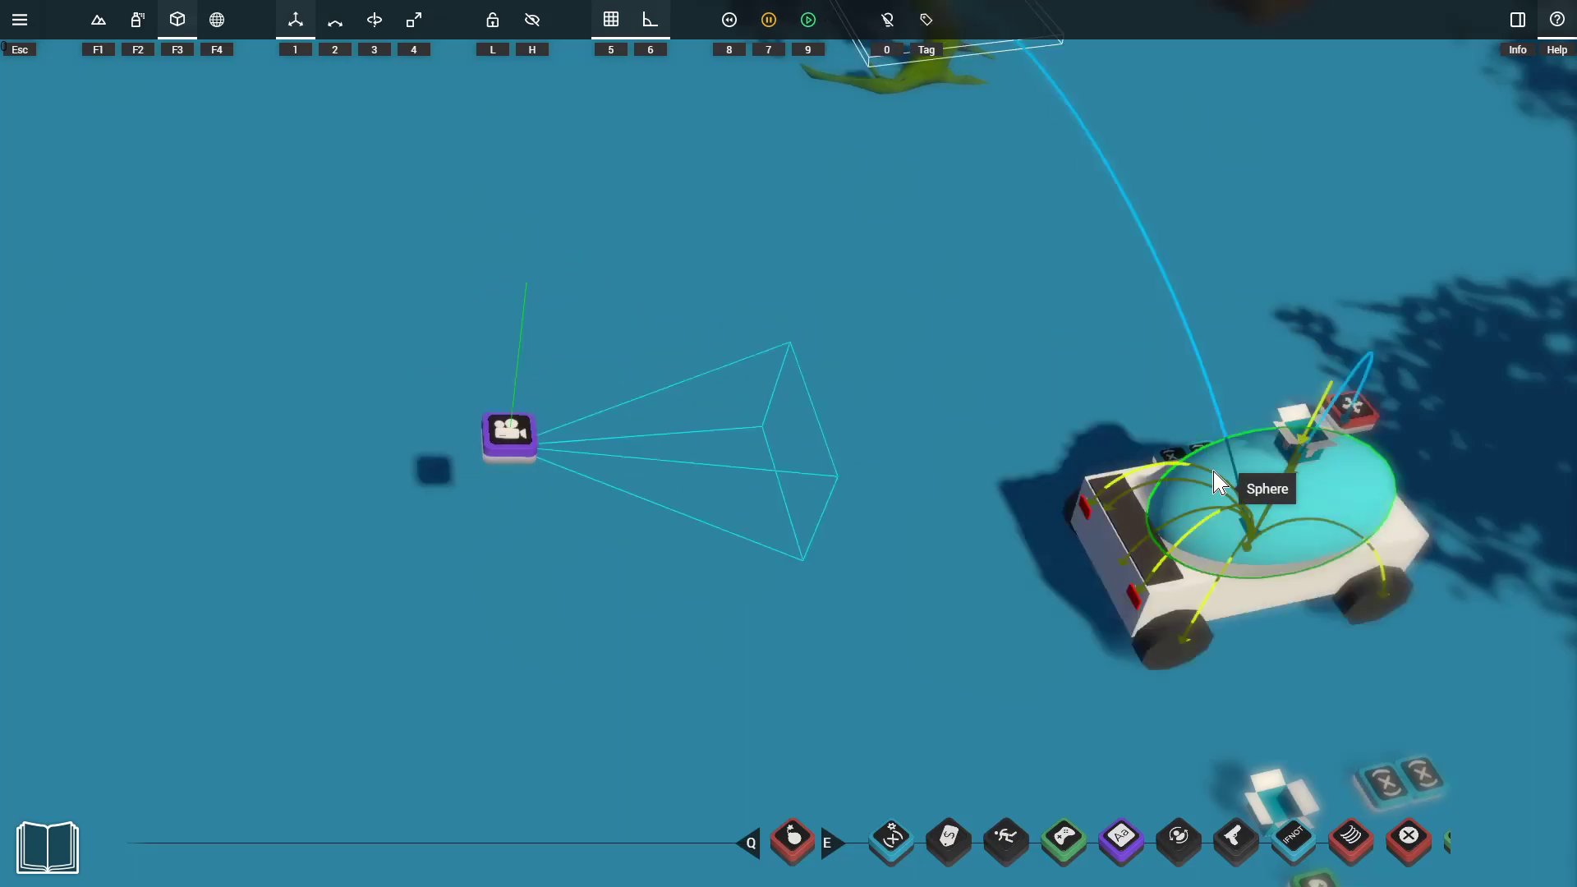
Playtest driving the car forward, braking and reversing, and leave playtest mode.
{"action": "key", "text": "9"}
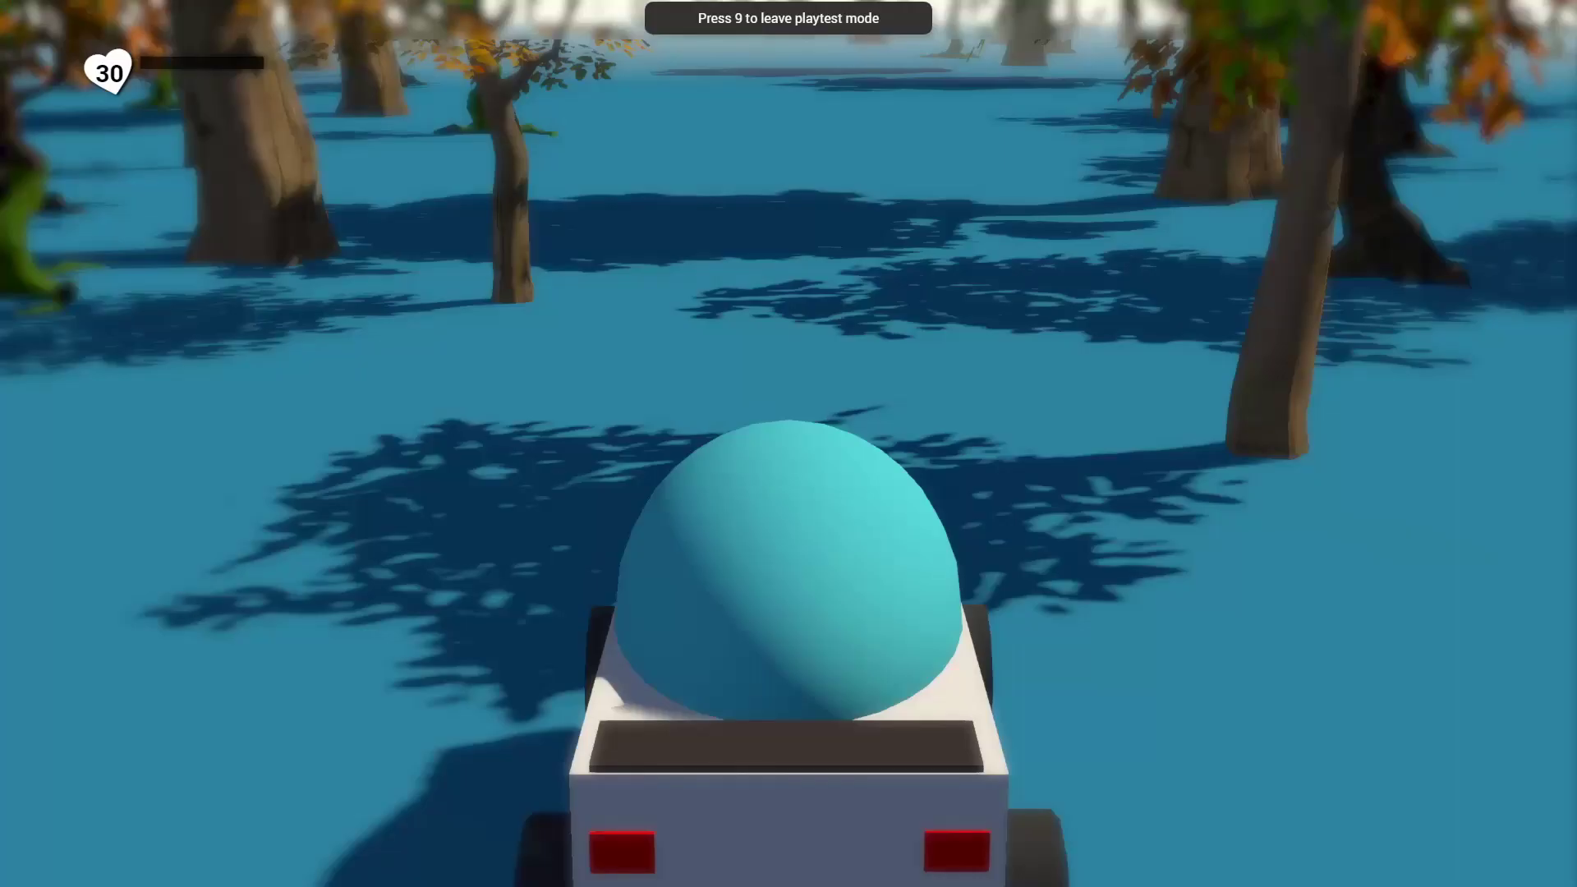
{"action": "key", "text": "w"}
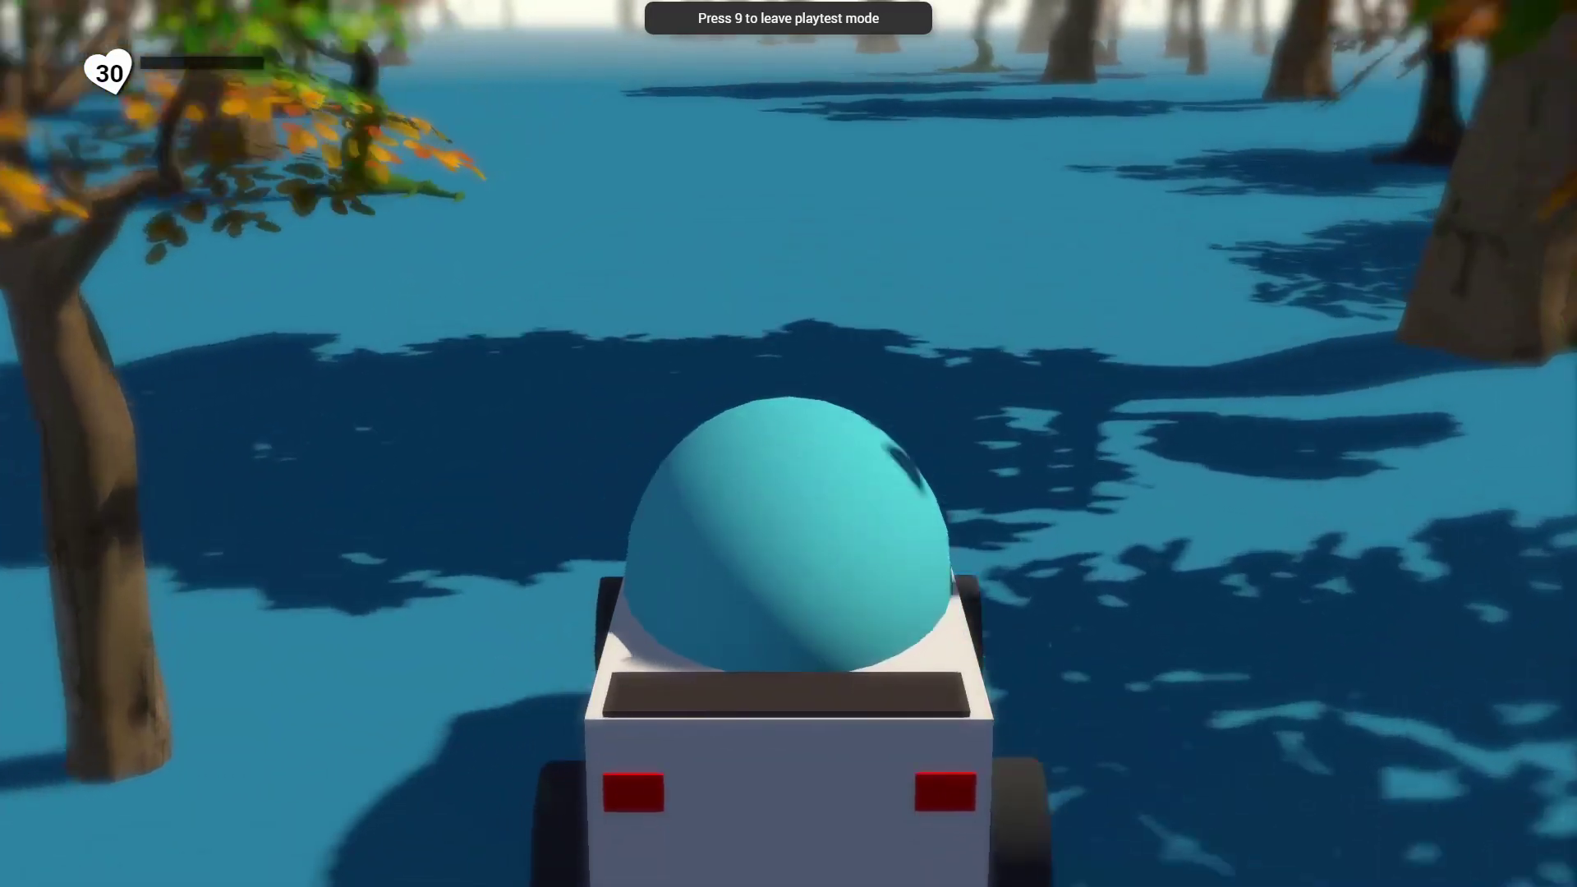
{"action": "key", "text": "w"}
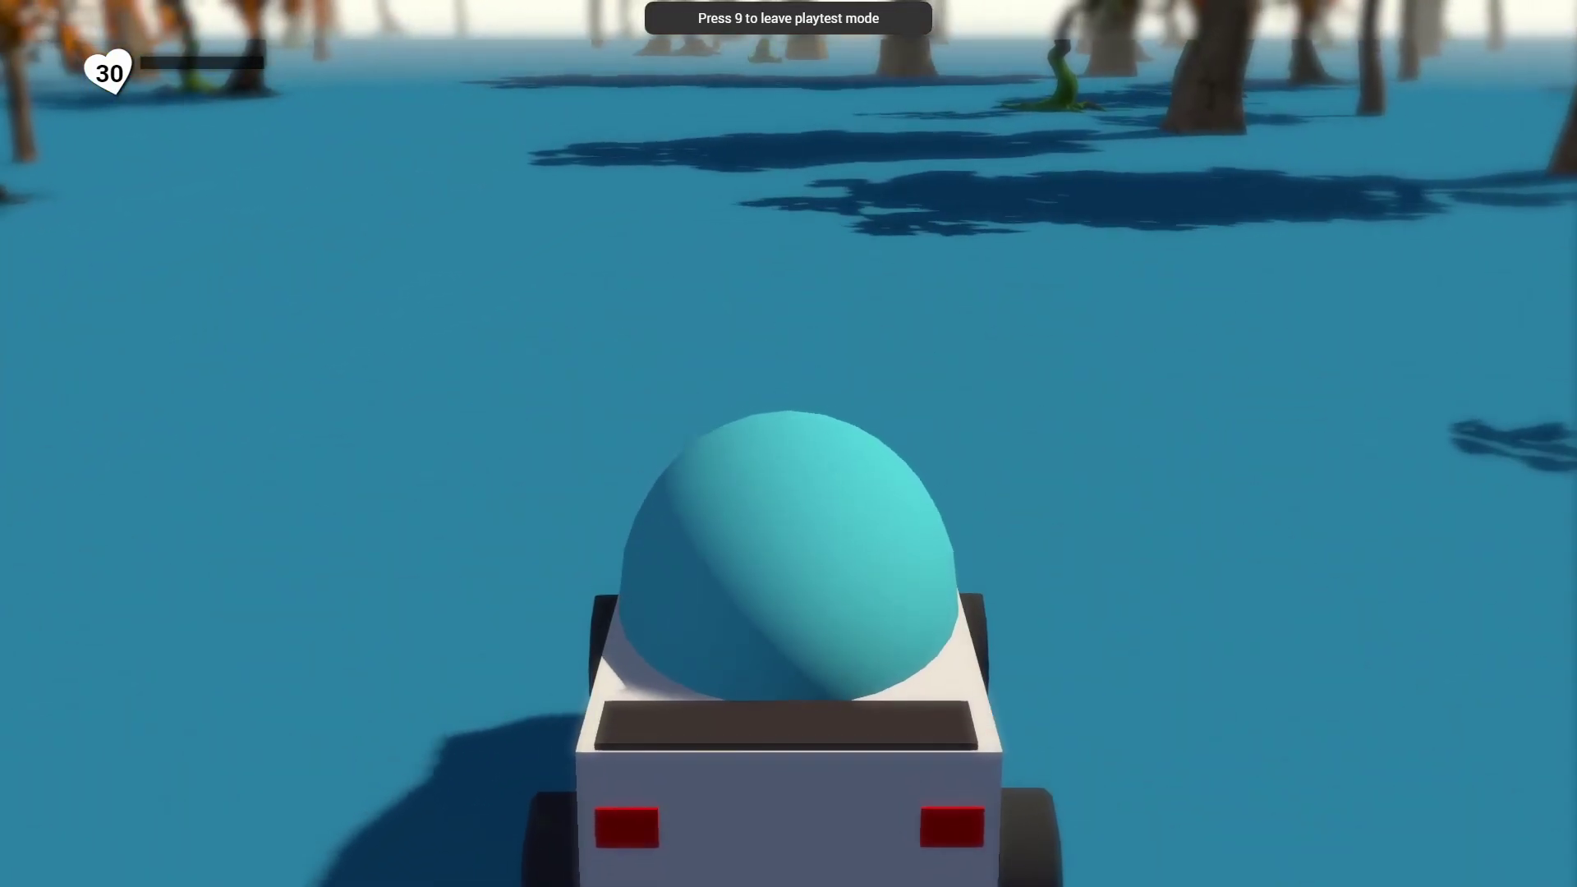
{"action": "key", "text": "w"}
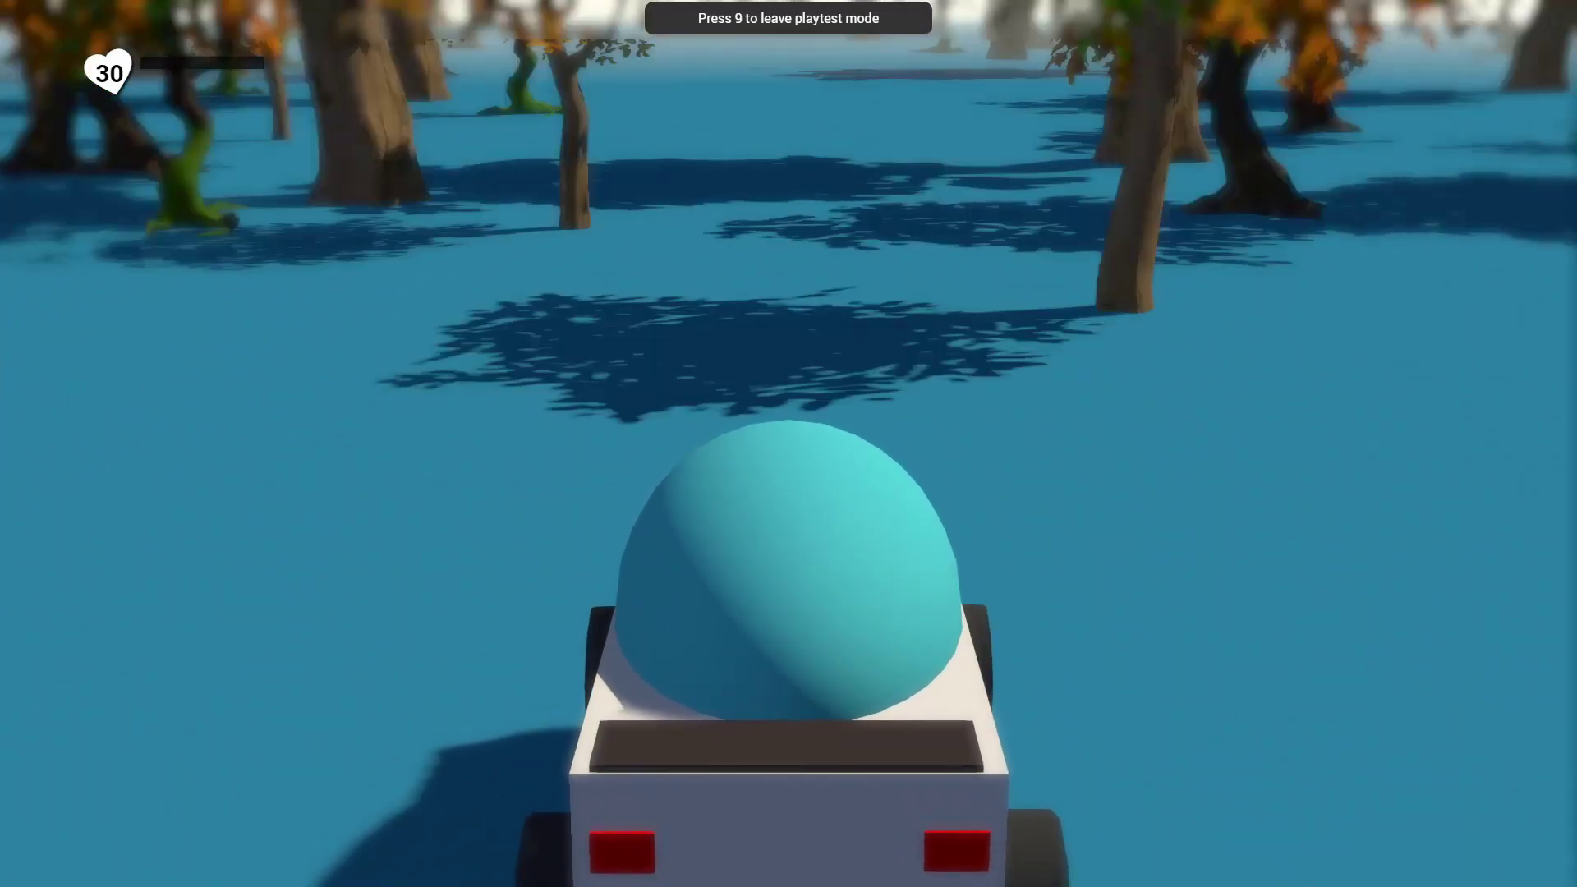
{"action": "key", "text": "w"}
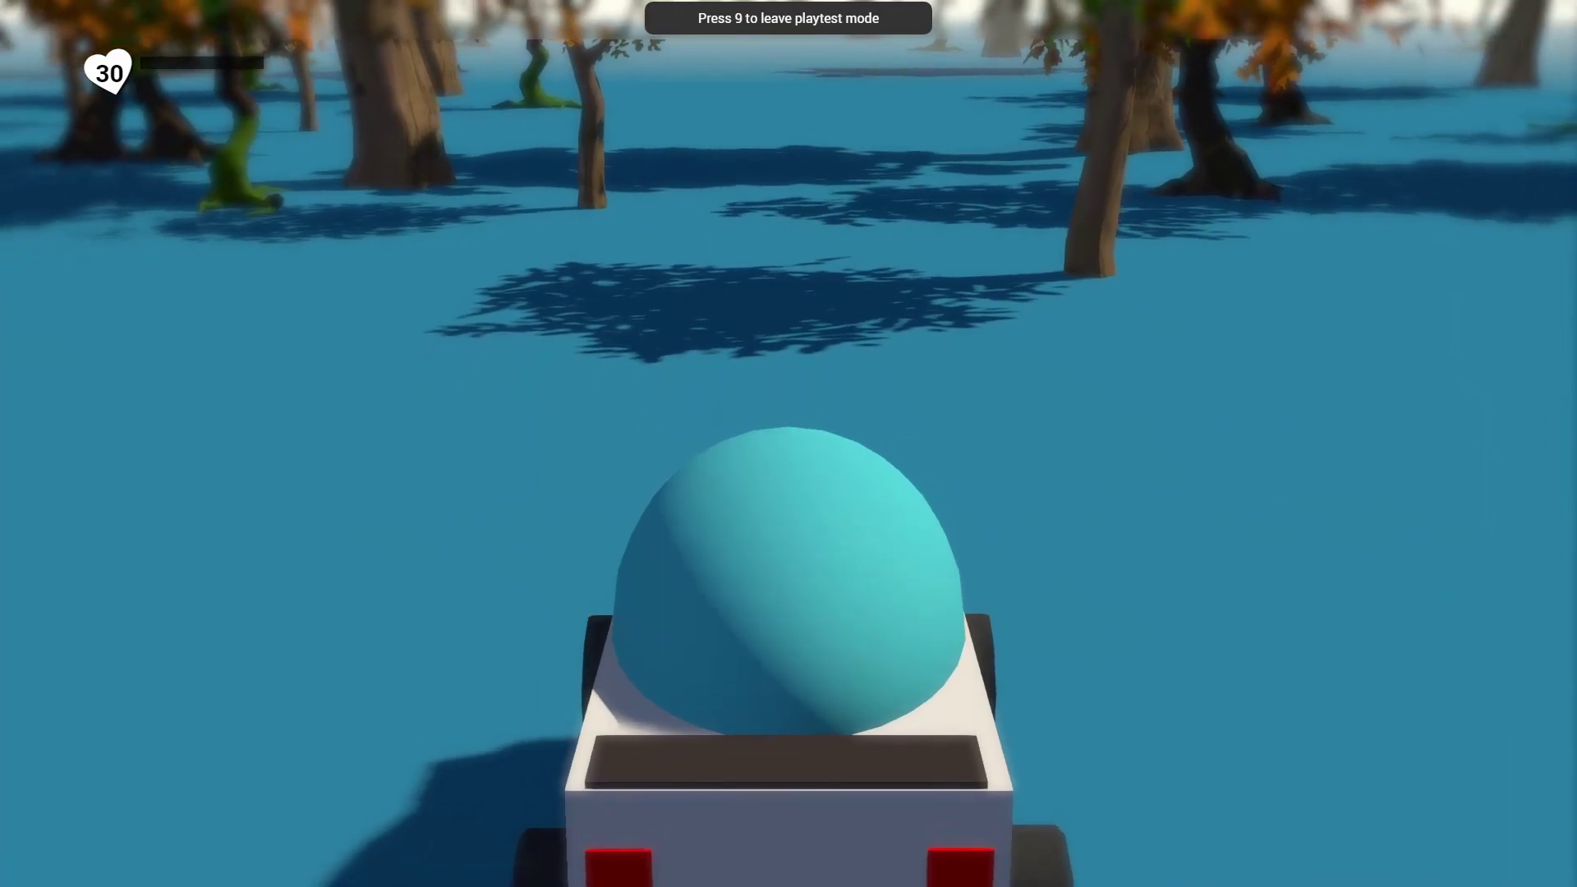
{"action": "key", "text": "w"}
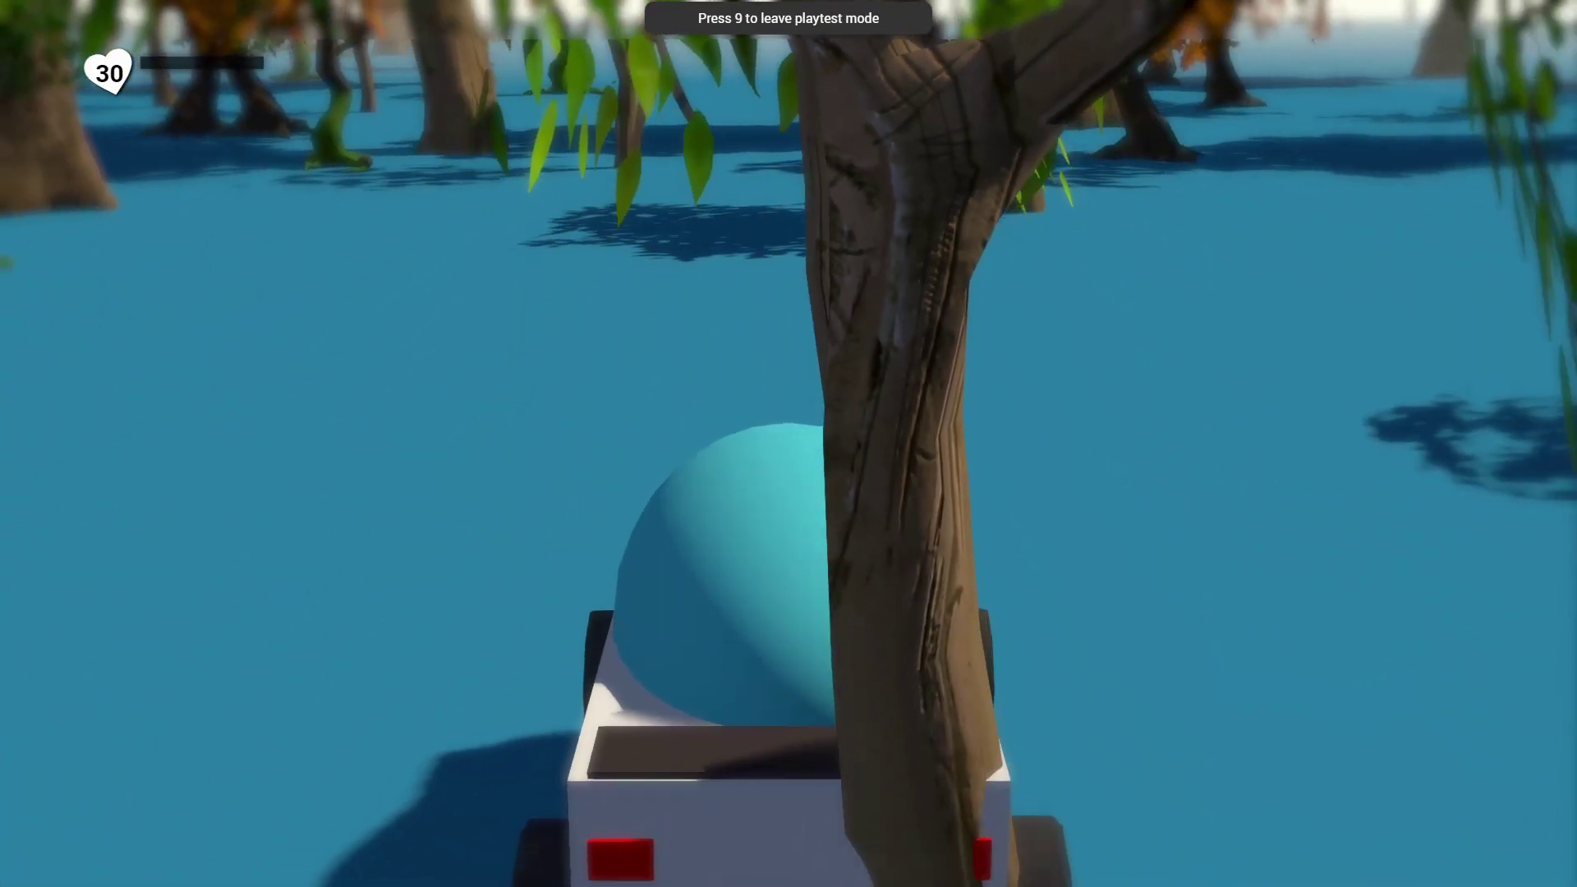
{"action": "key", "text": "w"}
{"action": "key", "text": "a"}
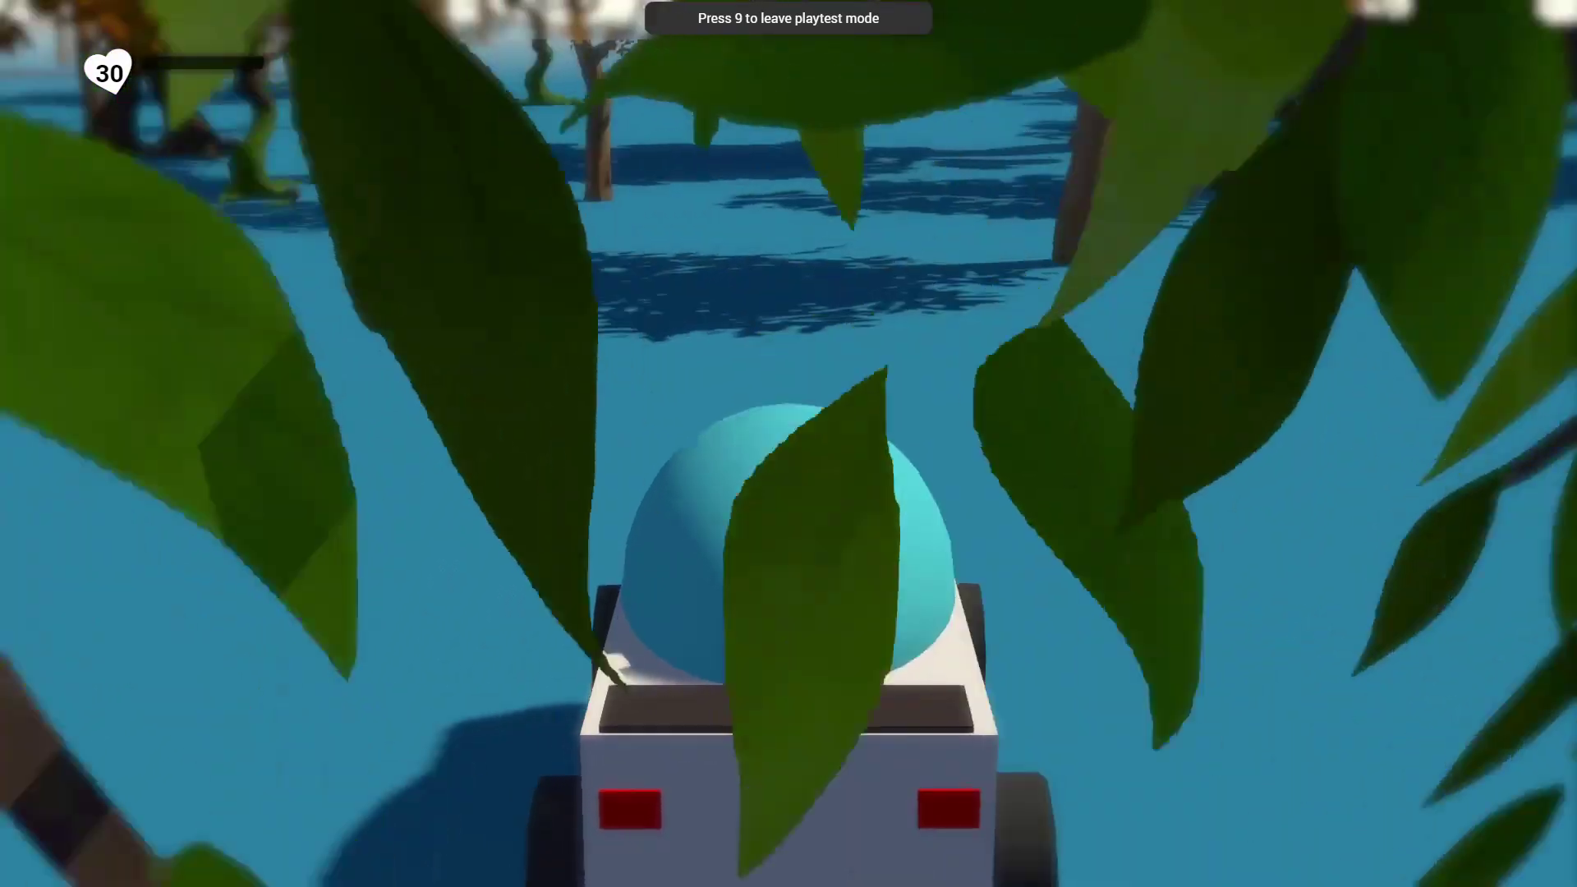
{"action": "key", "text": "w"}
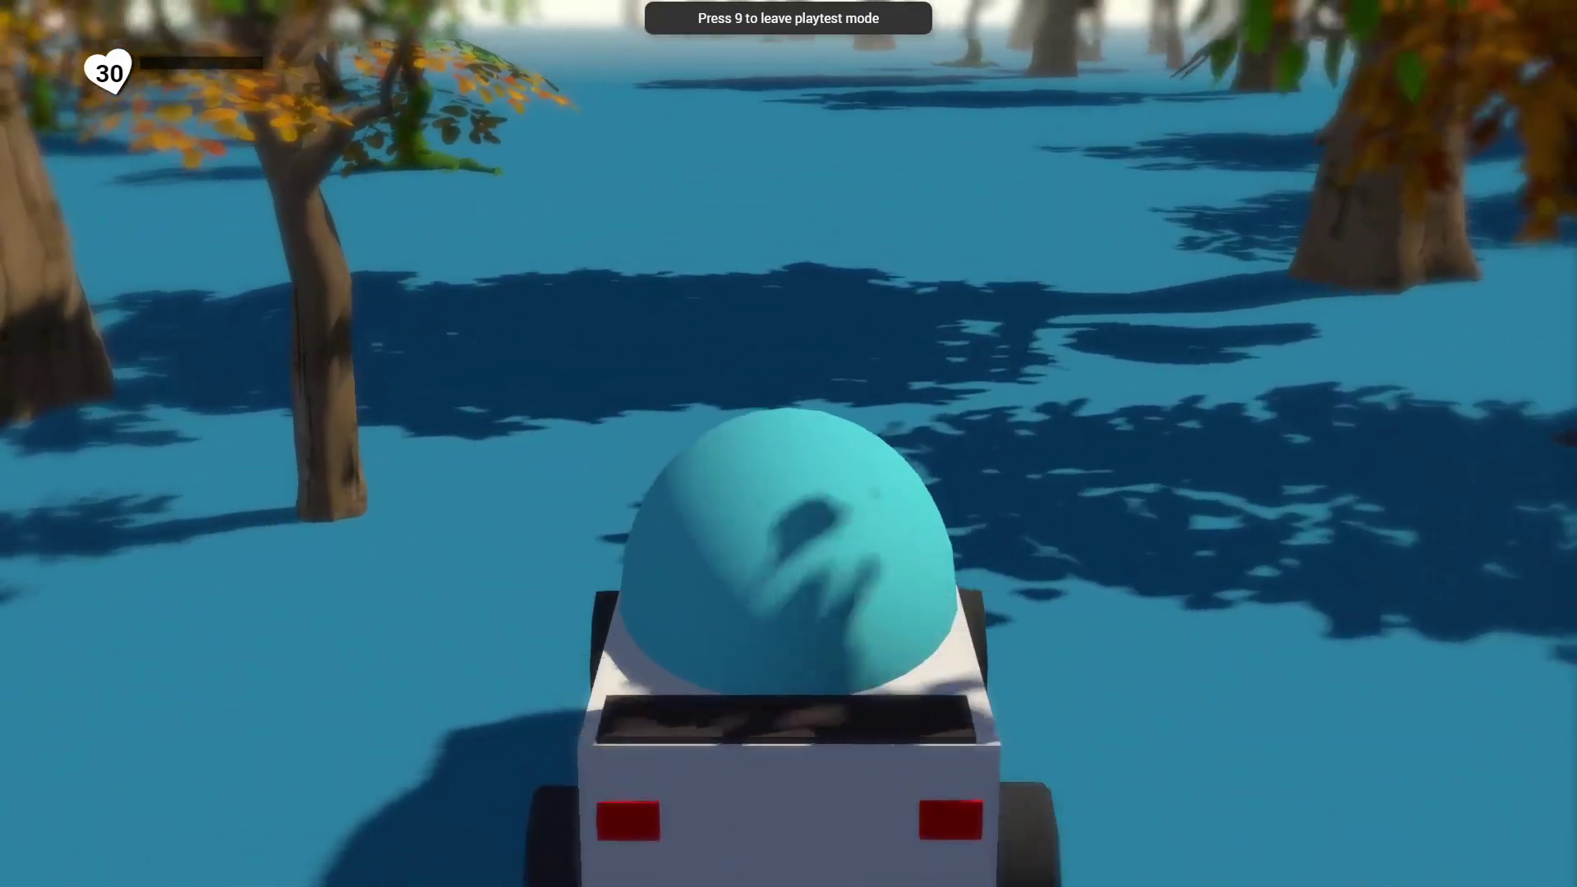
{"action": "key", "text": "s"}
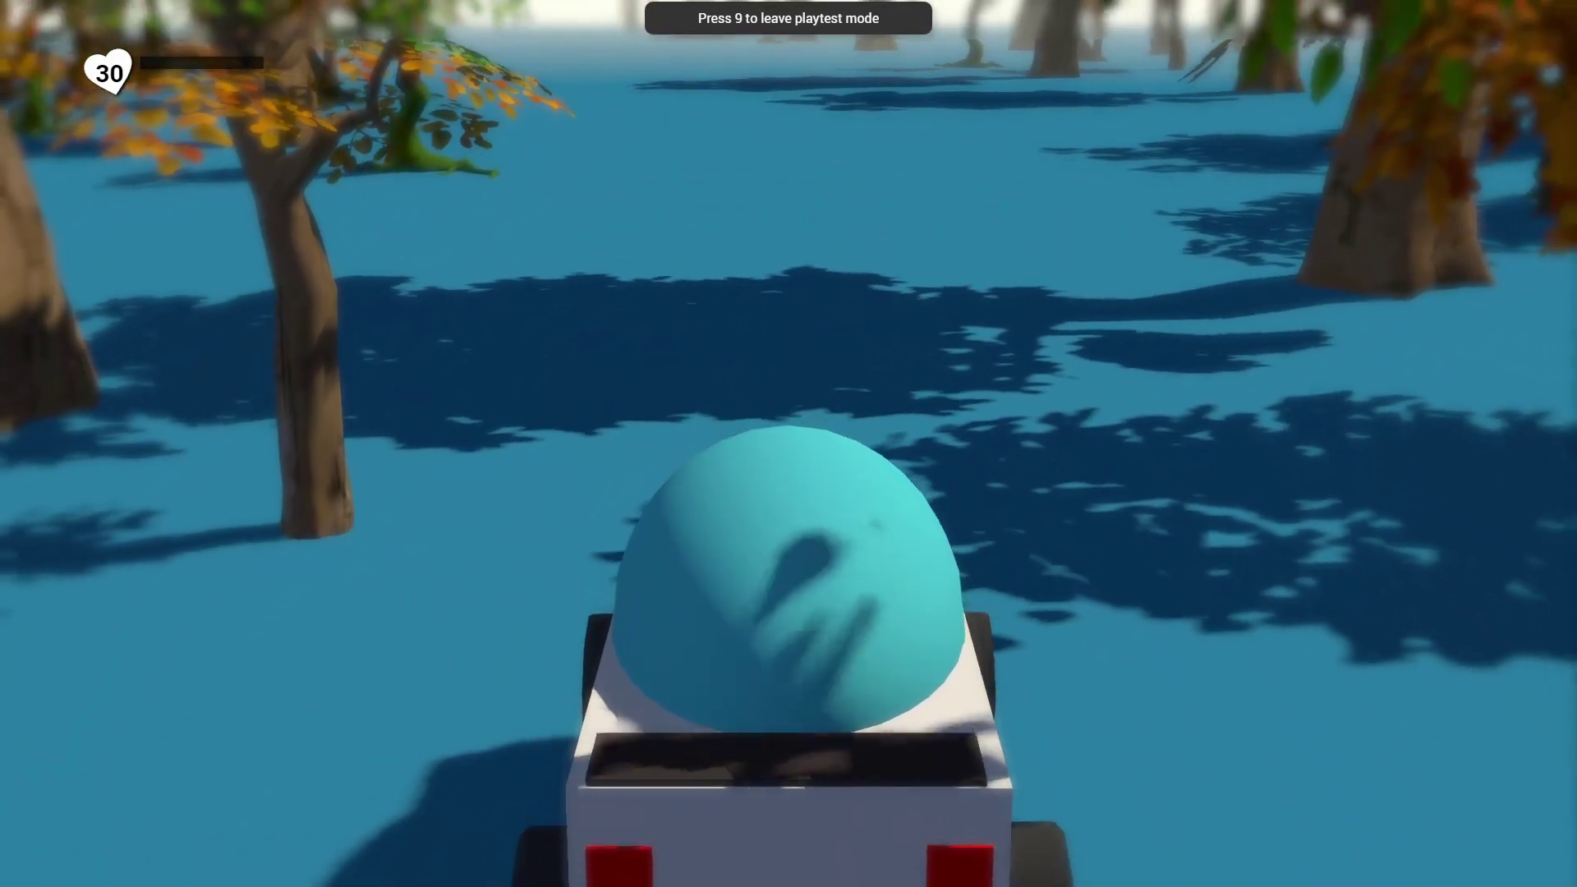
{"action": "key", "text": "s"}
{"action": "key", "text": "9"}
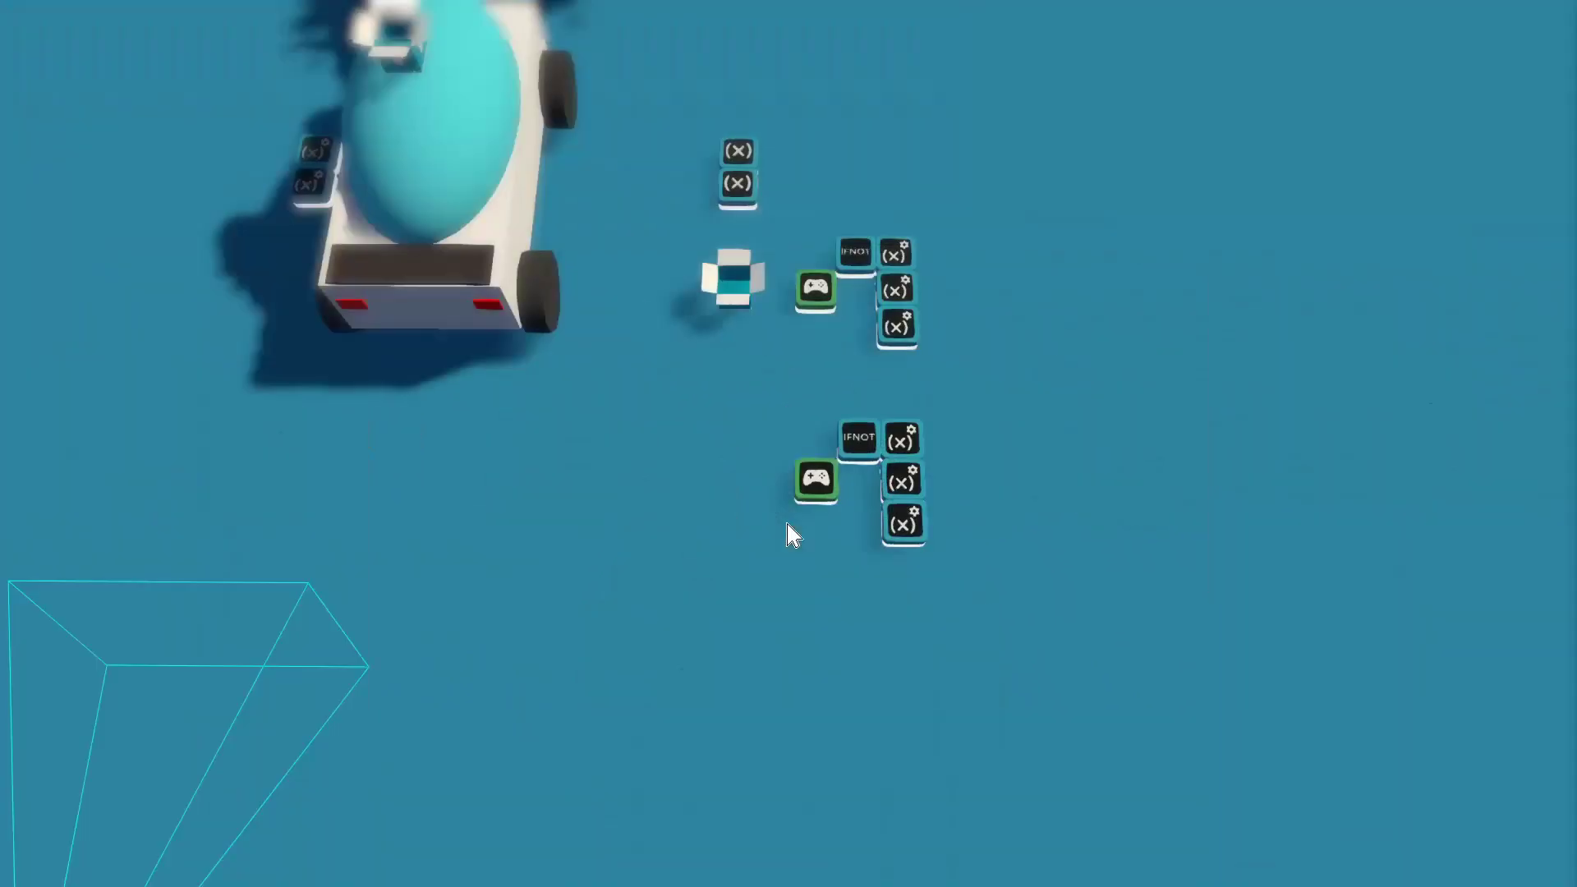
Close the box beside the forward driving logic.
{"action": "left_click", "coordinate": [737, 291]}
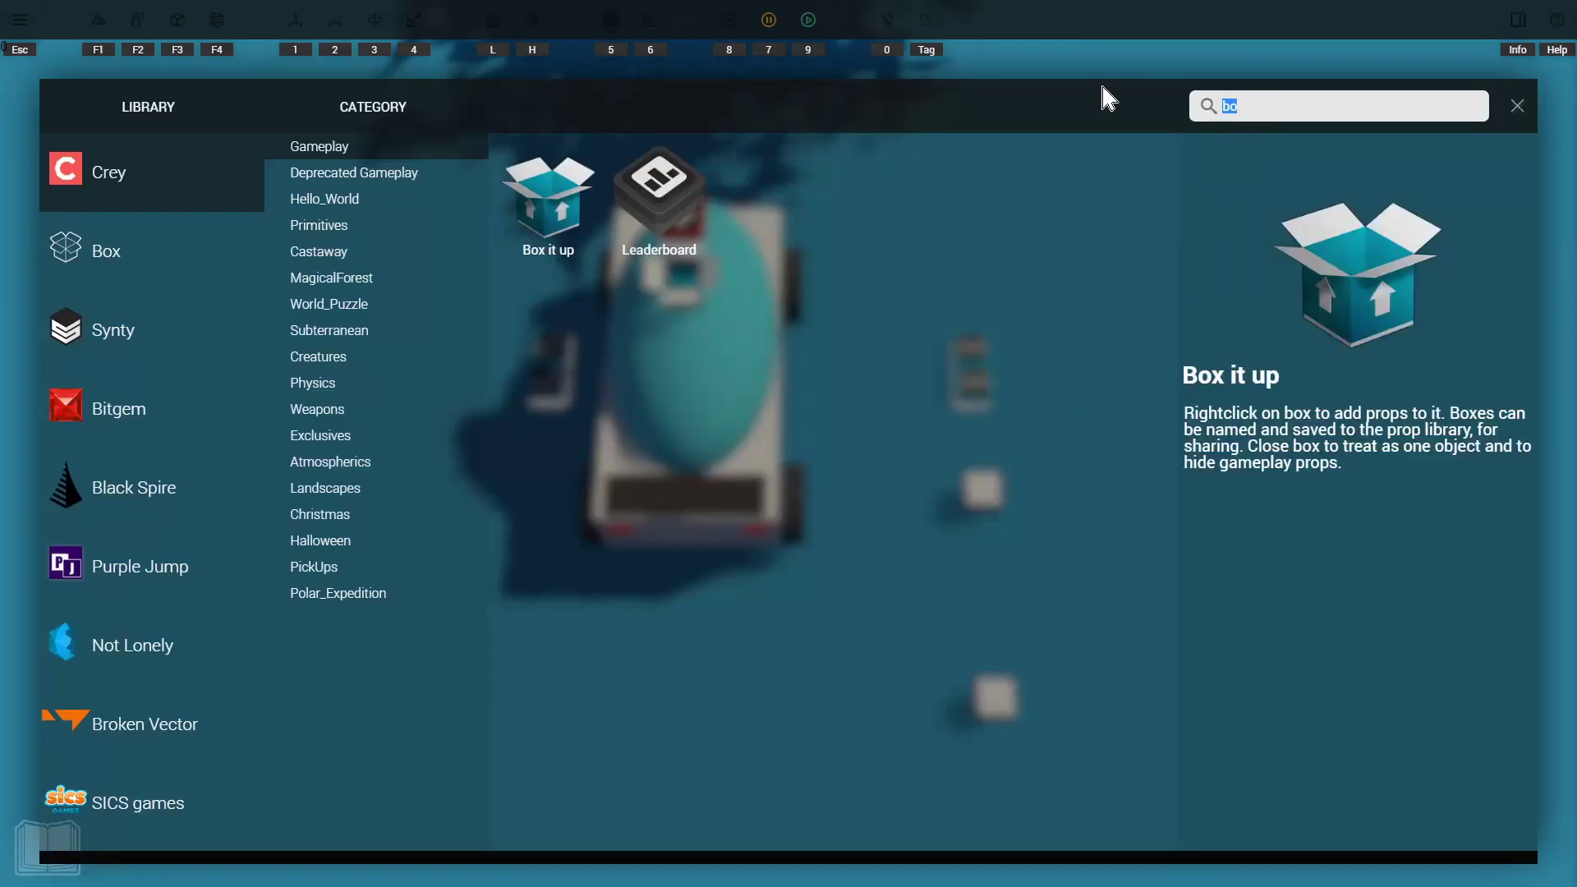
Find the Rotator 2.0 prop with the search term "ro" and place it on the car behind the open box.
{"action": "type", "text": "r"}
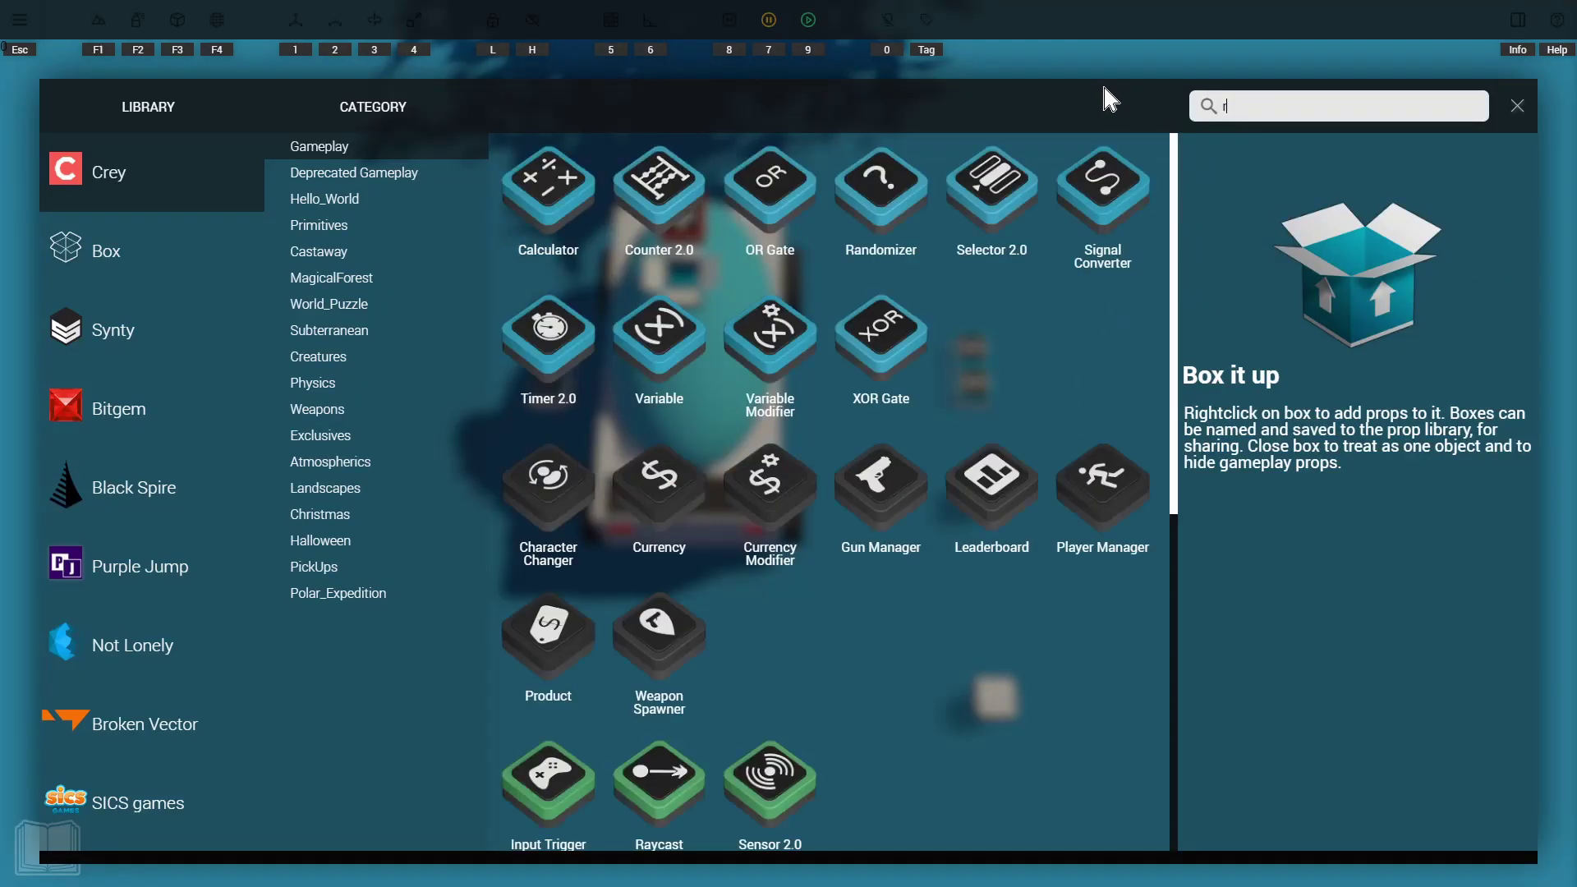
{"action": "type", "text": "o"}
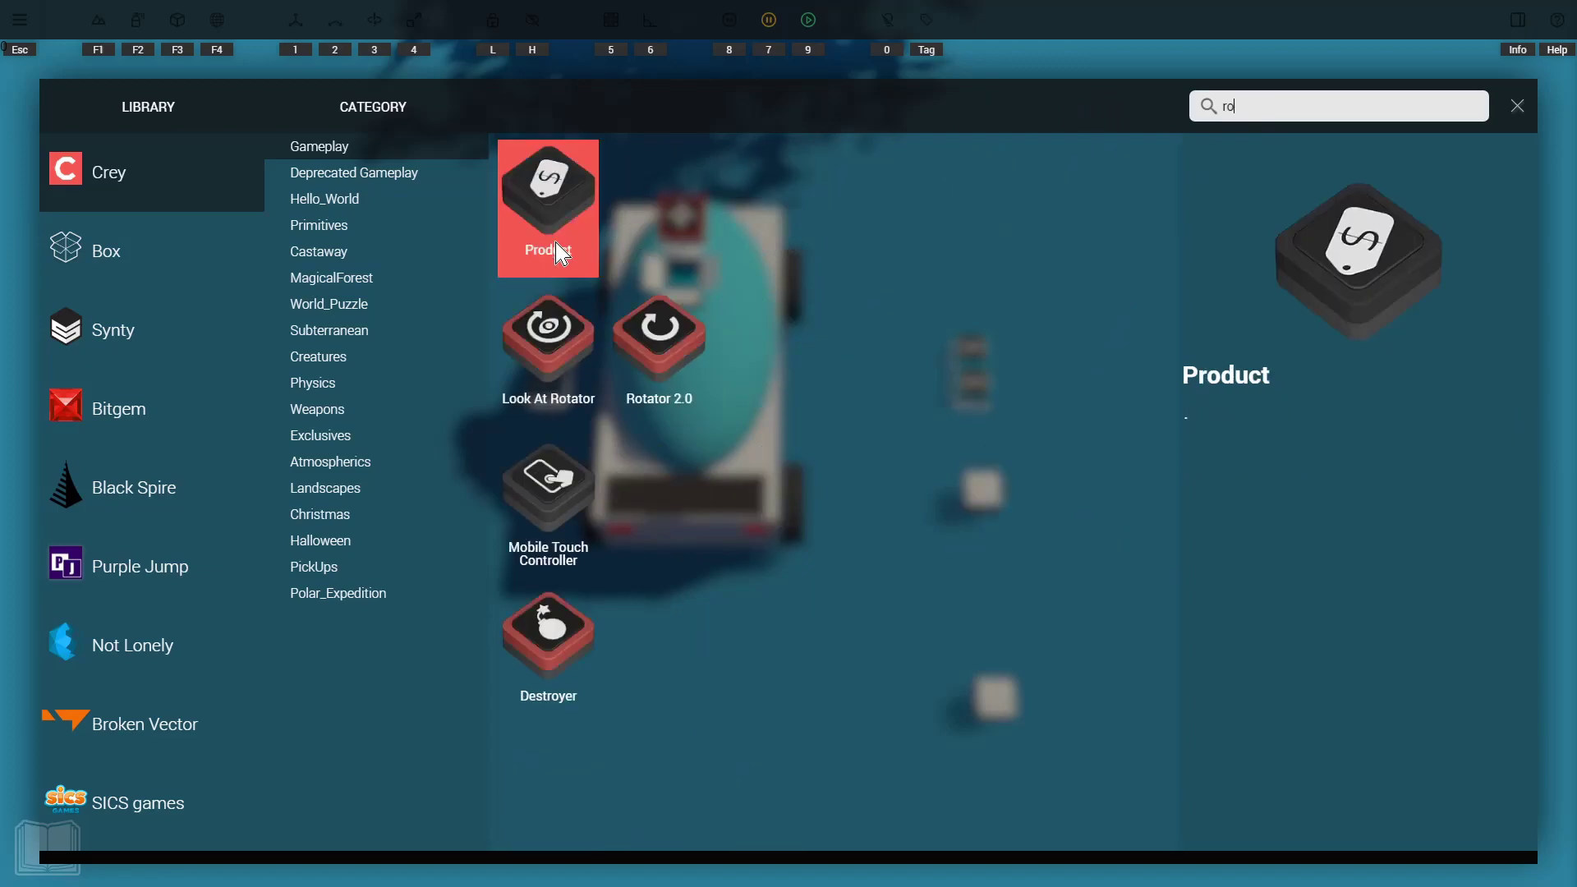
{"action": "left_click", "coordinate": [655, 361]}
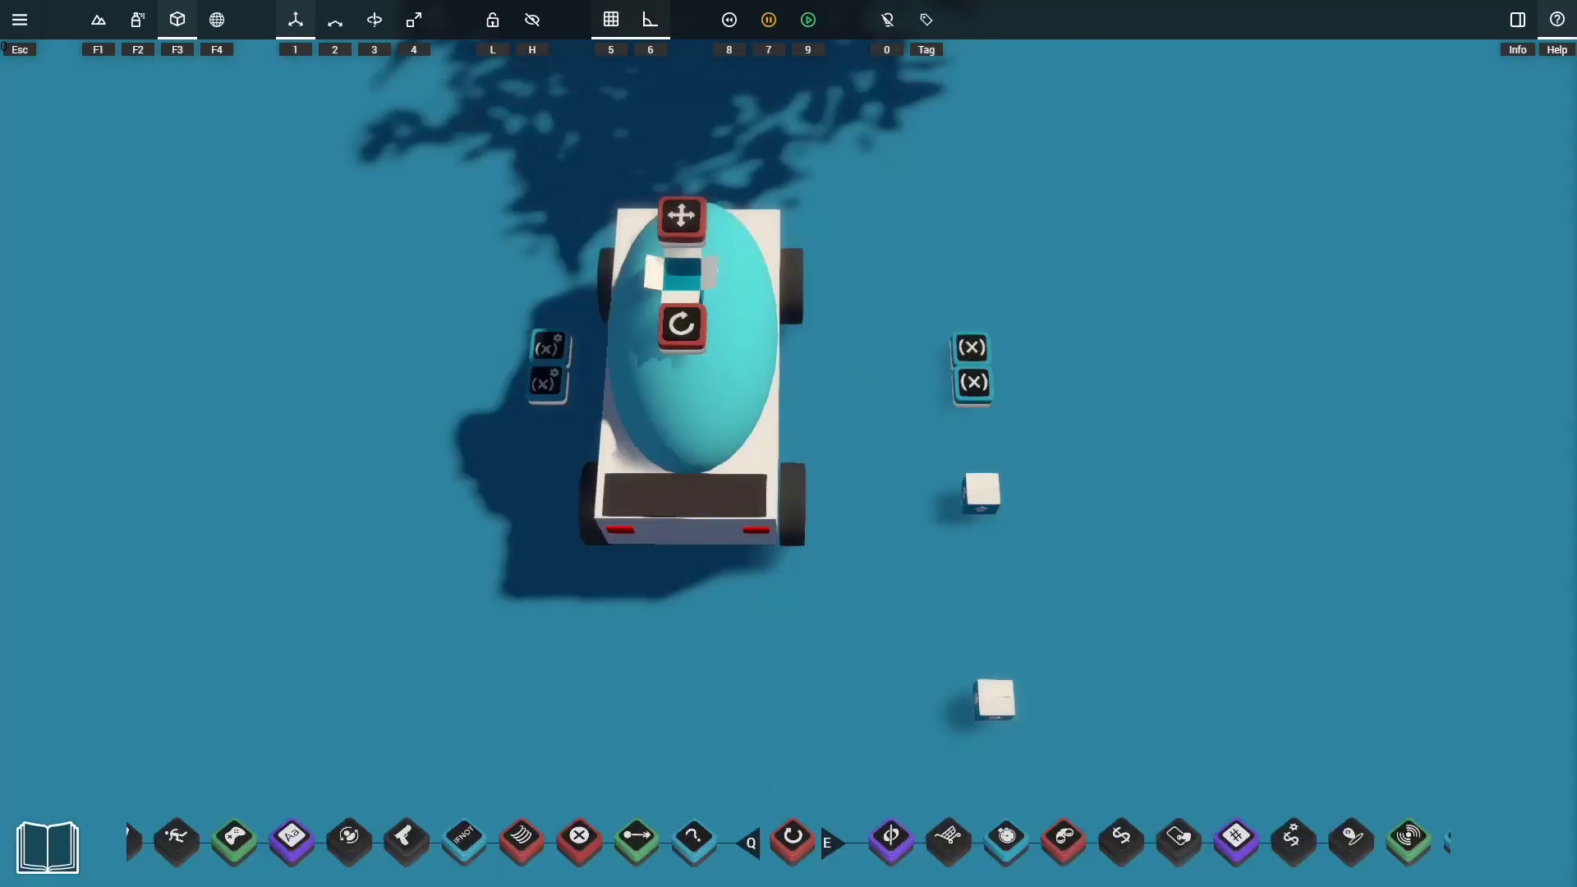
Duplicate one of the variables beside the car and name the copy Rotation.
{"action": "left_click", "coordinate": [970, 350]}
{"action": "left_click", "coordinate": [972, 313]}
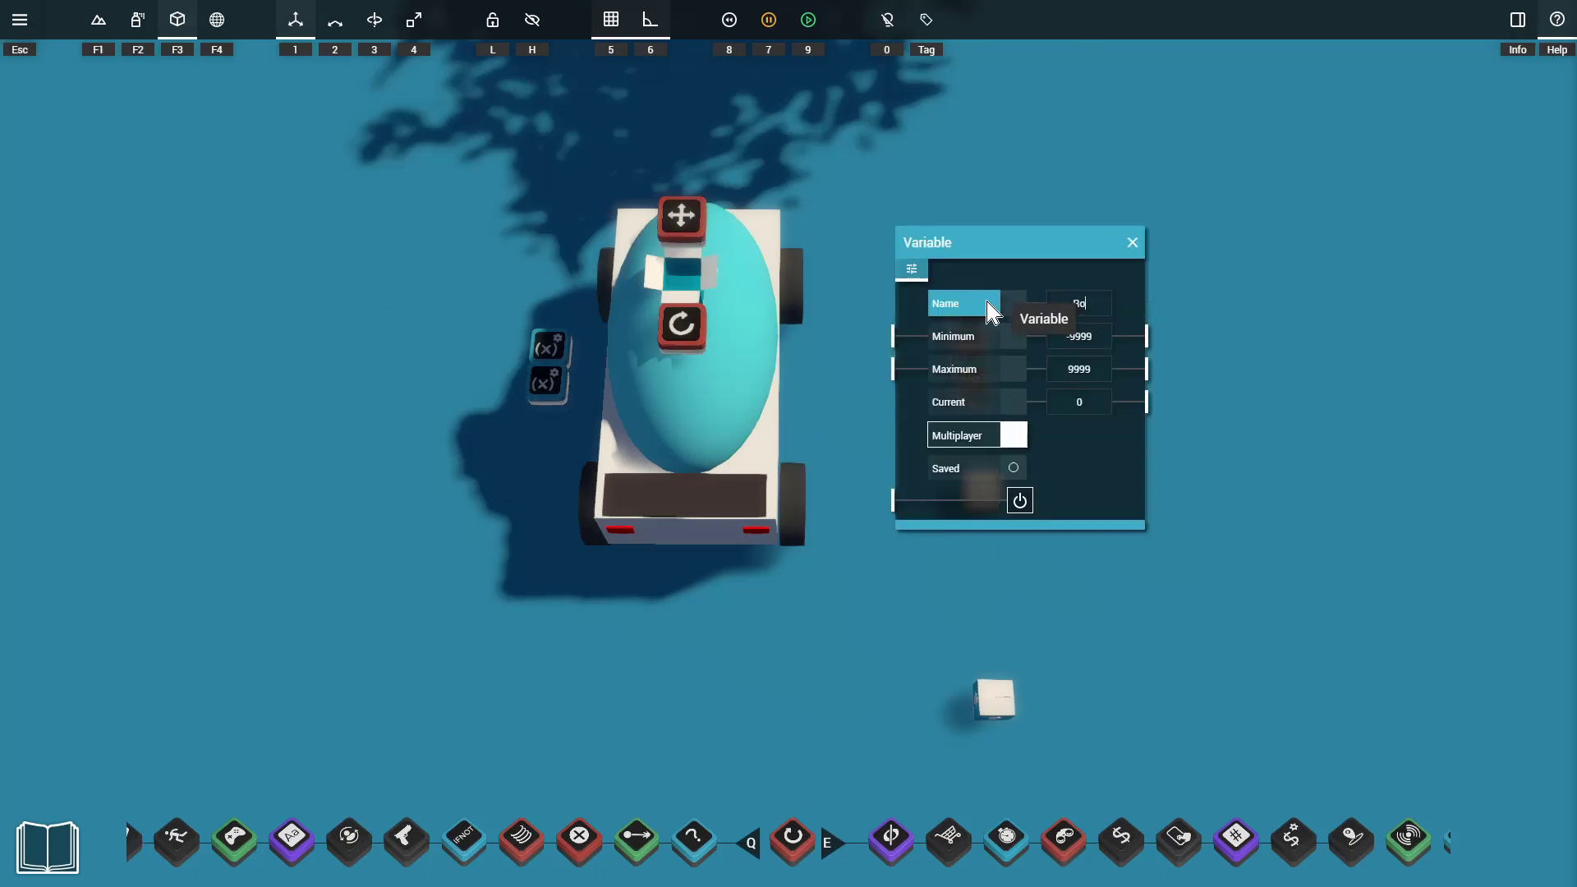
{"action": "key", "text": "Escape"}
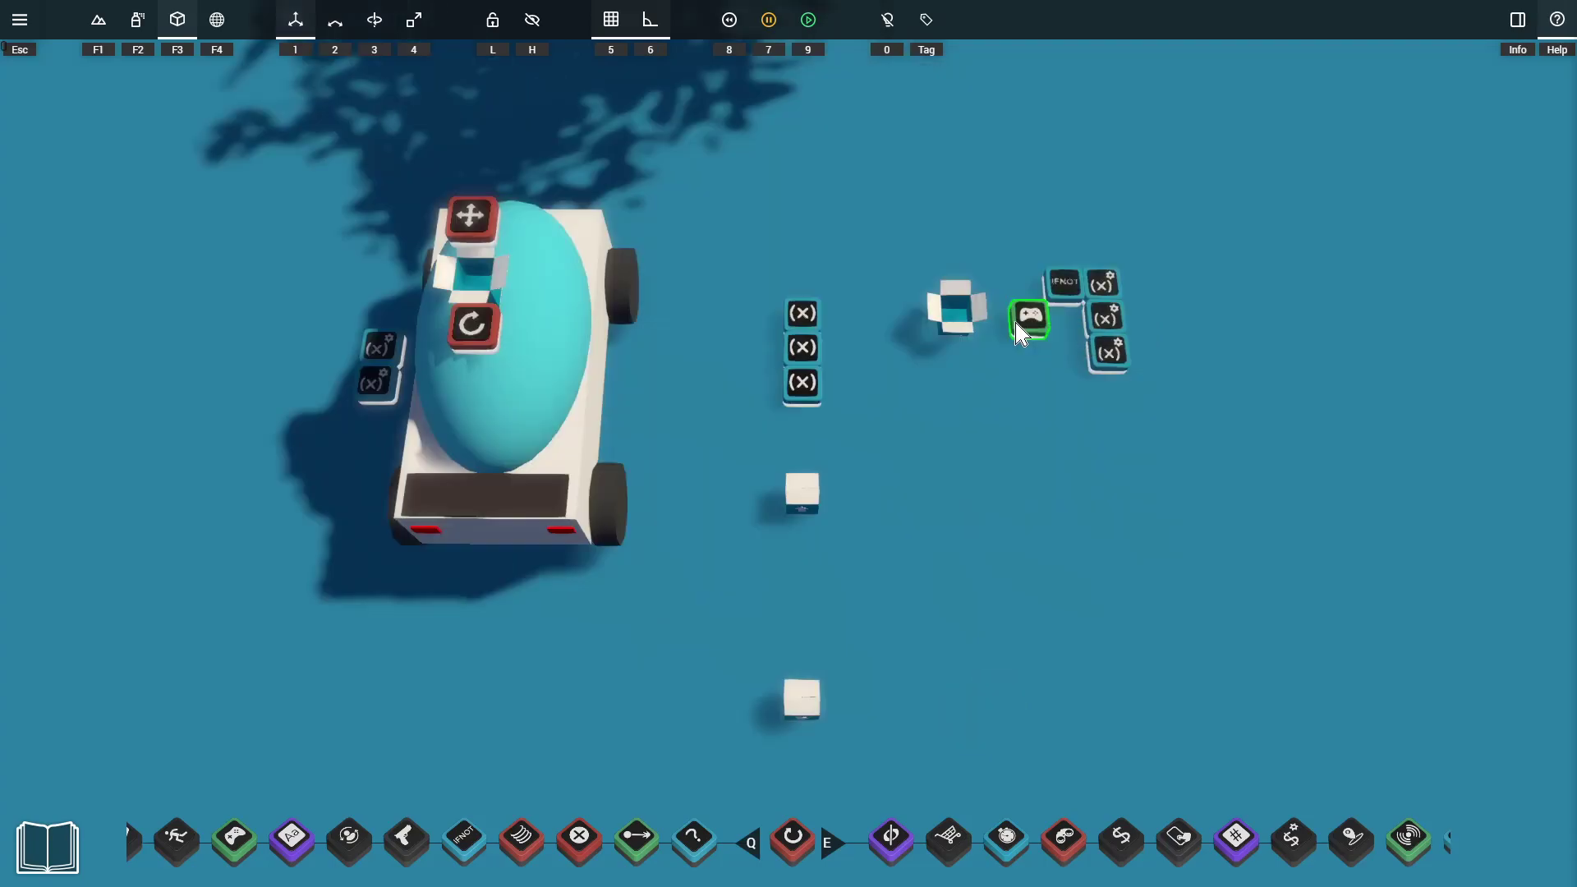
Duplicate the Input Trigger beside the open box and set one trigger to Right and the other to Left.
{"action": "left_click_drag", "start_coordinate": [1002, 287], "coordinate": [1036, 385]}
{"action": "right_click", "coordinate": [1032, 347]}
{"action": "left_click", "coordinate": [1136, 377]}
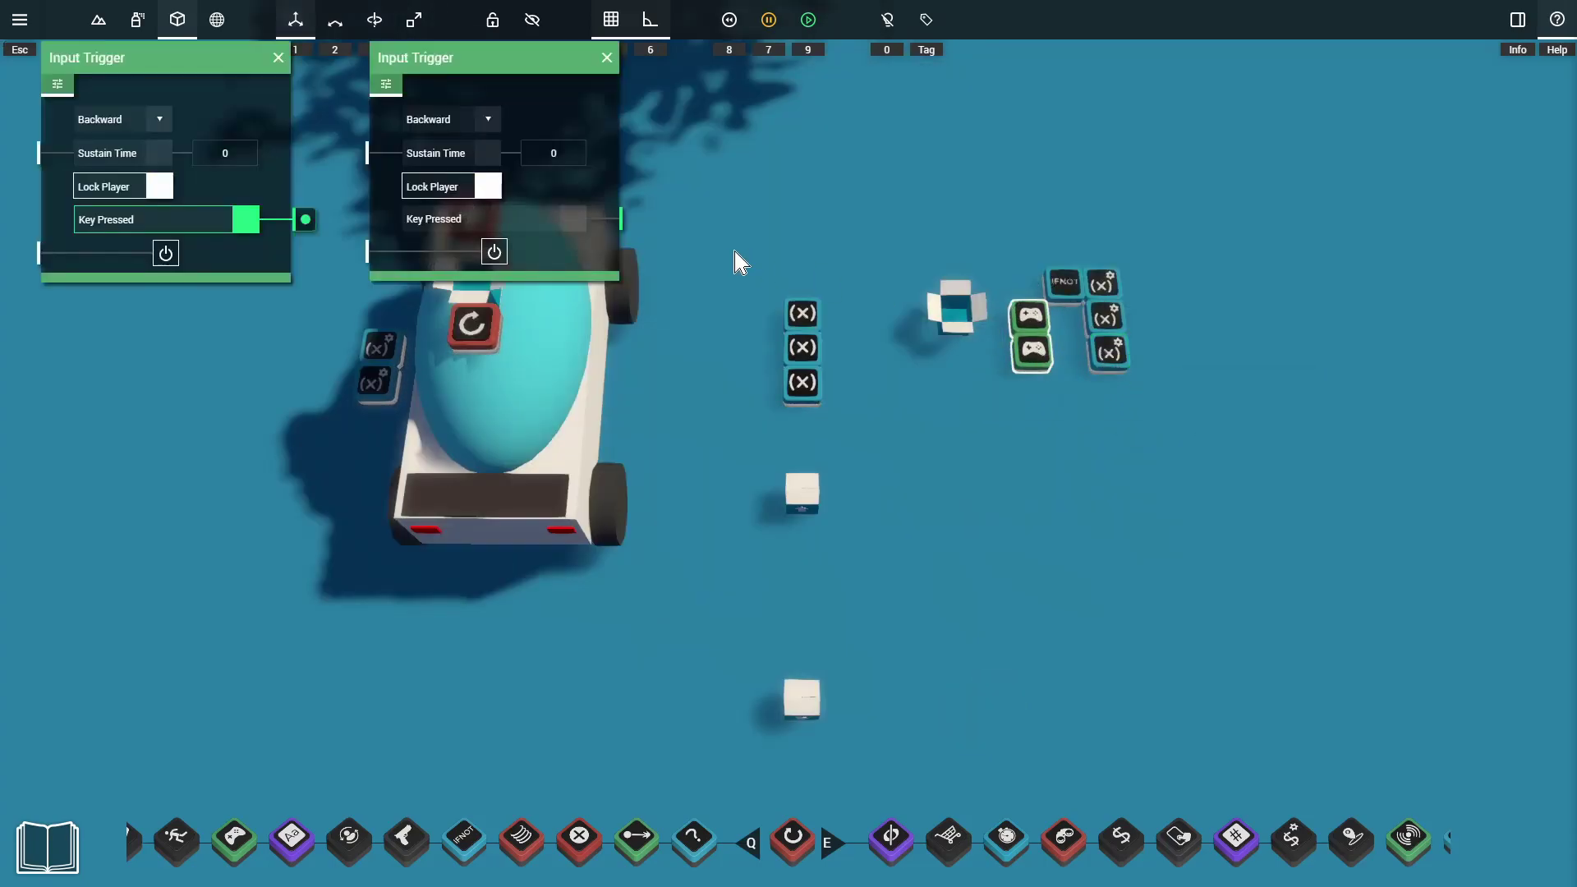
{"action": "left_click", "coordinate": [431, 119]}
{"action": "left_click", "coordinate": [427, 201]}
{"action": "left_click", "coordinate": [128, 121]}
{"action": "left_click", "coordinate": [119, 222]}
{"action": "left_click_drag", "start_coordinate": [510, 60], "coordinate": [154, 337]}
{"action": "key", "text": "Escape"}
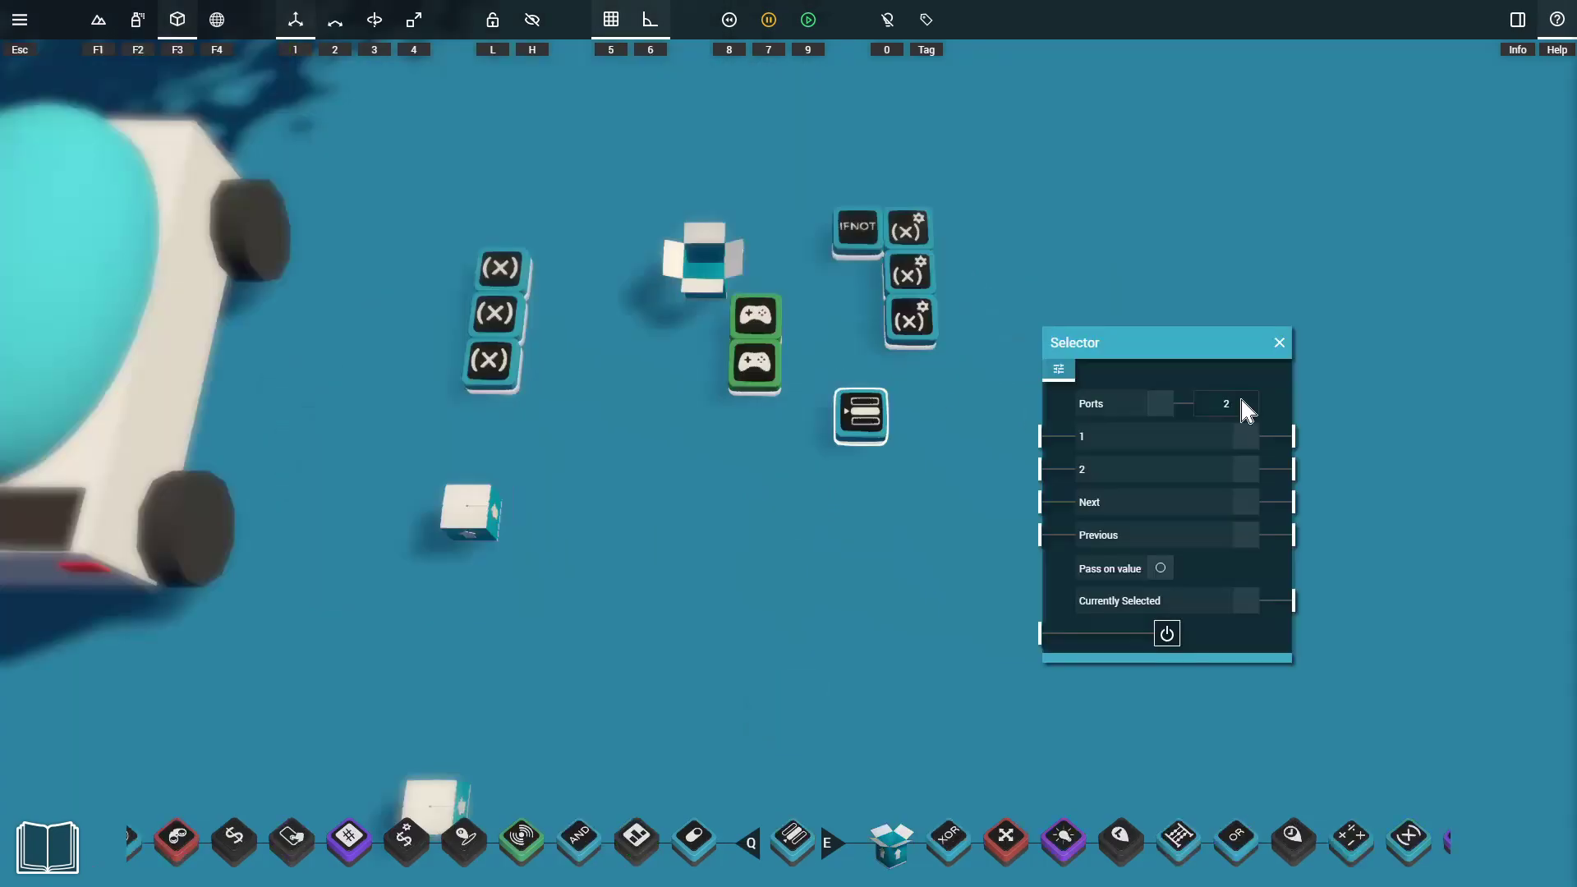
Give the Selector 3 ports and connect the Right trigger's Key Pressed to port 2 and the Left trigger's to port 3.
{"action": "type", "text": "3"}
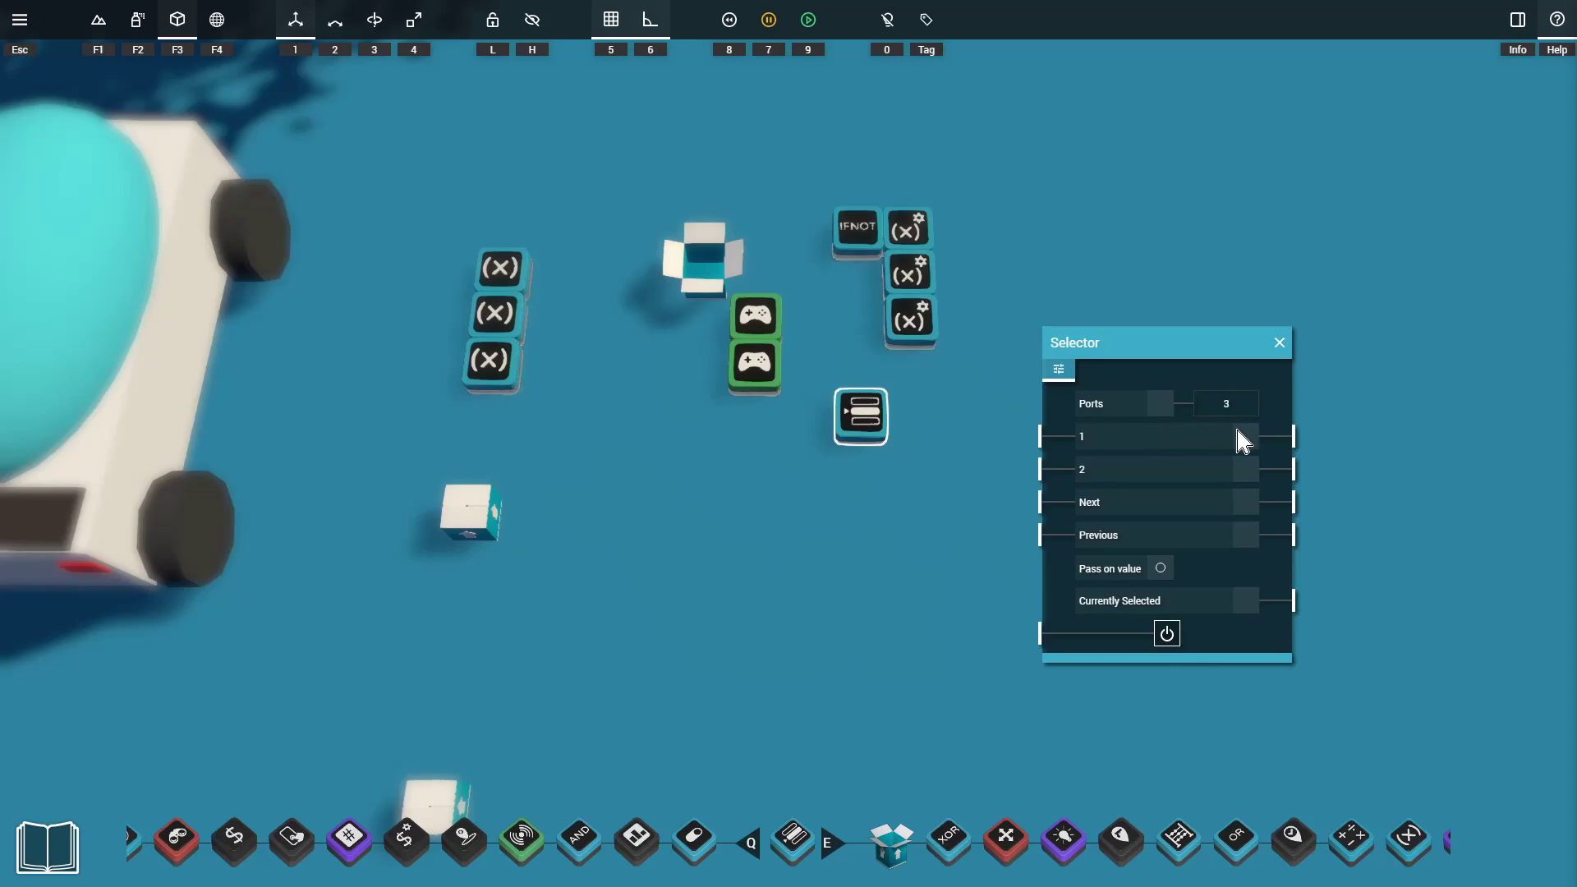
{"action": "key", "text": "Return"}
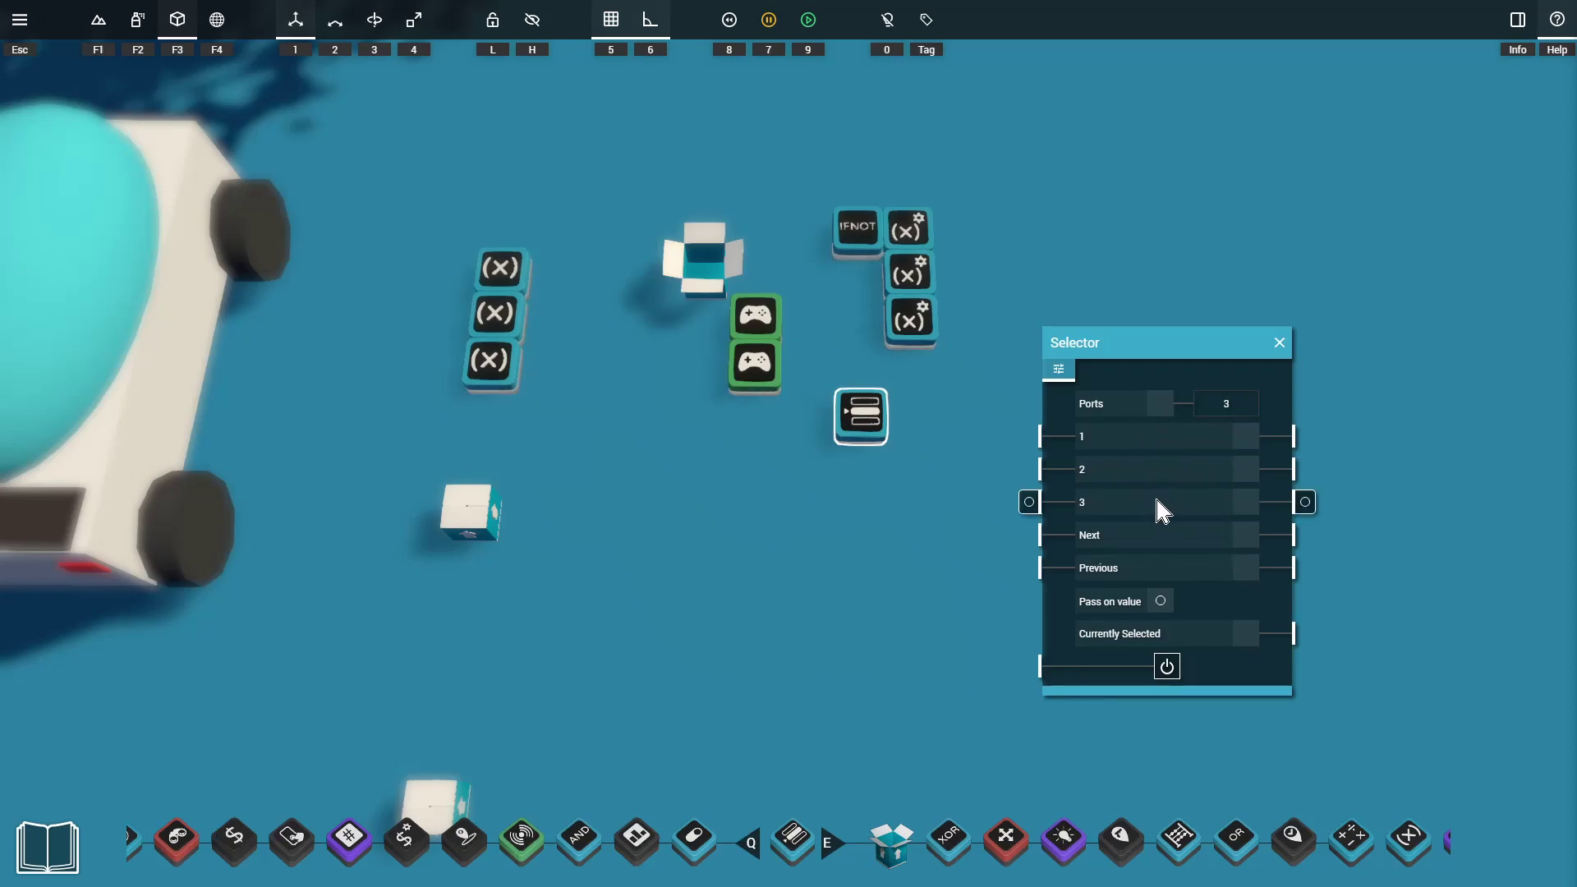
{"action": "left_click", "coordinate": [756, 333]}
{"action": "left_click_drag", "start_coordinate": [614, 361], "coordinate": [1029, 469]}
{"action": "left_click", "coordinate": [759, 366]}
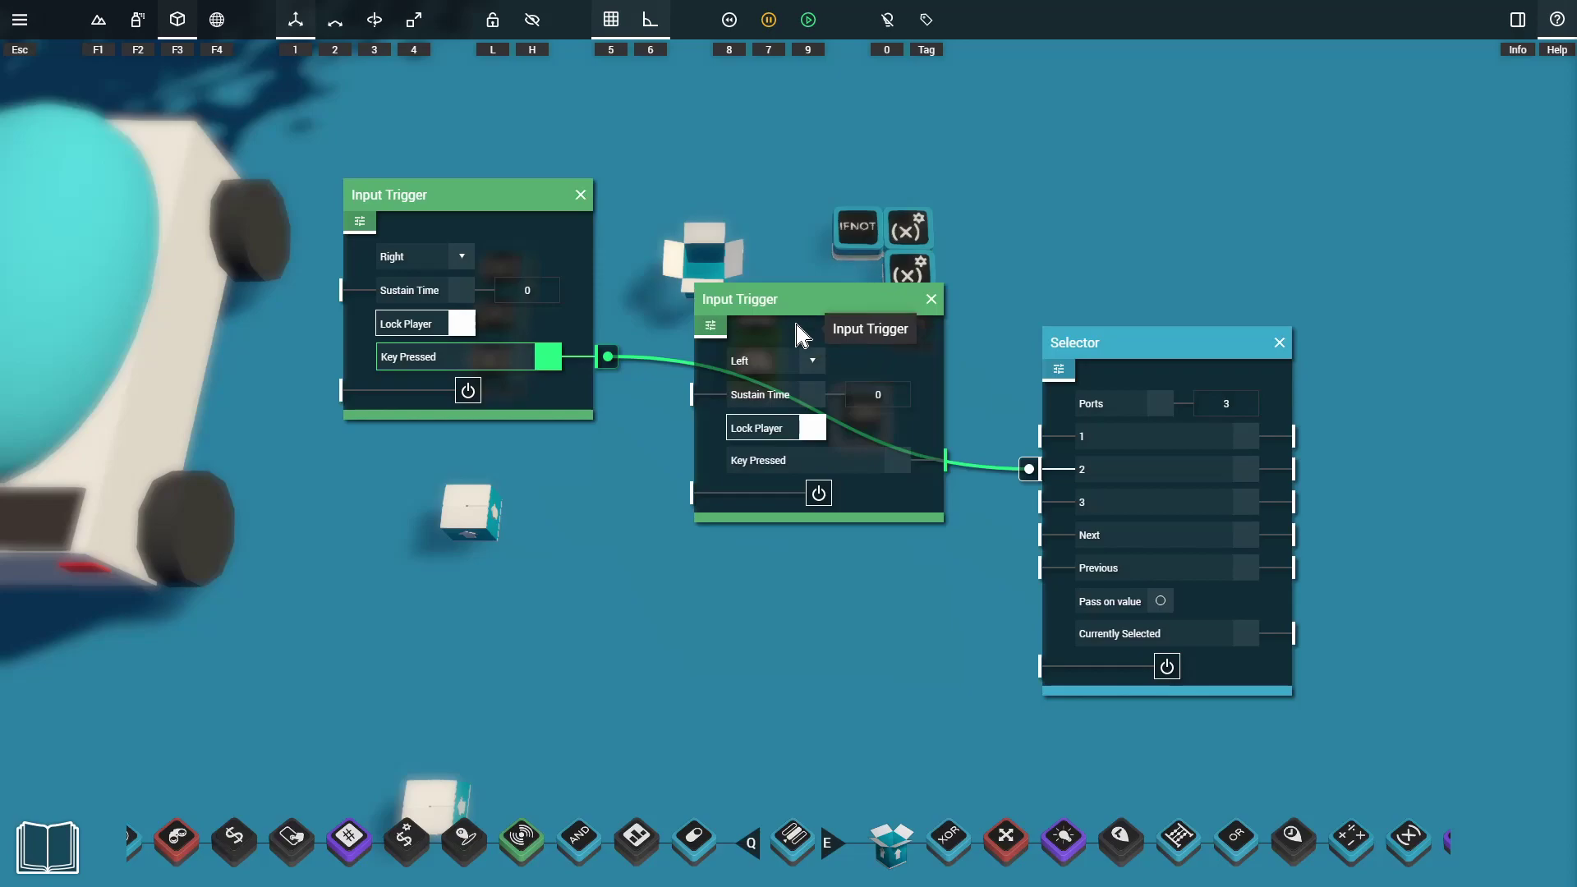
{"action": "left_click_drag", "start_coordinate": [801, 324], "coordinate": [546, 534]}
{"action": "left_click_drag", "start_coordinate": [700, 665], "coordinate": [1029, 502]}
{"action": "left_click_drag", "start_coordinate": [585, 510], "coordinate": [505, 485]}
{"action": "left_click_drag", "start_coordinate": [1119, 358], "coordinate": [791, 418]}
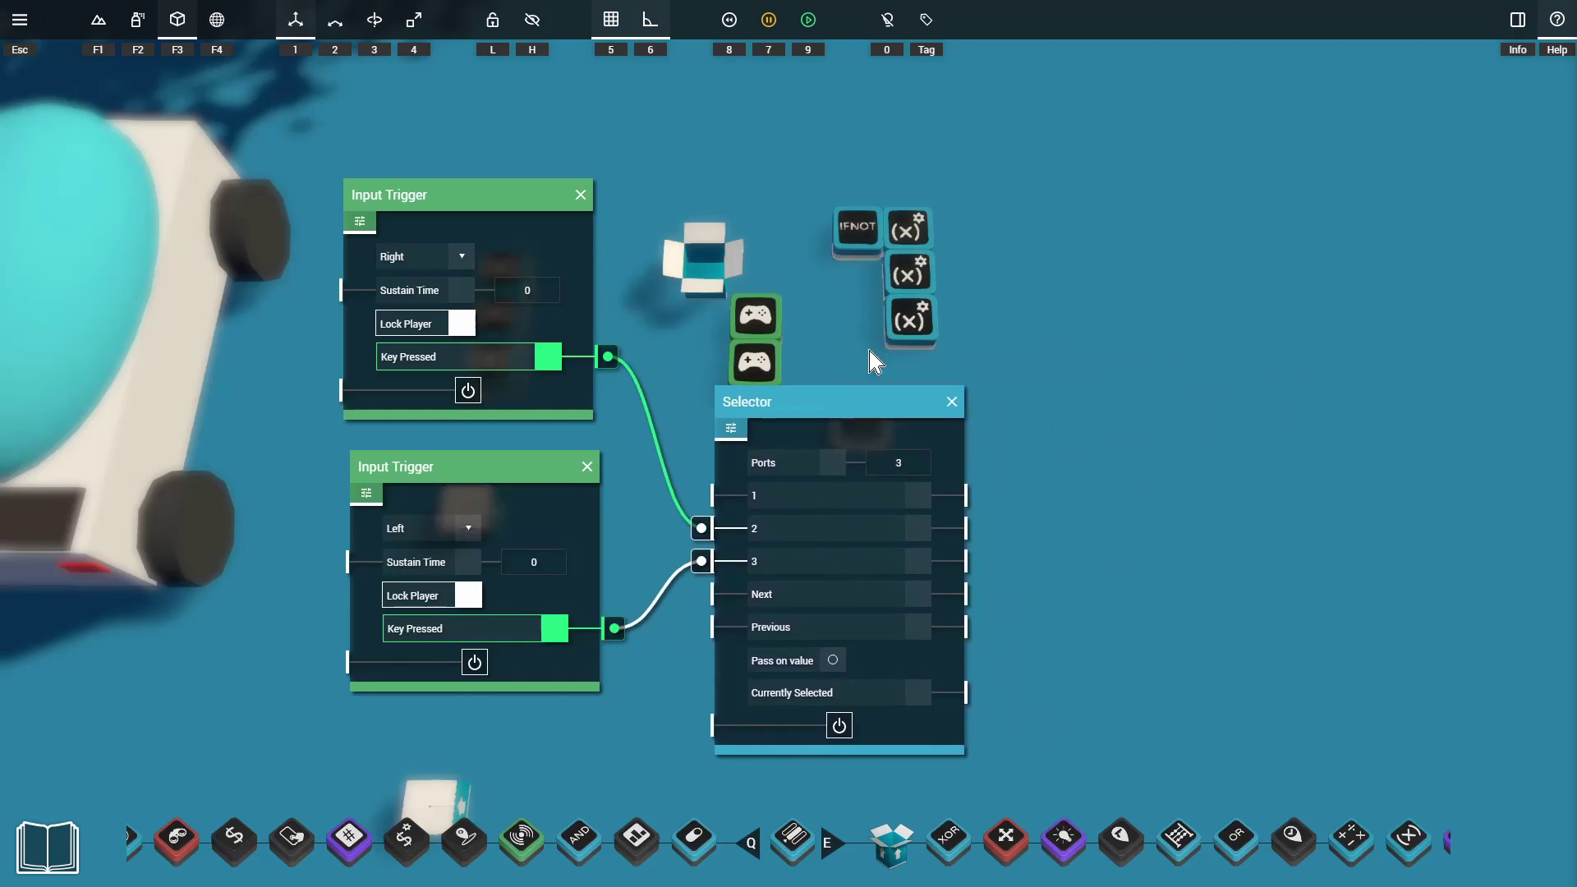
{"action": "key", "text": "Escape"}
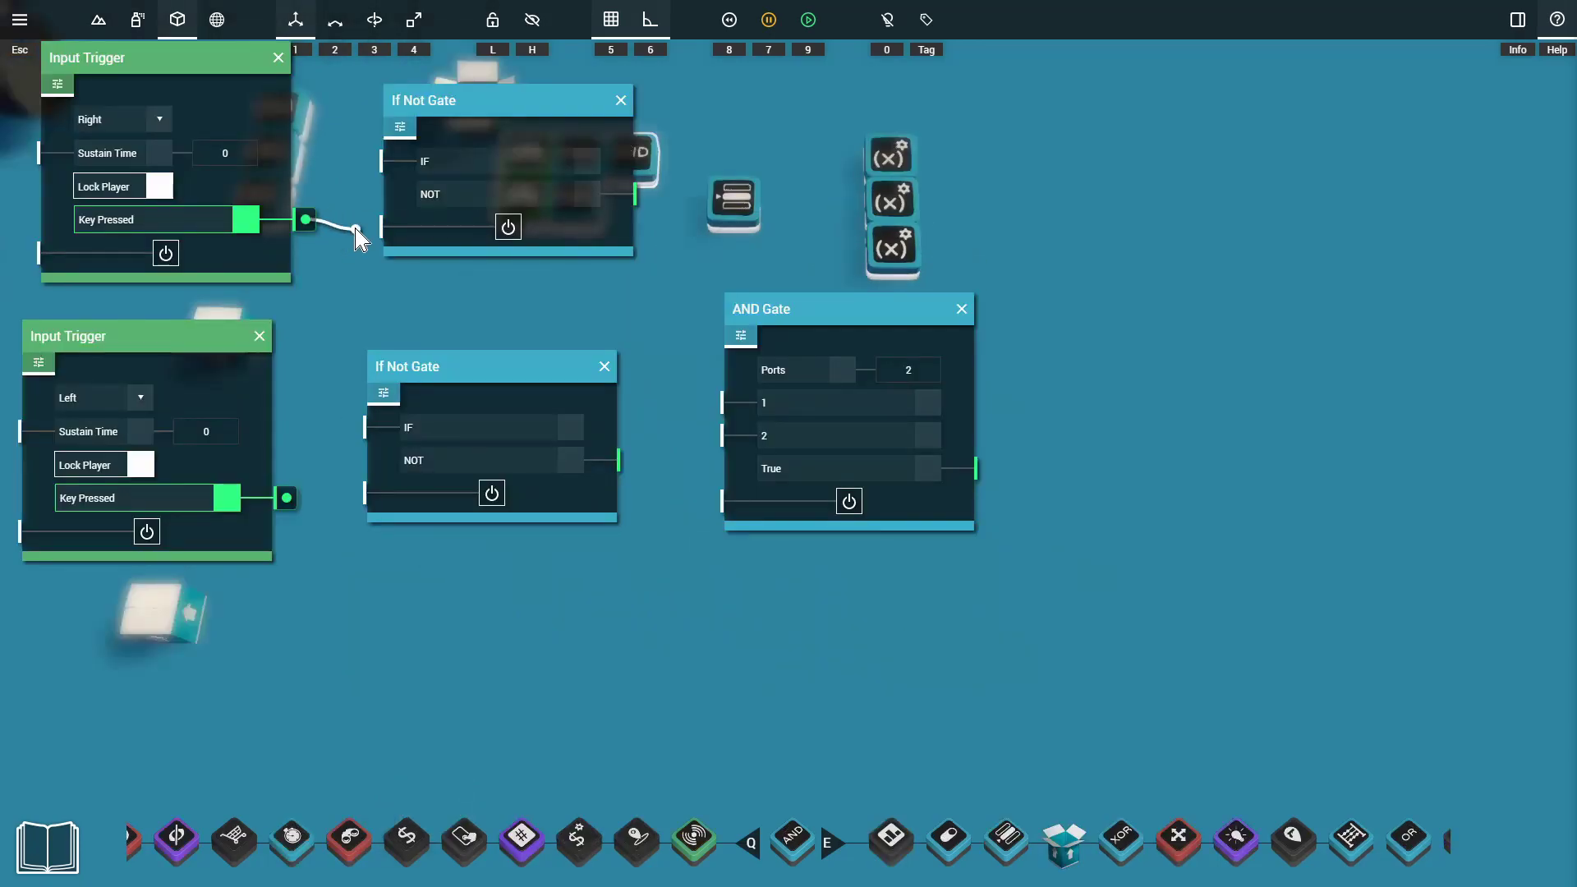
Route the Right and Left Key Pressed signals through separate If Not gates into ports 1 and 2 of the AND gate.
{"action": "left_click_drag", "start_coordinate": [356, 231], "coordinate": [369, 229]}
{"action": "left_click_drag", "start_coordinate": [378, 169], "coordinate": [378, 161]}
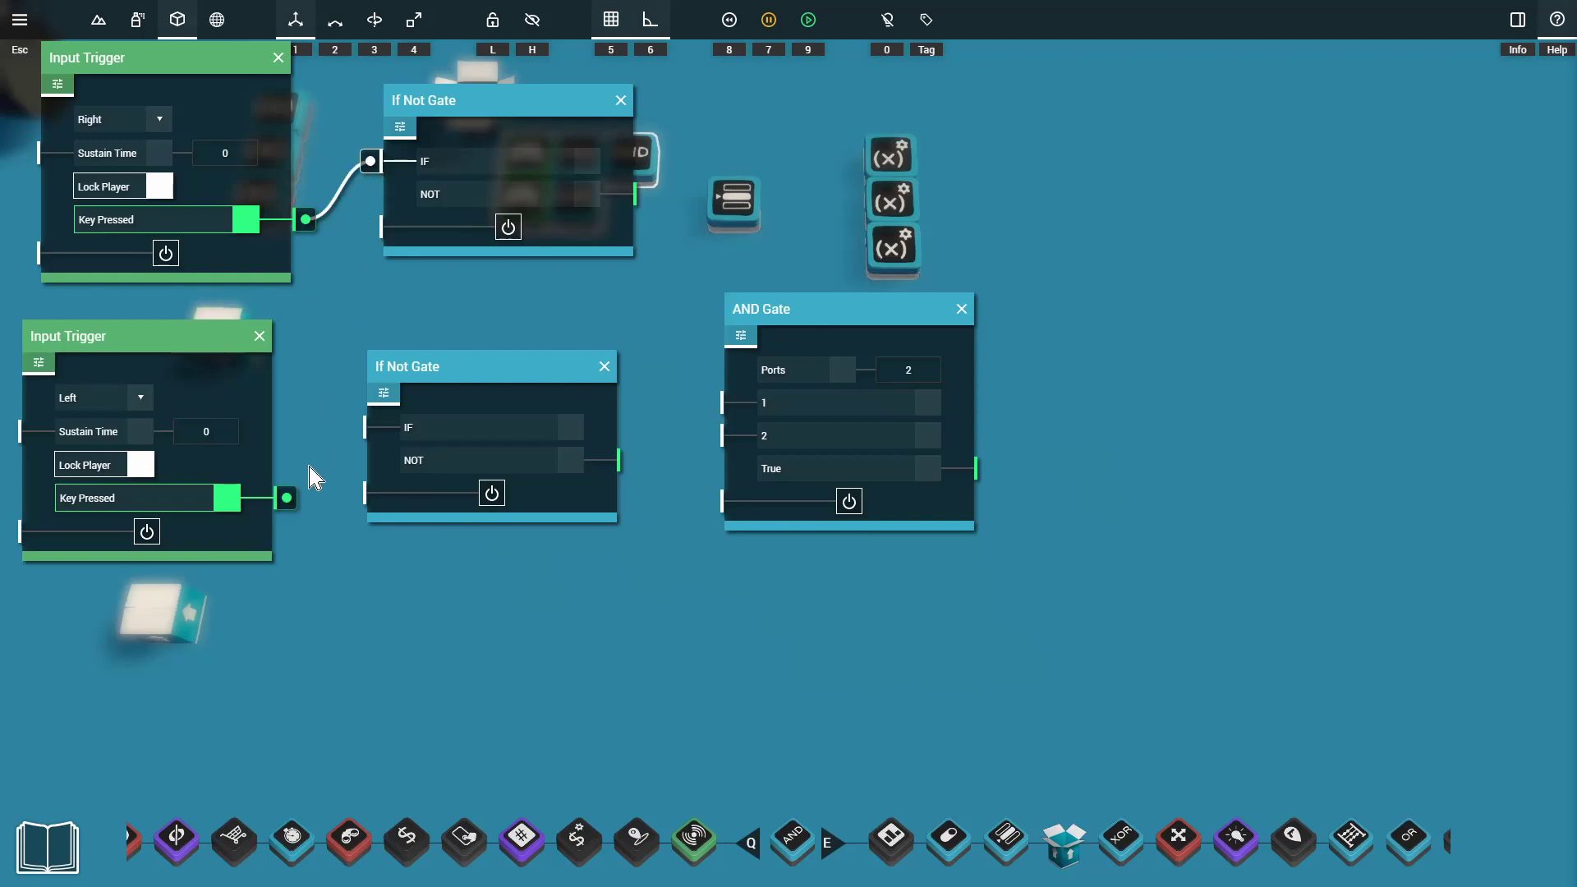
{"action": "left_click_drag", "start_coordinate": [351, 440], "coordinate": [354, 428]}
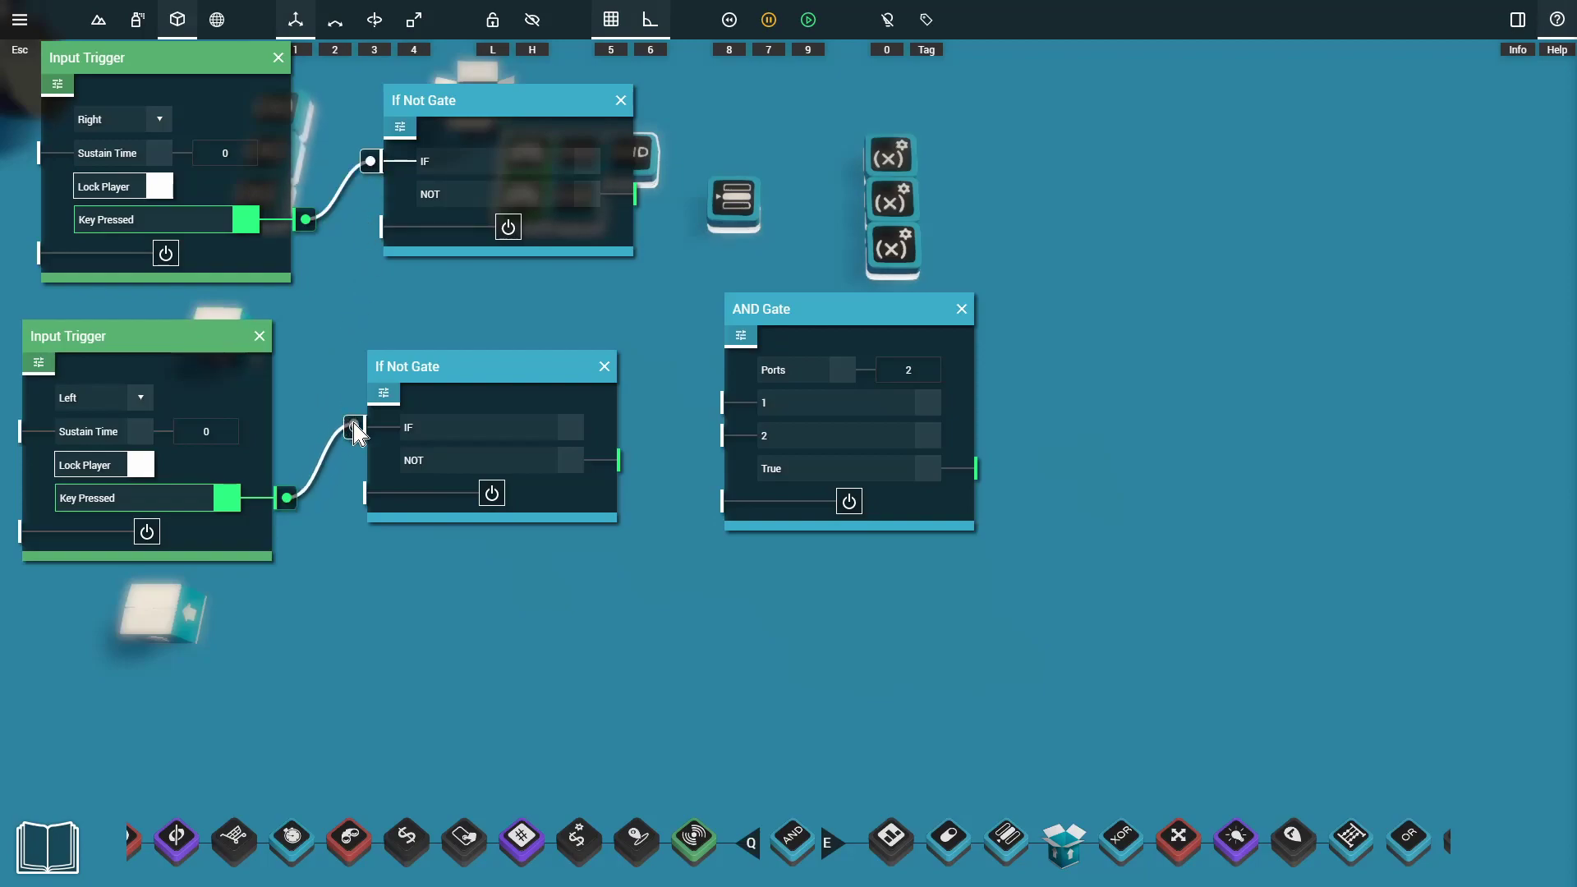
{"action": "left_click_drag", "start_coordinate": [648, 195], "coordinate": [712, 403]}
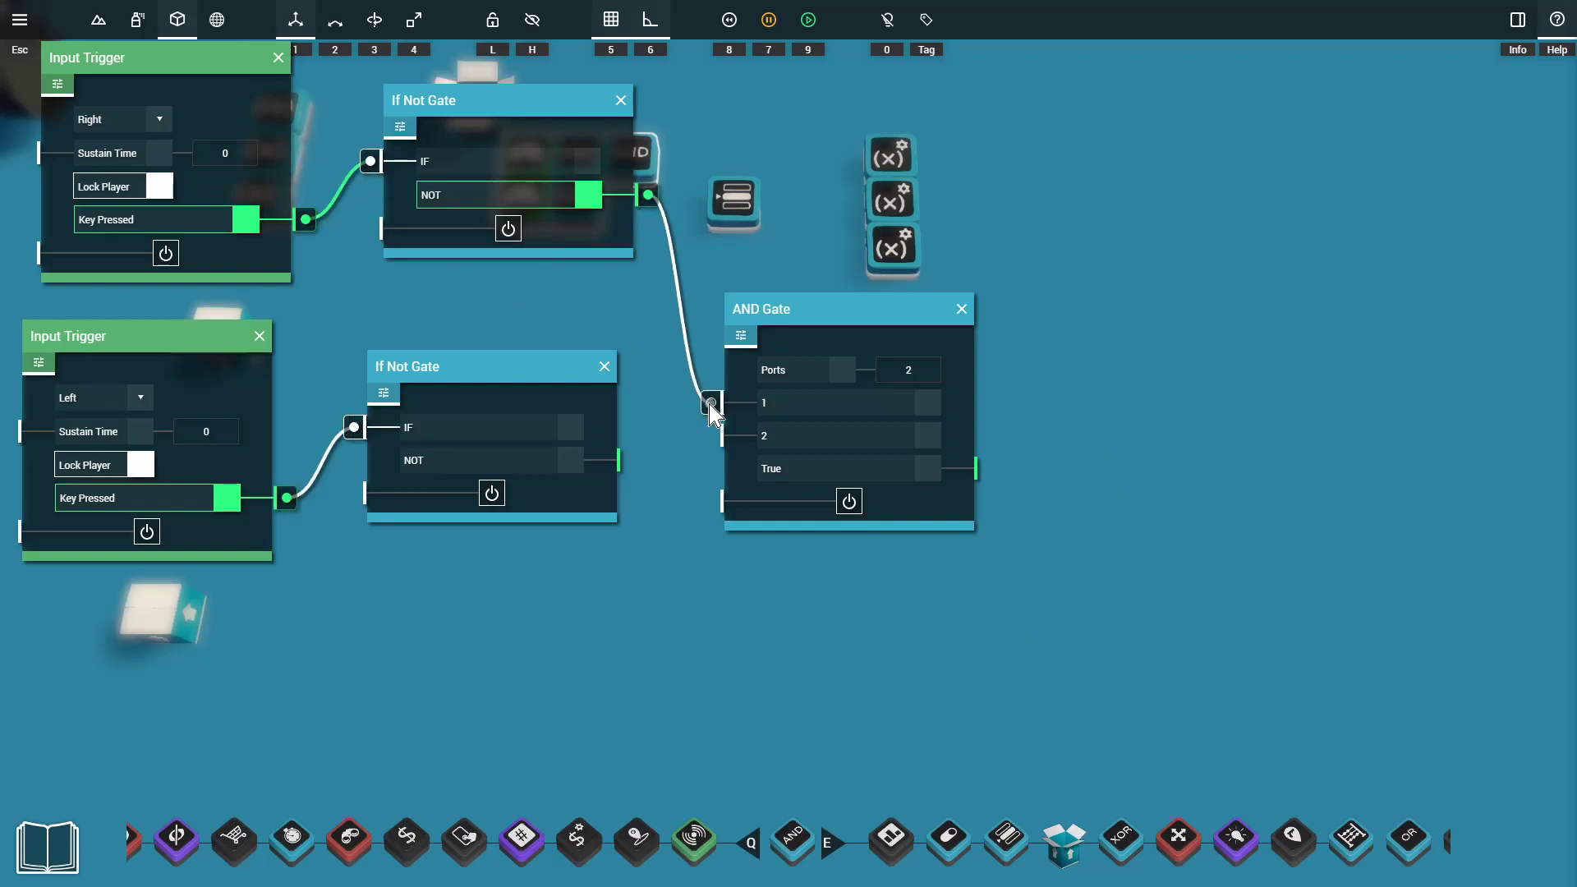
{"action": "left_click_drag", "start_coordinate": [626, 468], "coordinate": [630, 461]}
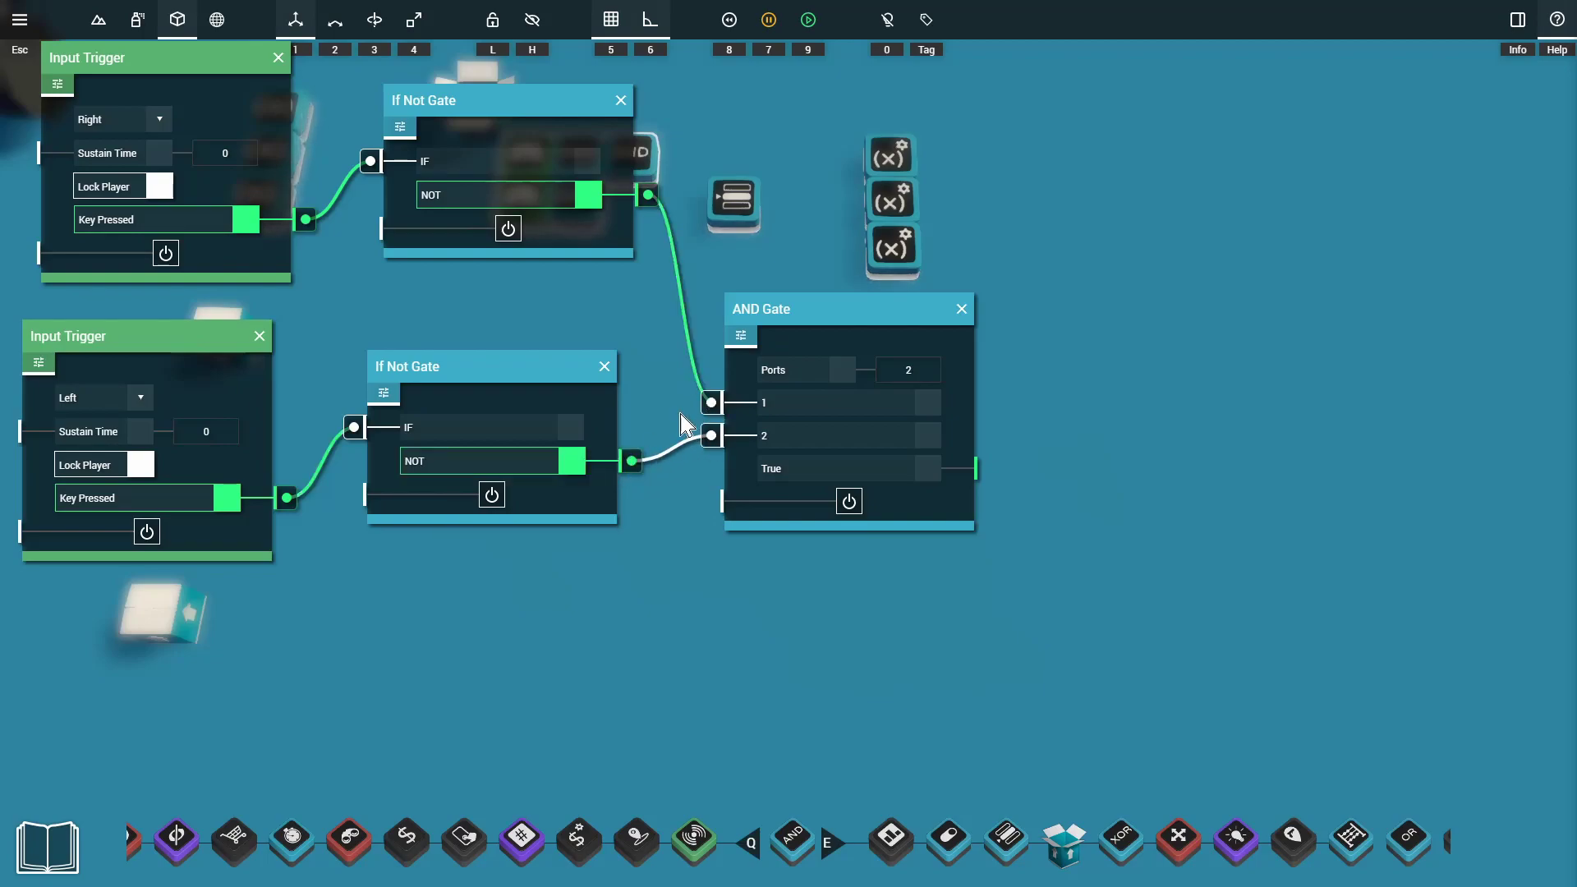
Connect the AND gate's True output to port 1 of the Selector.
{"action": "left_click_drag", "start_coordinate": [779, 301], "coordinate": [766, 316]}
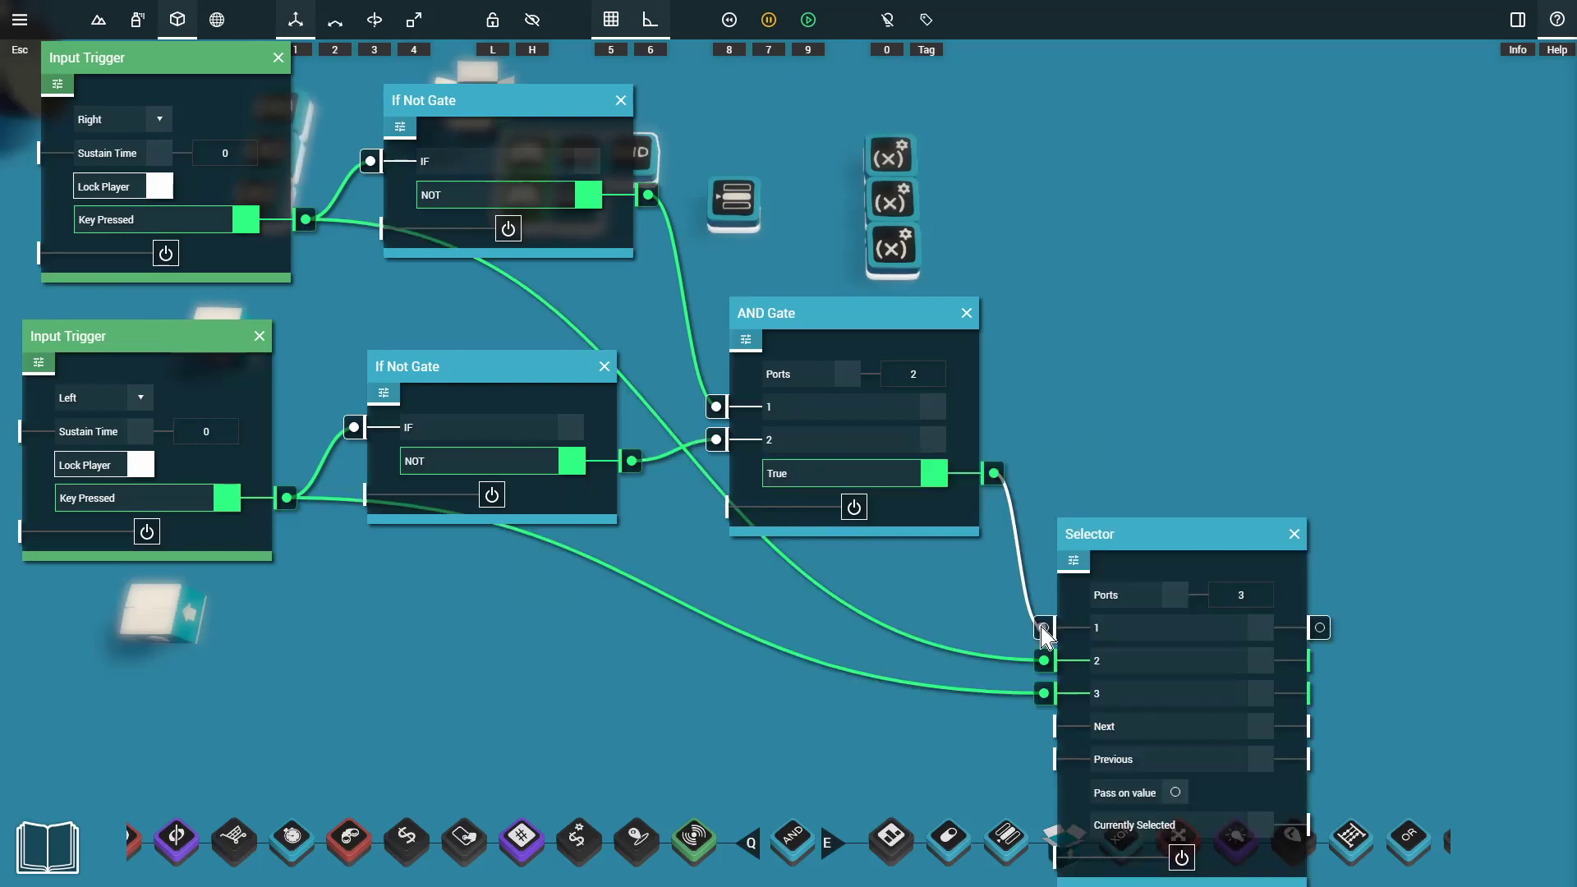
{"action": "left_click_drag", "start_coordinate": [1101, 536], "coordinate": [1087, 532]}
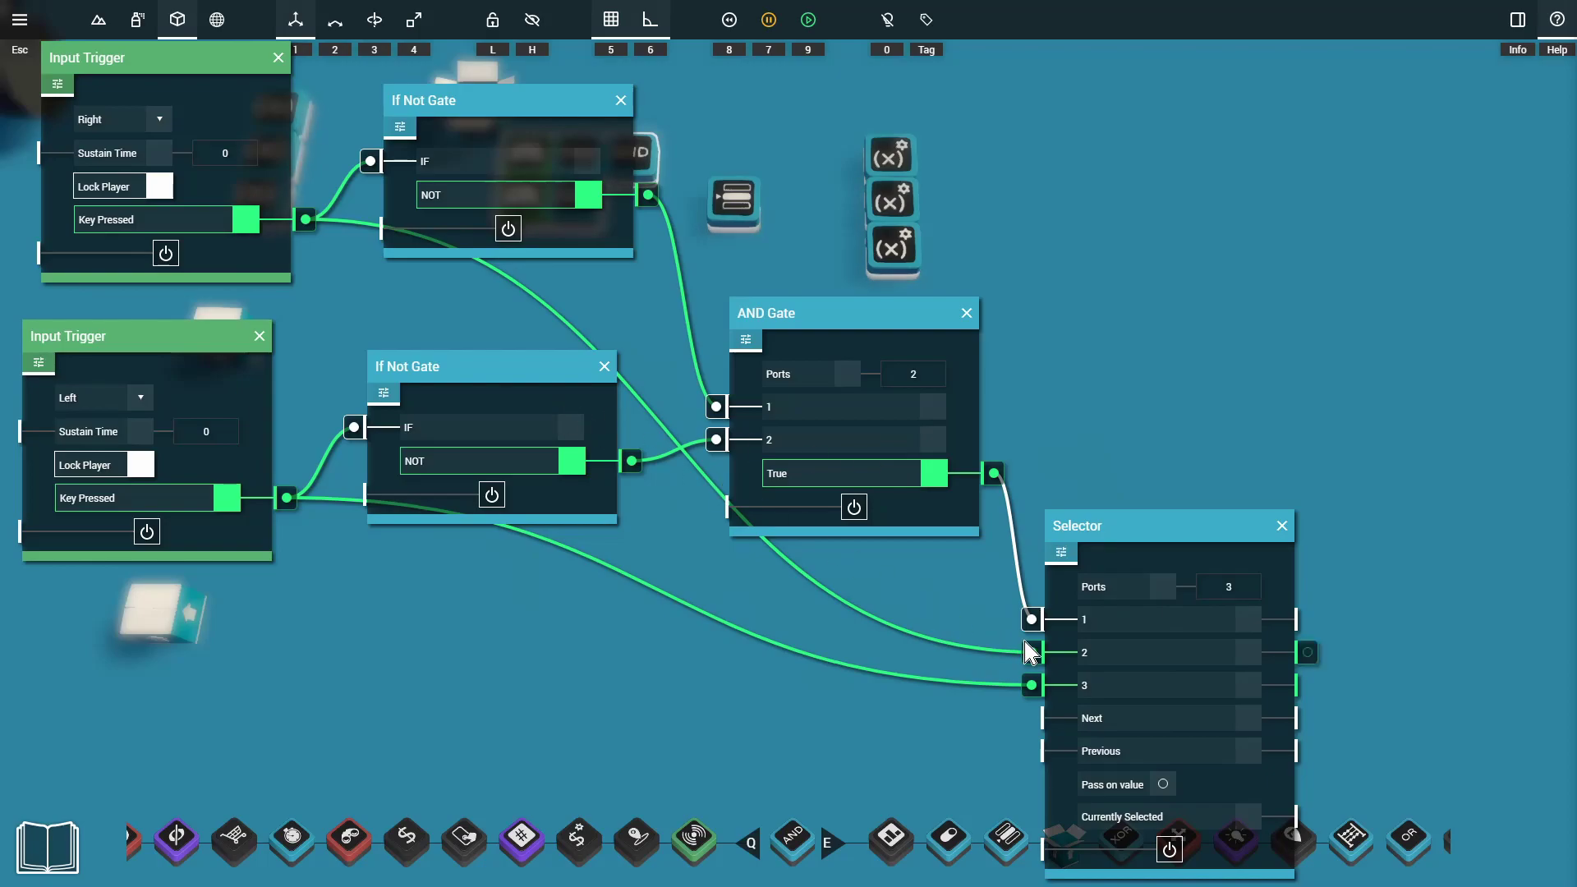
{"action": "key", "text": "Escape"}
Reduce the copied variable modifiers to a single one that sets Rotation to 0, and duplicate it.
{"action": "left_click", "coordinate": [757, 220]}
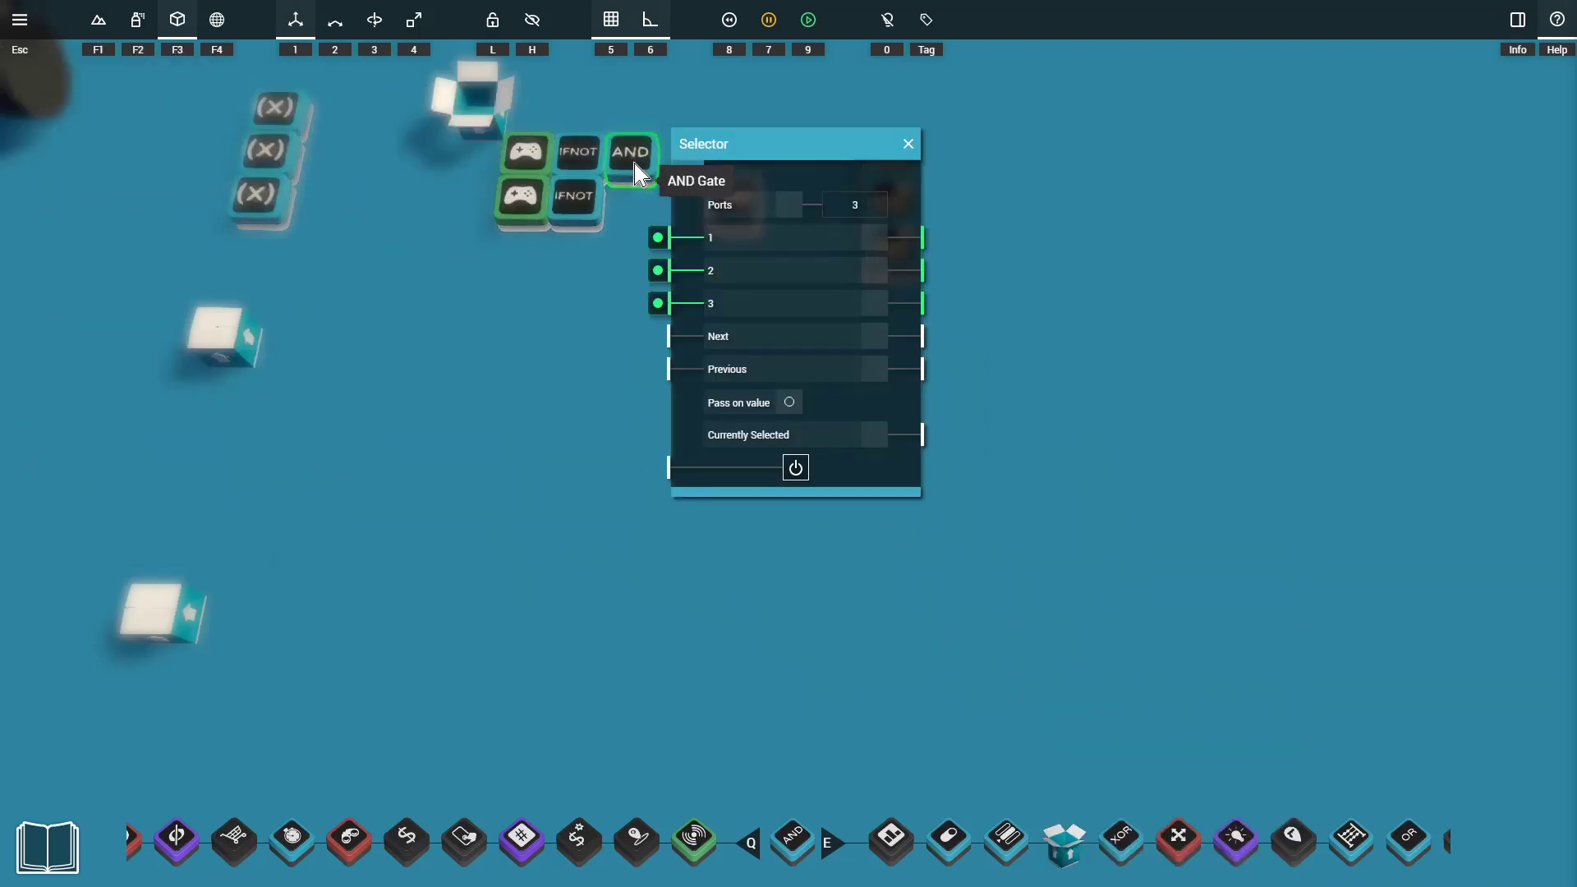
{"action": "left_click", "coordinate": [630, 152]}
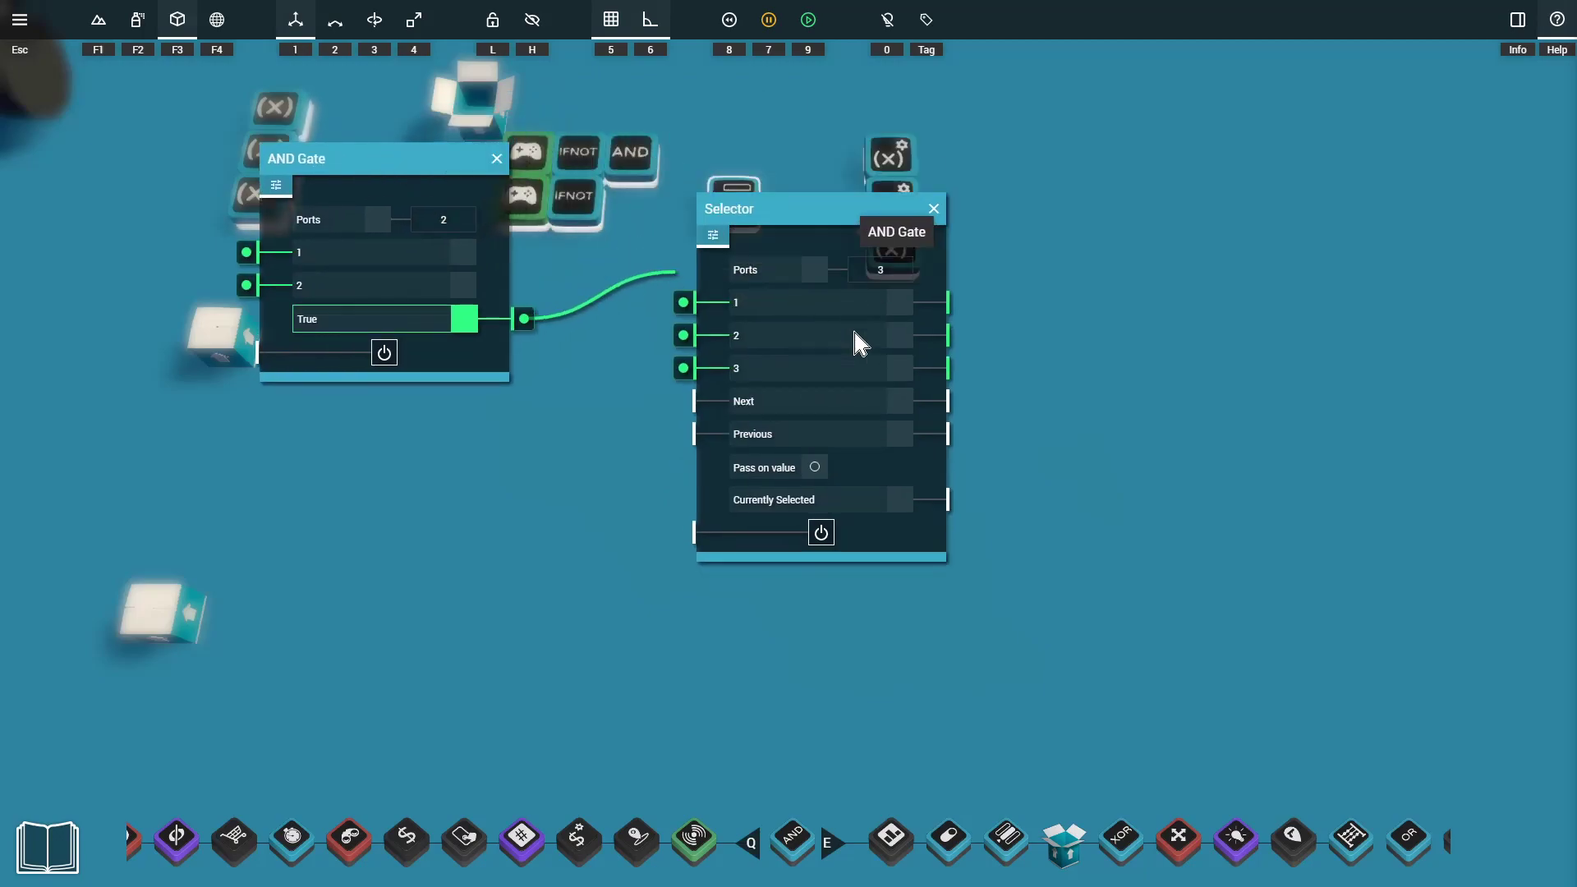
{"action": "left_click_drag", "start_coordinate": [404, 177], "coordinate": [437, 314]}
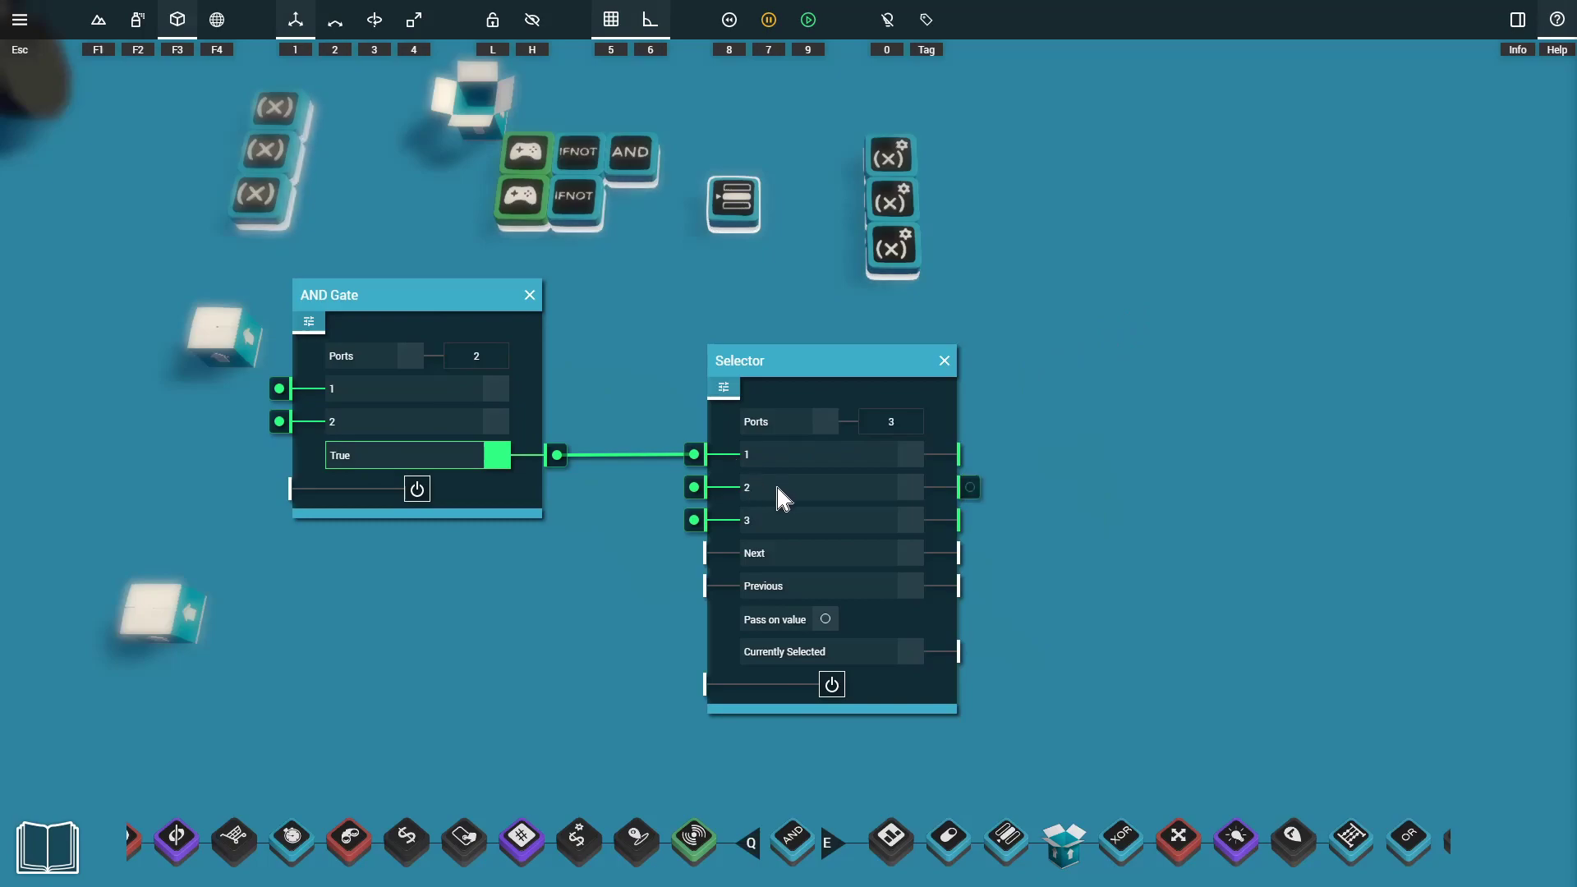
{"action": "left_click", "coordinate": [893, 156]}
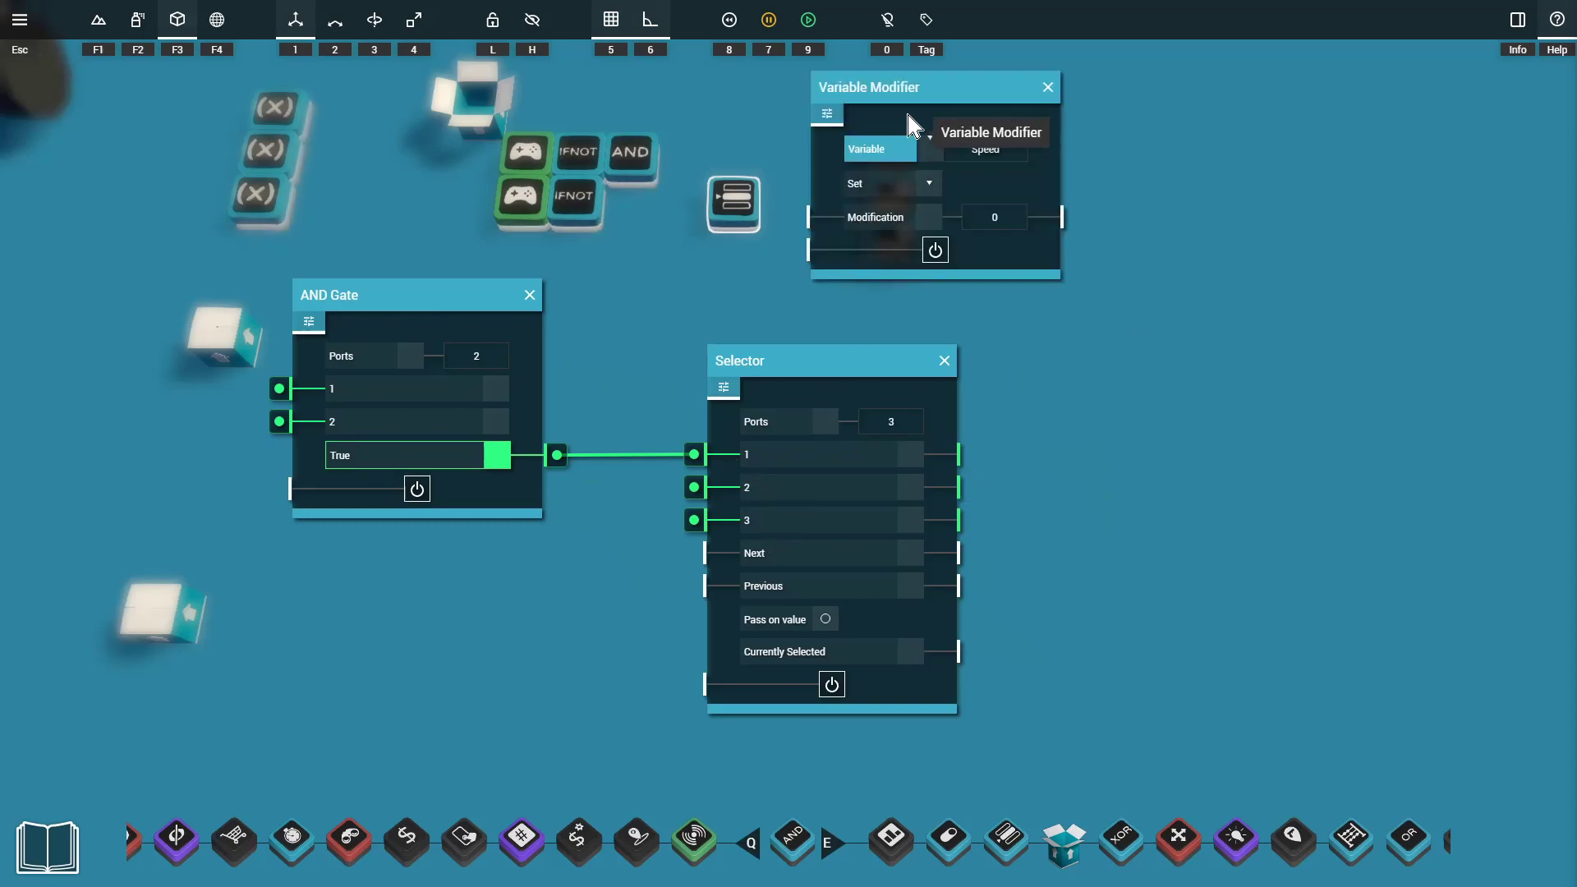
{"action": "left_click", "coordinate": [893, 200]}
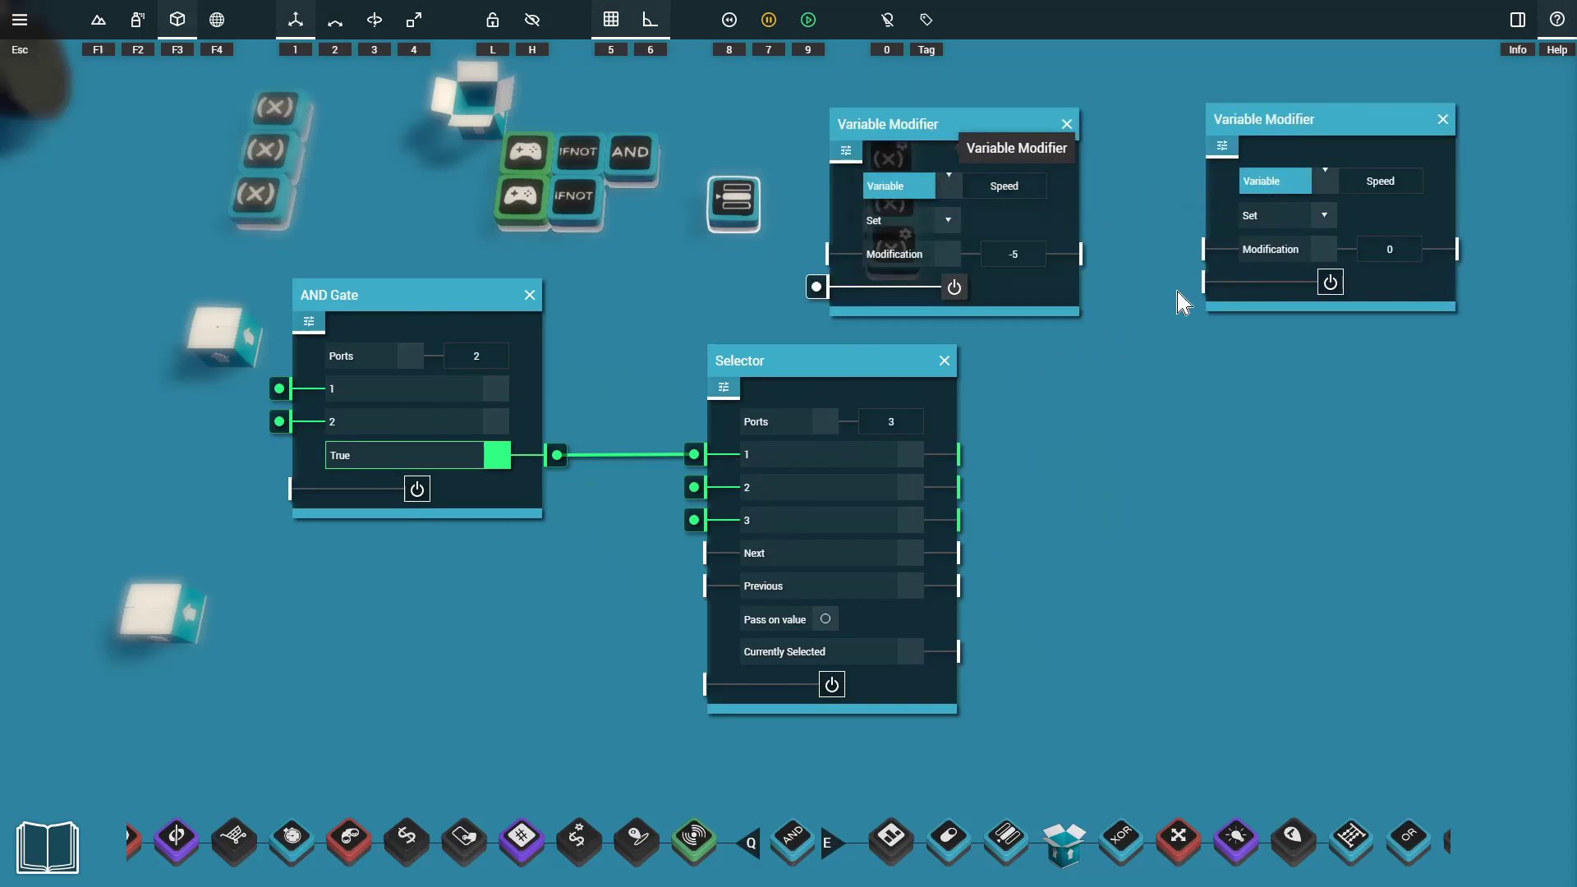
{"action": "left_click", "coordinate": [916, 264]}
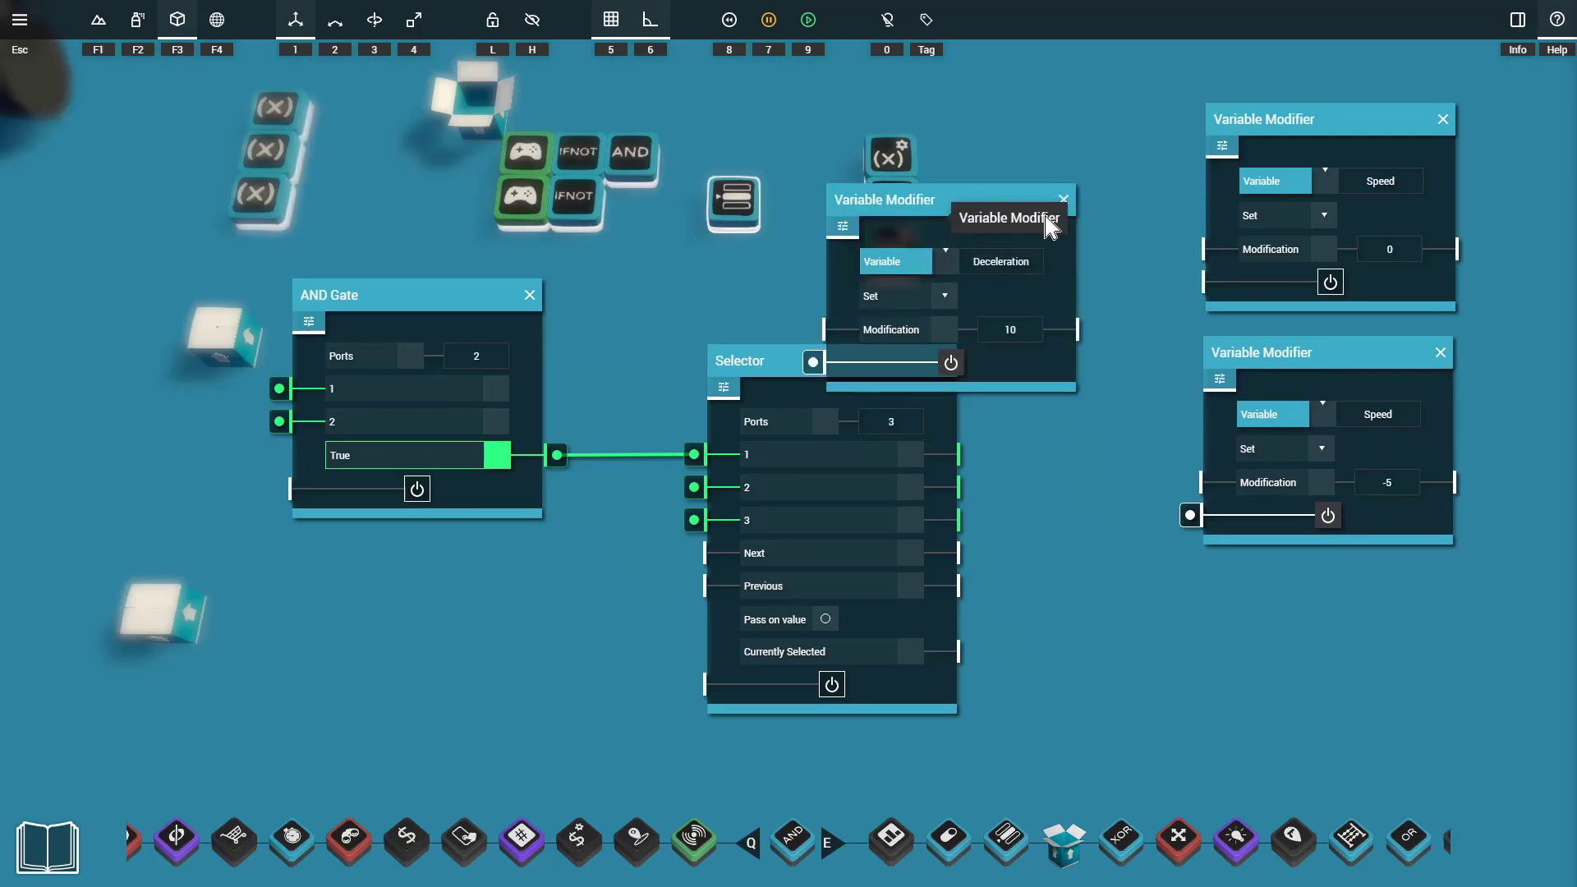
{"action": "left_click", "coordinate": [1066, 212]}
{"action": "left_click", "coordinate": [933, 261]}
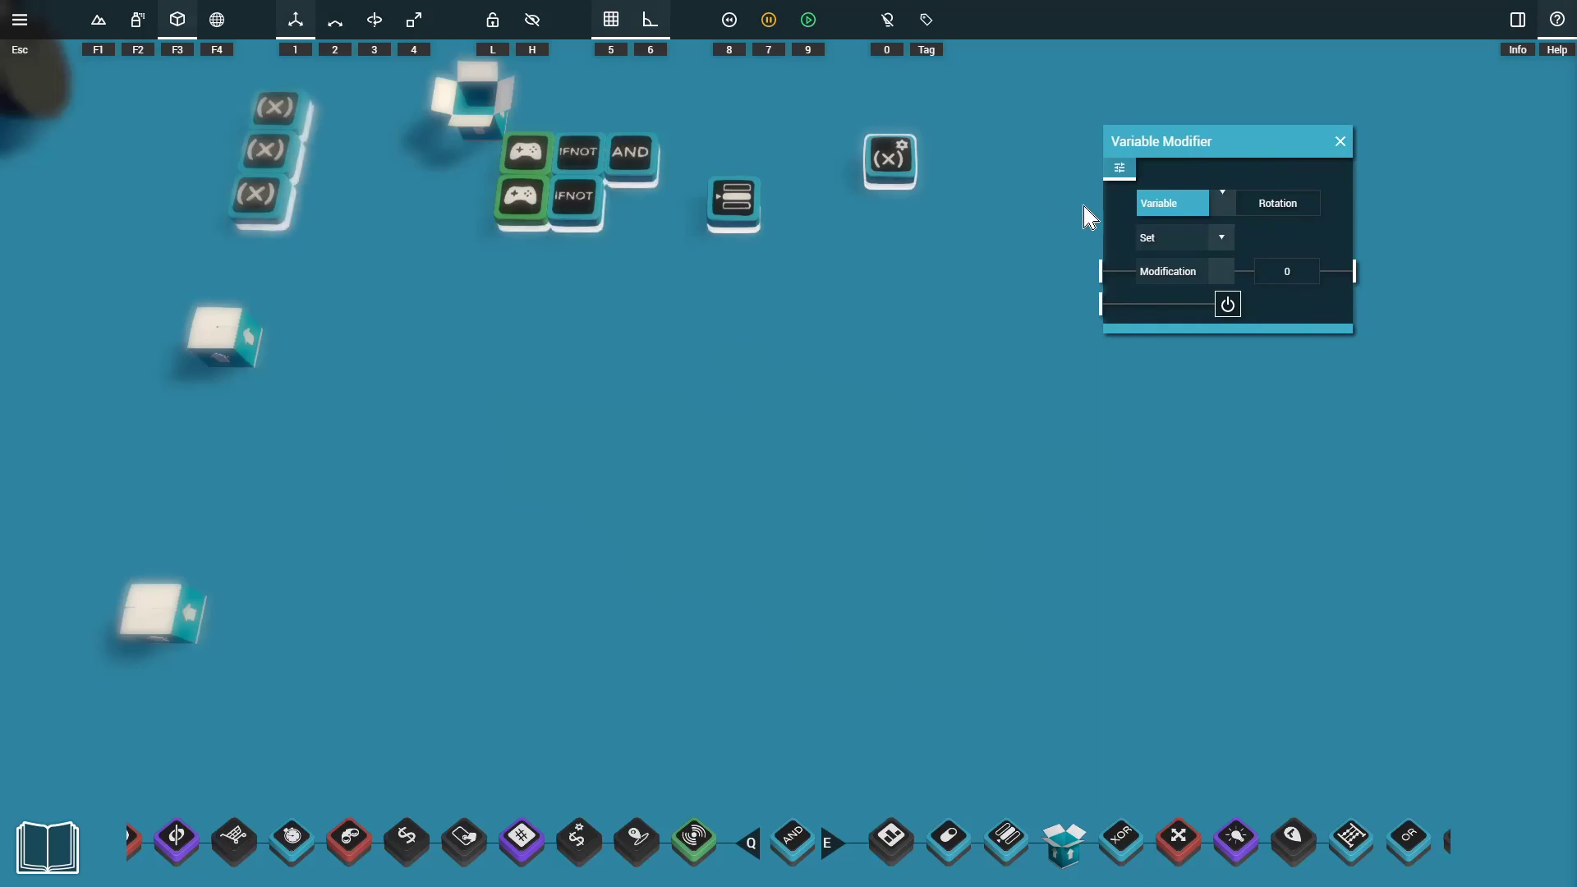
{"action": "left_click", "coordinate": [1043, 204]}
{"action": "left_click_drag", "start_coordinate": [898, 161], "coordinate": [900, 205], "text": "shift"}
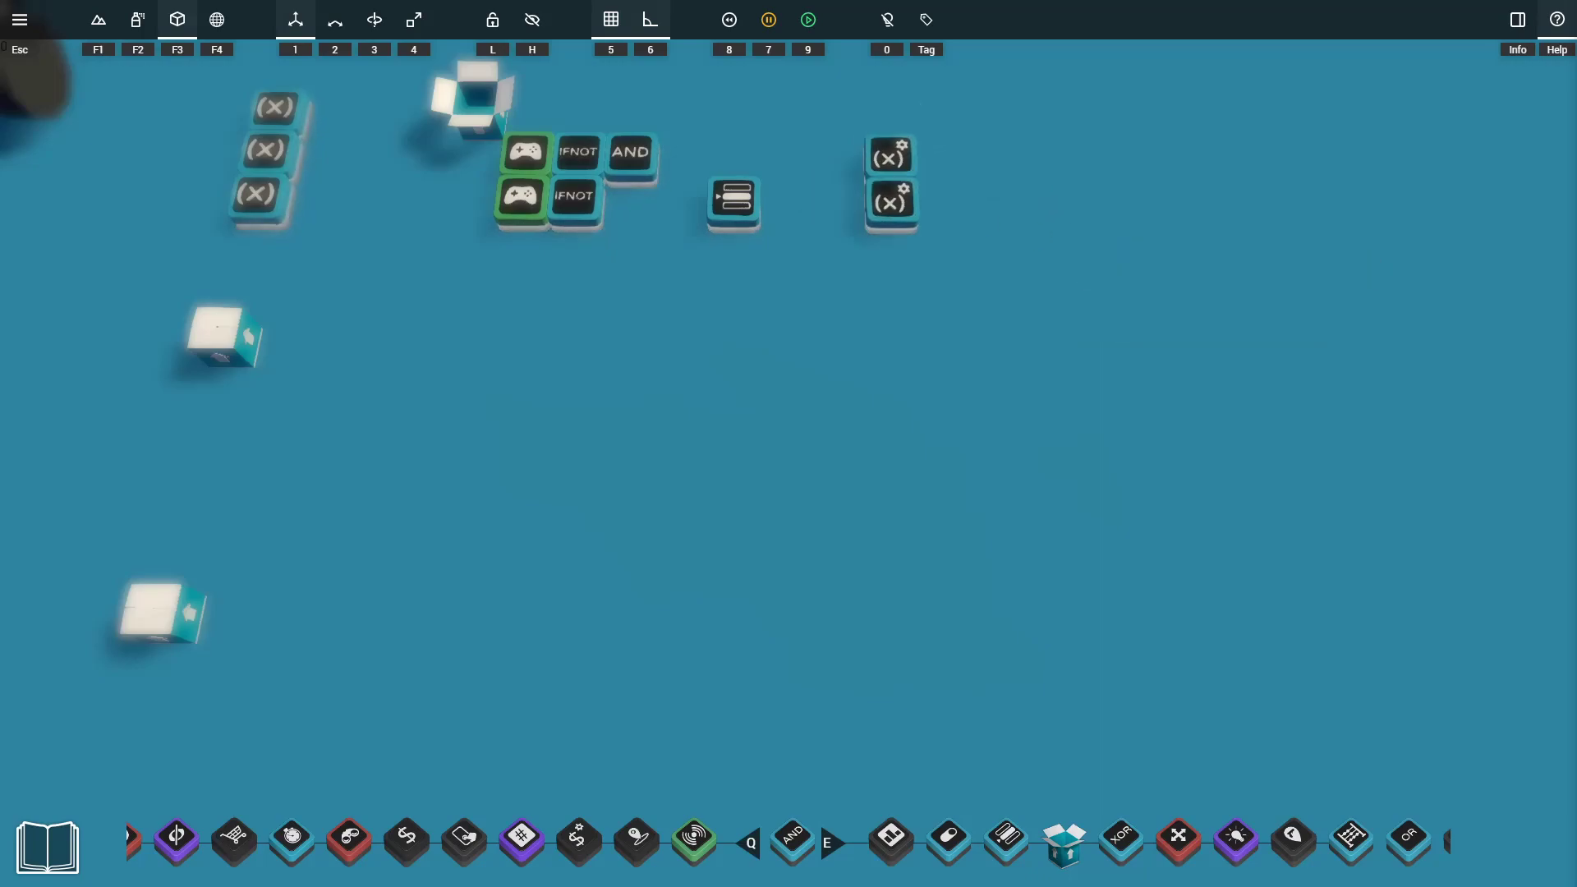
Connect the Selector's port 1 output to the power input of the first Rotation modifier.
{"action": "left_click", "coordinate": [752, 185]}
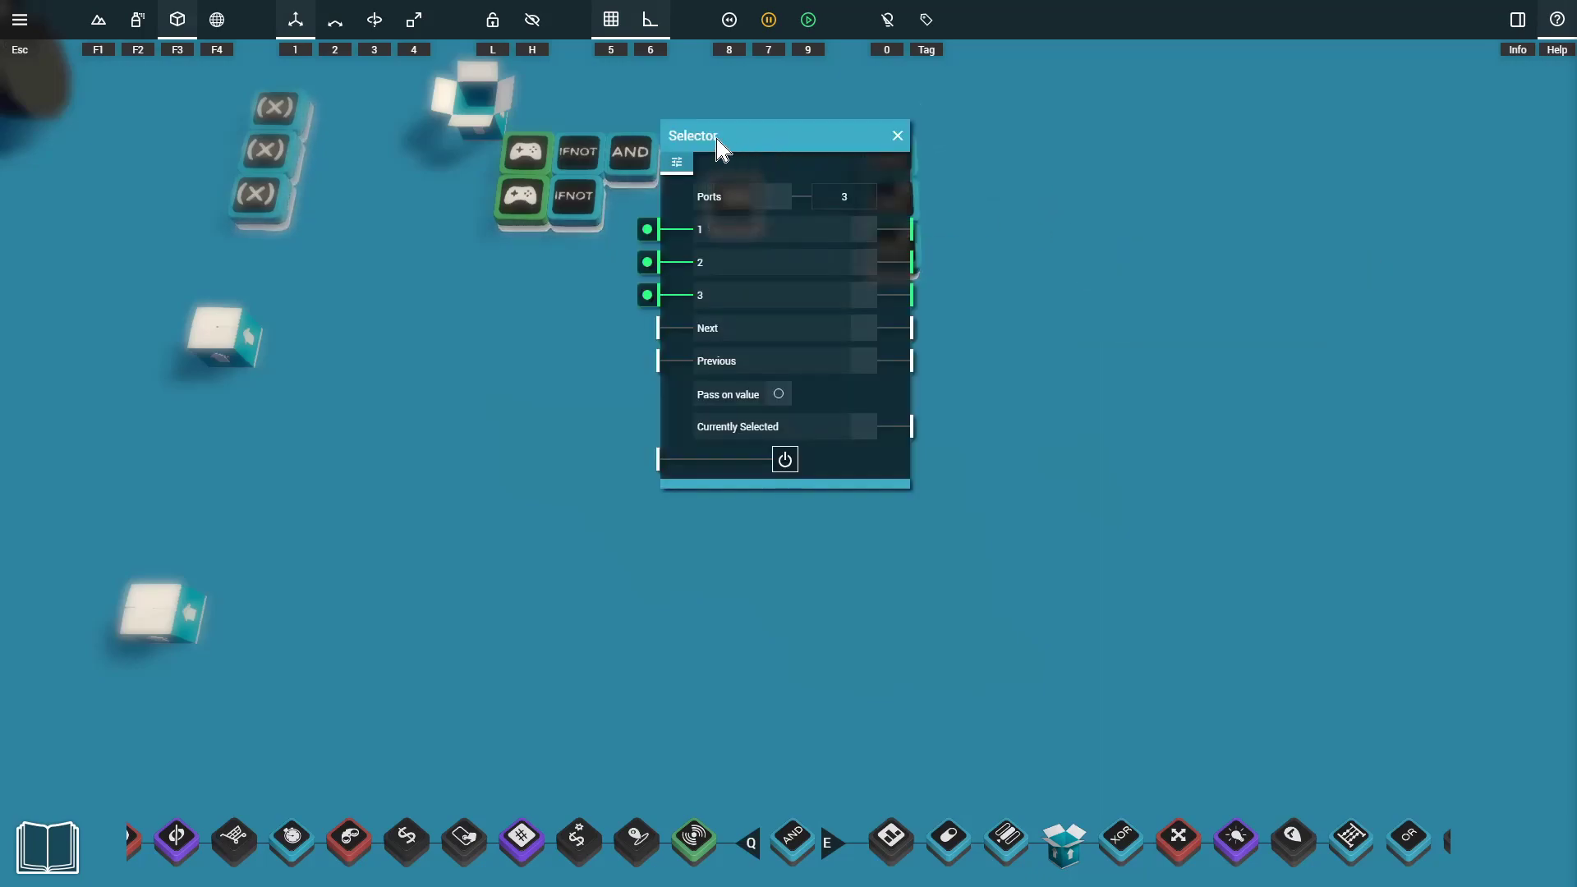
{"action": "left_click", "coordinate": [889, 156]}
{"action": "left_click_drag", "start_coordinate": [695, 228], "coordinate": [782, 235]}
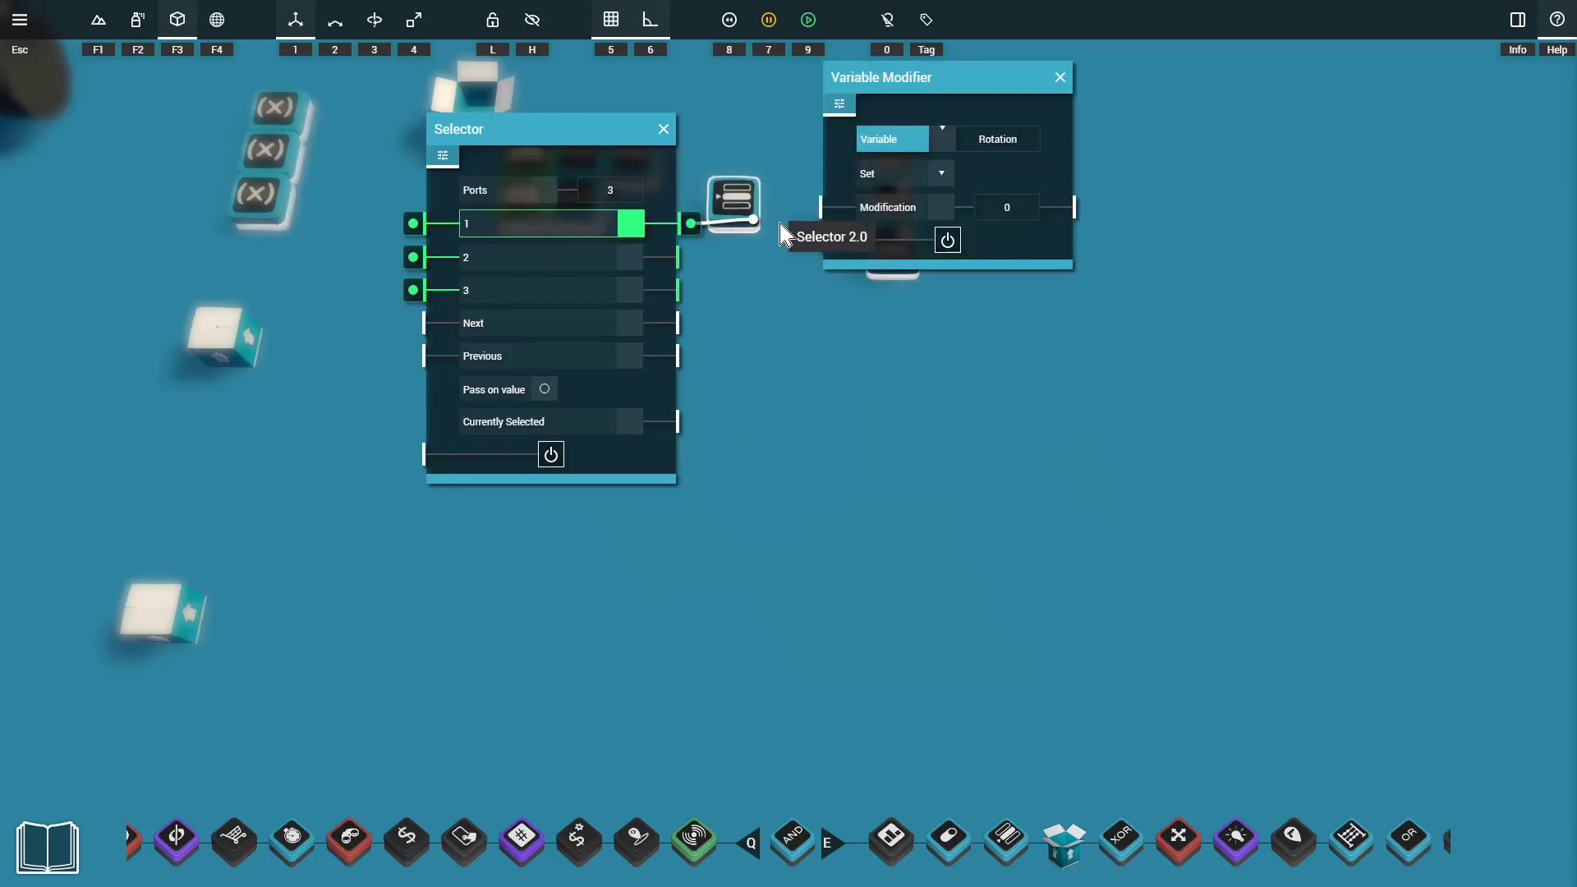
{"action": "left_click_drag", "start_coordinate": [954, 82], "coordinate": [1235, 75]}
Set the second Rotation modifier's value to 100 and power it from the Selector's port 2 output.
{"action": "left_click", "coordinate": [890, 184]}
{"action": "left_click_drag", "start_coordinate": [912, 132], "coordinate": [1187, 303]}
{"action": "left_click", "coordinate": [1286, 431]}
{"action": "type", "text": "100"}
{"action": "left_click_drag", "start_coordinate": [690, 260], "coordinate": [1085, 460]}
Set the third Rotation modifier's value to -100 and power it from the Selector's port 3 output.
{"action": "left_click", "coordinate": [912, 259]}
{"action": "left_click_drag", "start_coordinate": [929, 210], "coordinate": [1222, 554]}
{"action": "left_click", "coordinate": [1306, 665]}
{"action": "type", "text": "-100"}
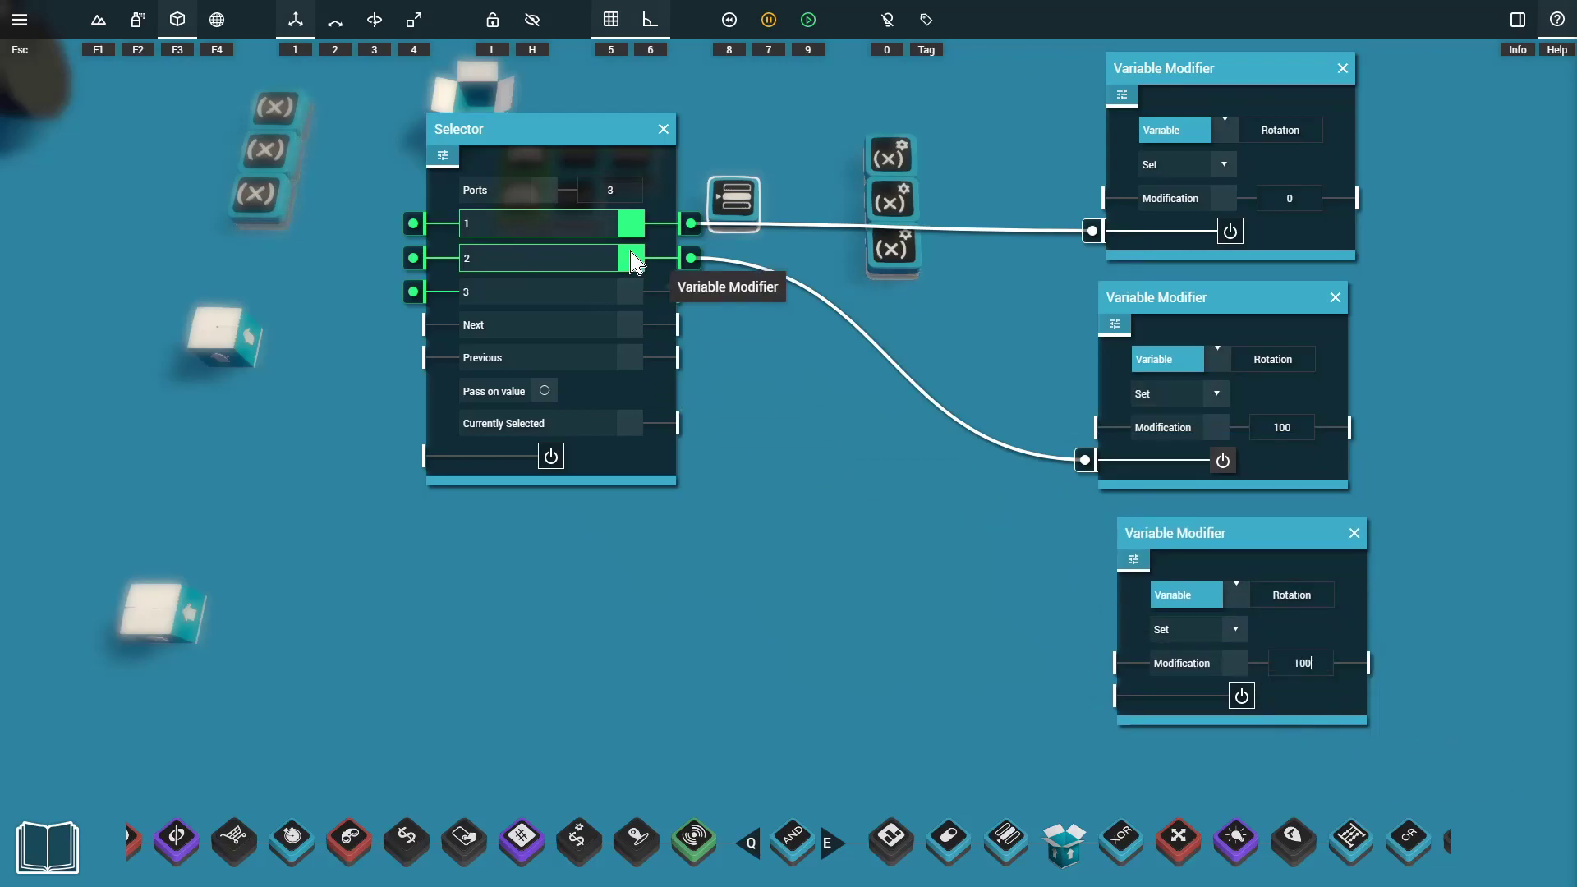
{"action": "left_click_drag", "start_coordinate": [691, 292], "coordinate": [1130, 698]}
{"action": "left_click_drag", "start_coordinate": [1126, 689], "coordinate": [1104, 696]}
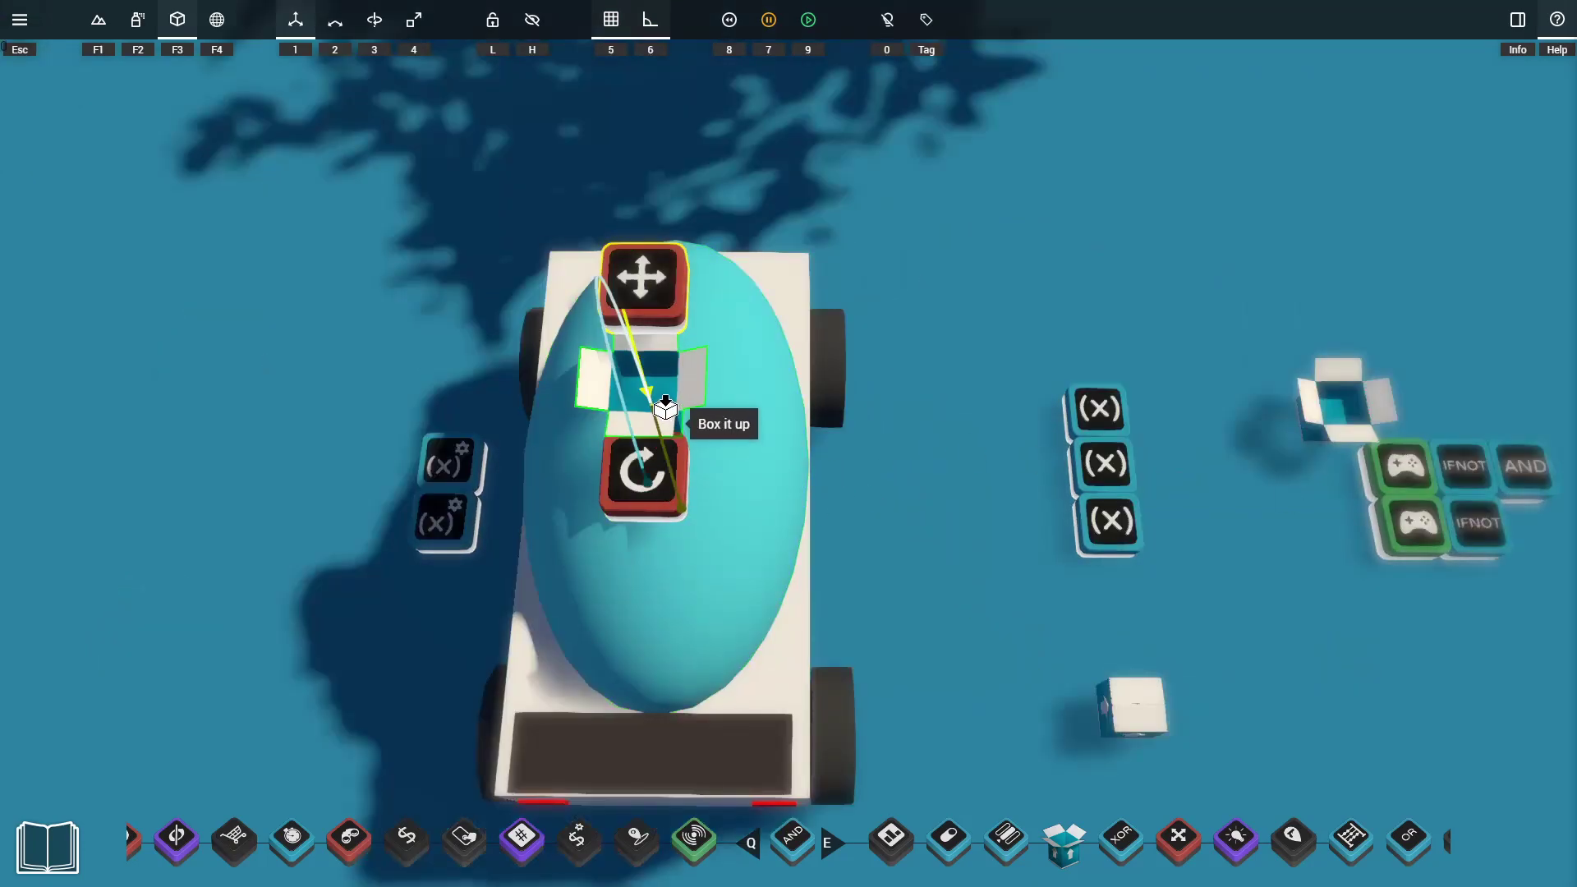
Test how the Rotator turns the car and stop the simulation.
{"action": "left_click_drag", "start_coordinate": [727, 515], "coordinate": [805, 538]}
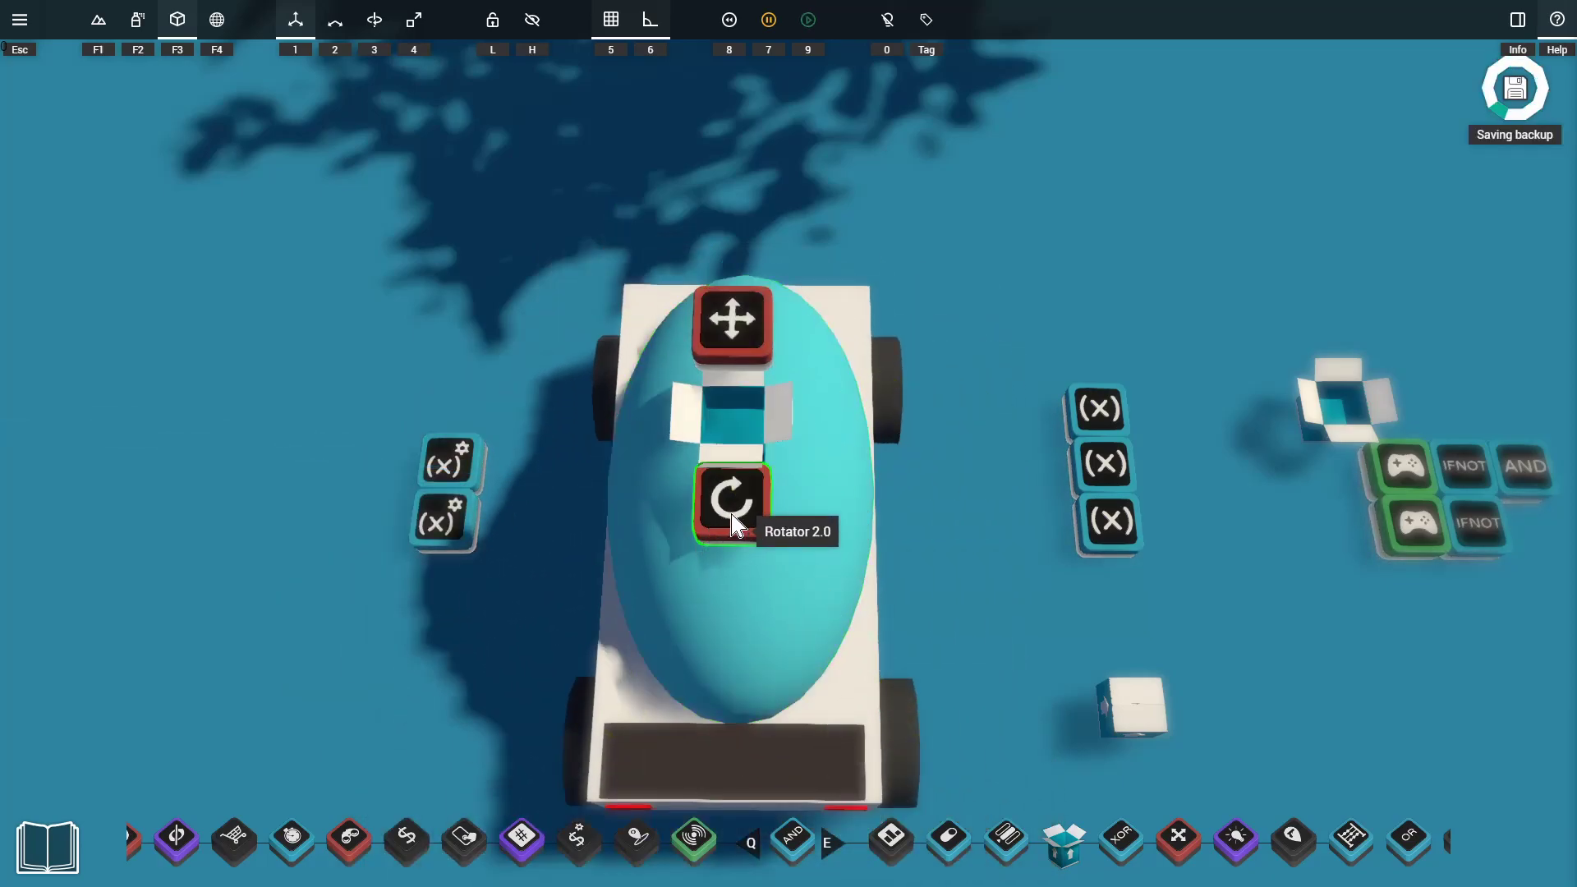
{"action": "left_click_drag", "start_coordinate": [798, 503], "coordinate": [1073, 313]}
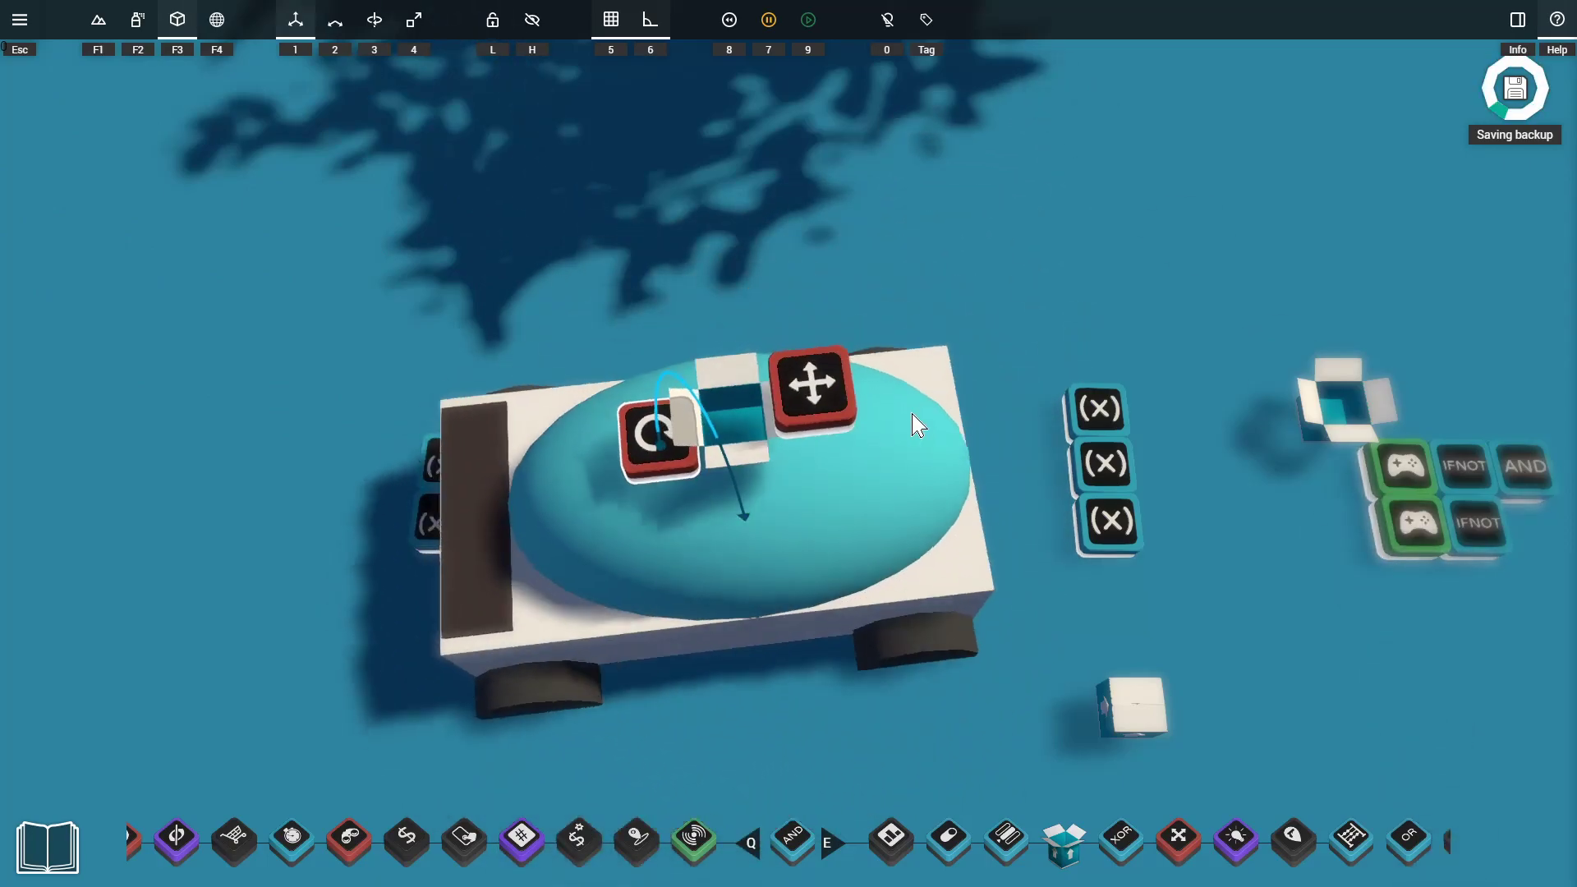
{"action": "key", "text": "7"}
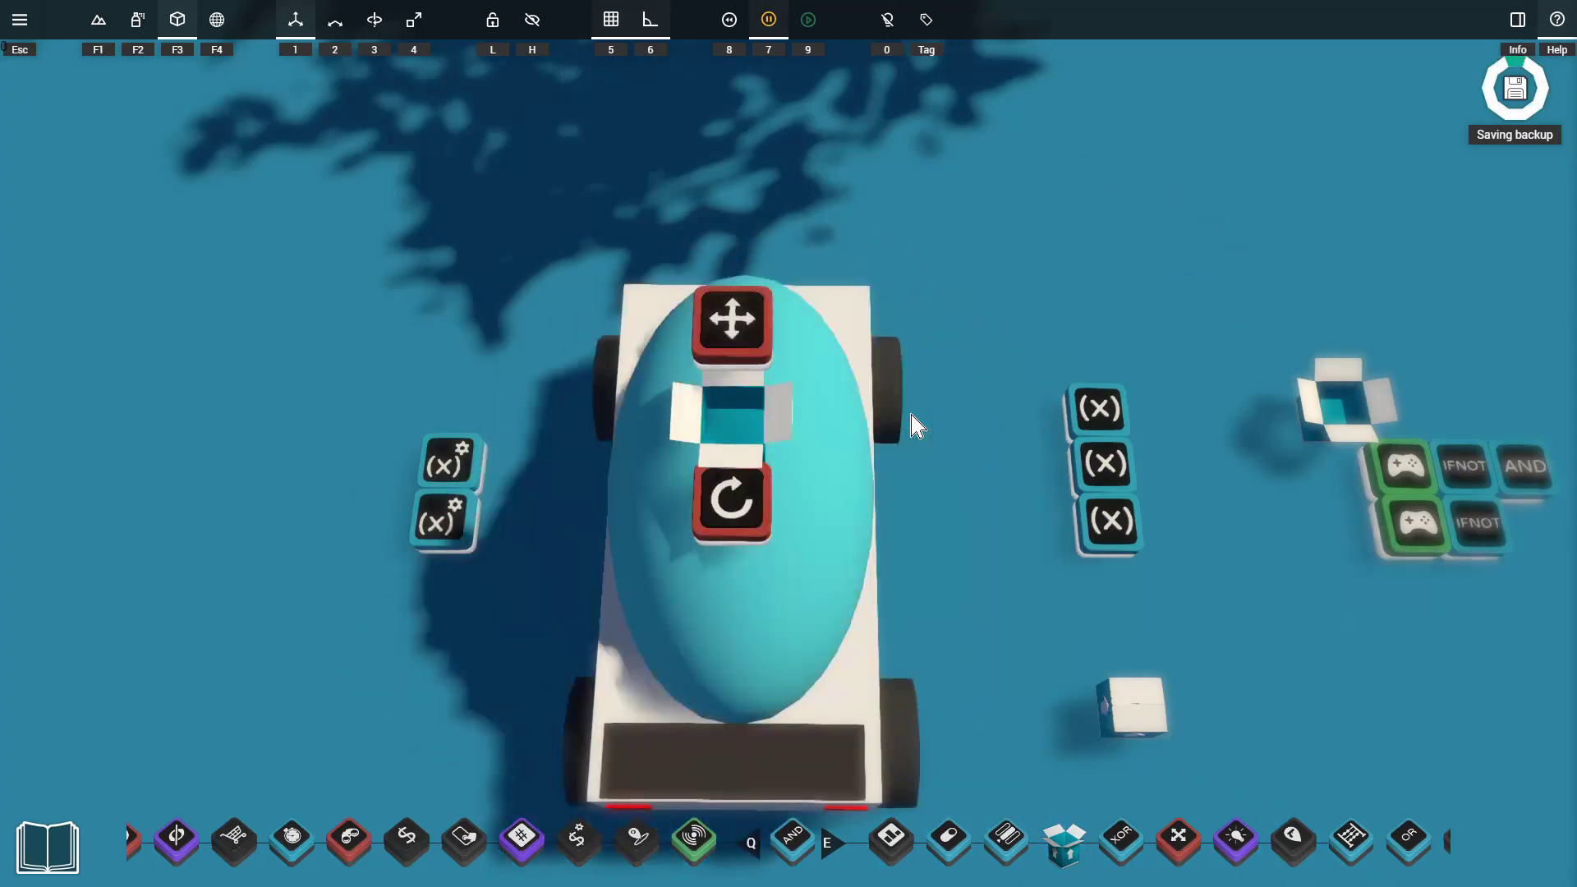
Duplicate the lower Variable Modifier beside the car directly beneath it and set the copy to get the Rotation variable.
{"action": "left_click", "coordinate": [741, 521]}
{"action": "left_click_drag", "start_coordinate": [778, 447], "coordinate": [999, 123]}
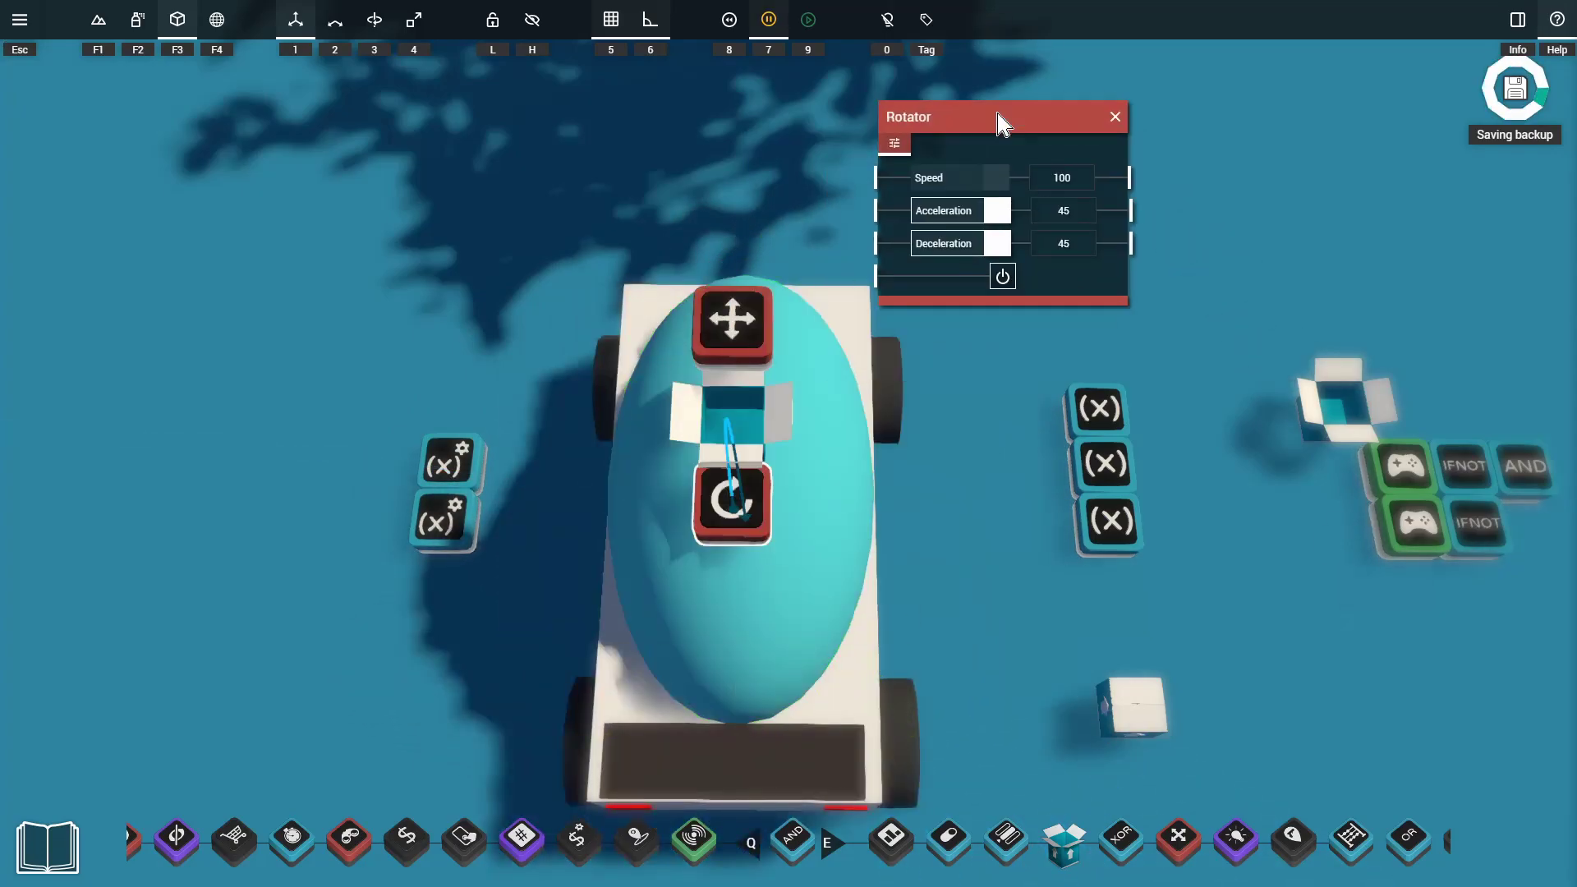
{"action": "left_click_drag", "start_coordinate": [443, 535], "coordinate": [436, 594], "text": "shift"}
{"action": "left_click", "coordinate": [444, 579]}
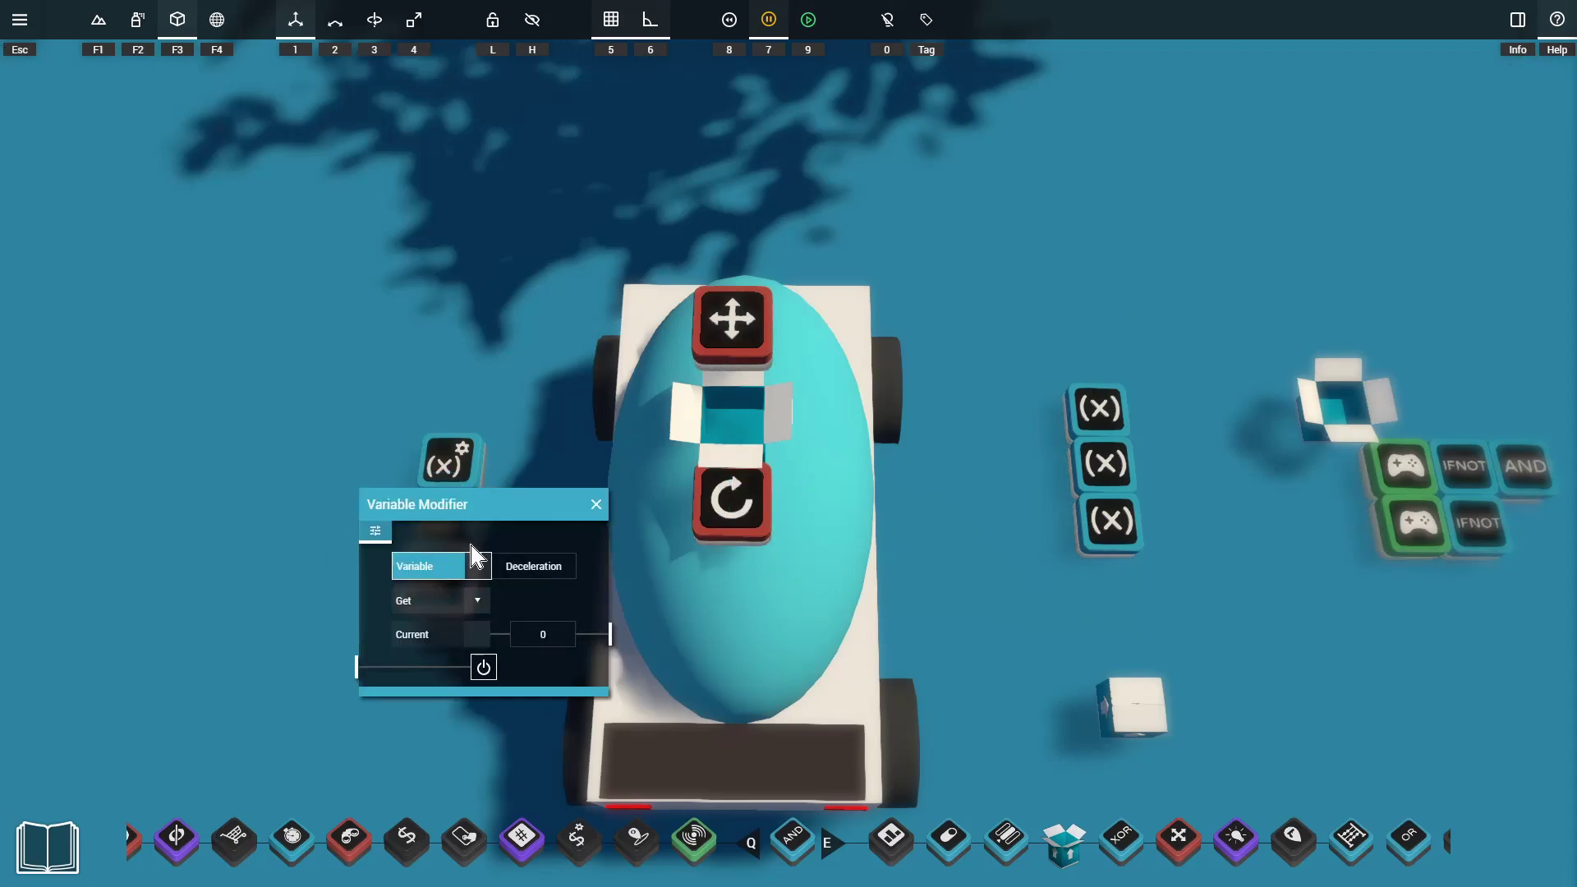
{"action": "left_click_drag", "start_coordinate": [517, 529], "coordinate": [418, 257]}
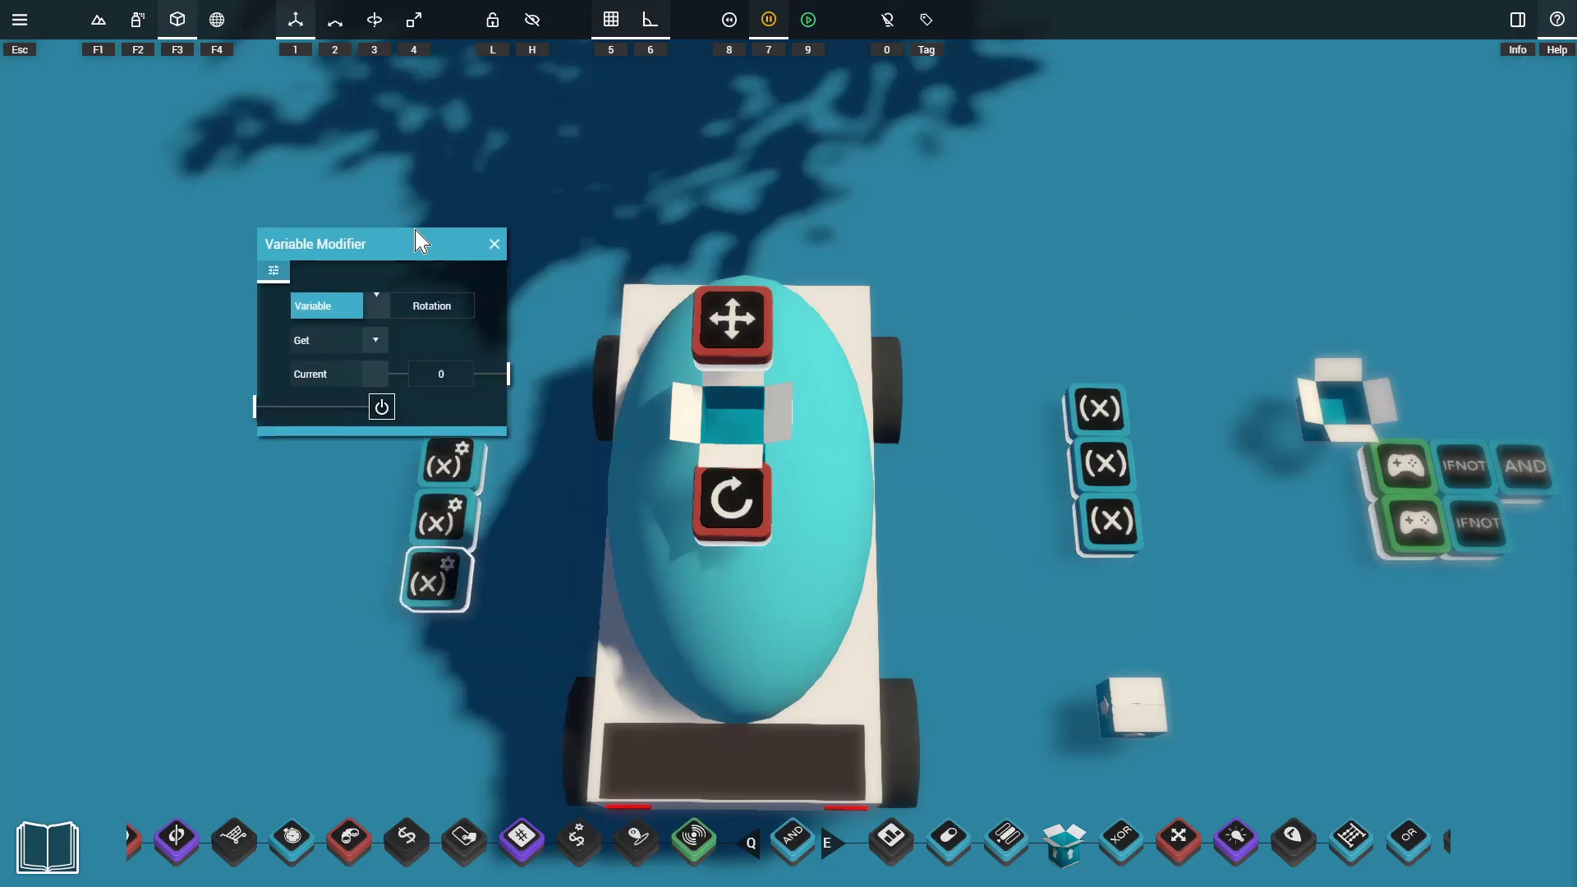
Connect the Rotation modifier's Current output to the Rotator's Speed input.
{"action": "left_click", "coordinate": [731, 498]}
{"action": "left_click_drag", "start_coordinate": [742, 447], "coordinate": [1037, 182]}
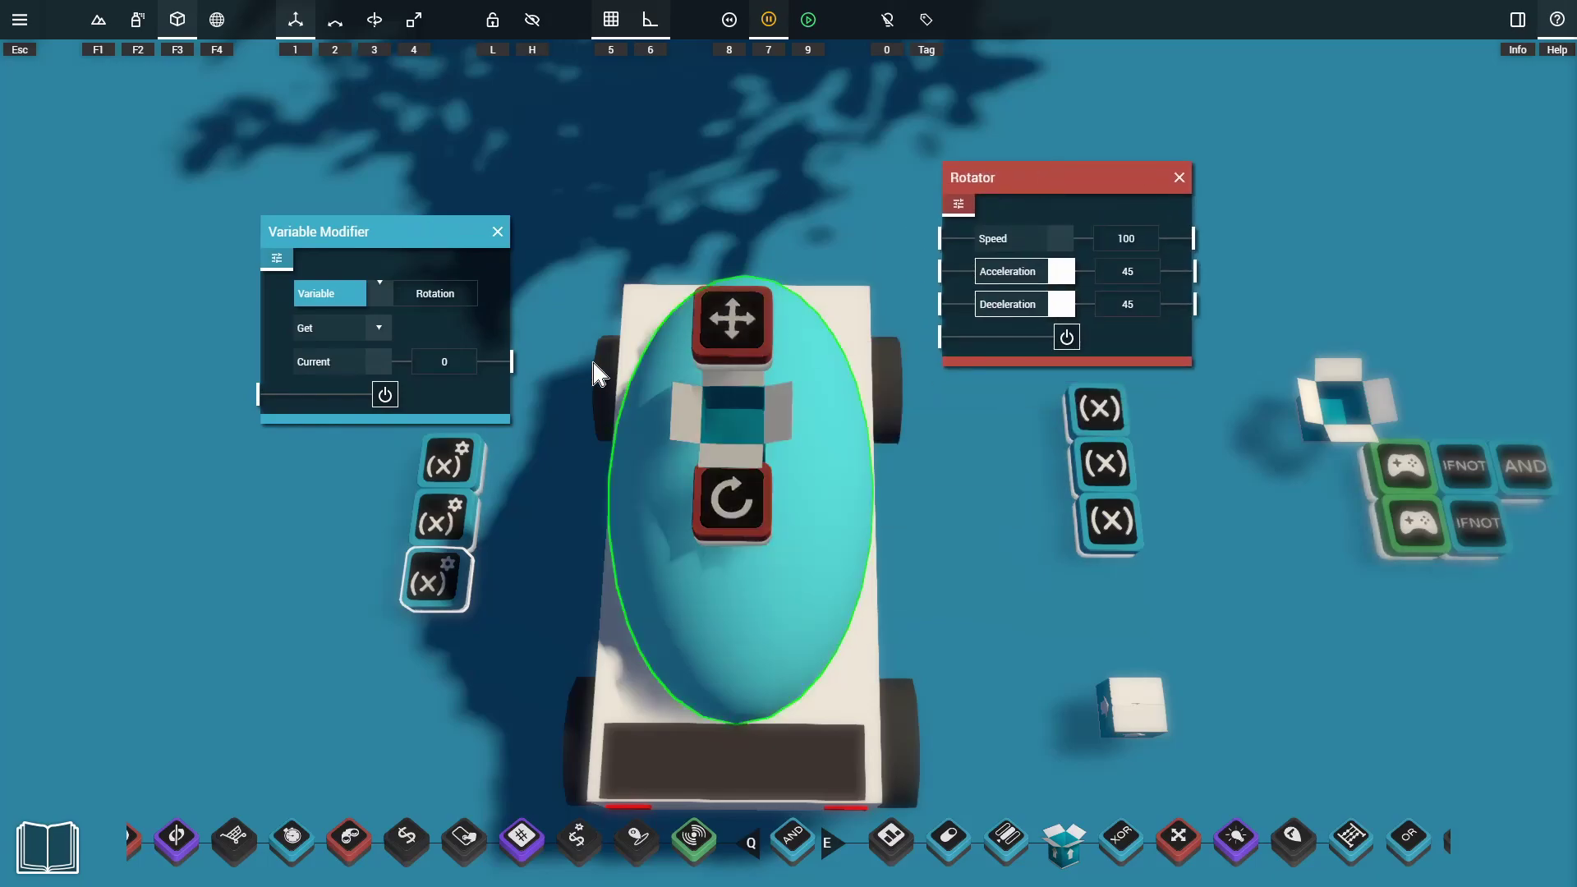
{"action": "left_click_drag", "start_coordinate": [930, 241], "coordinate": [928, 239]}
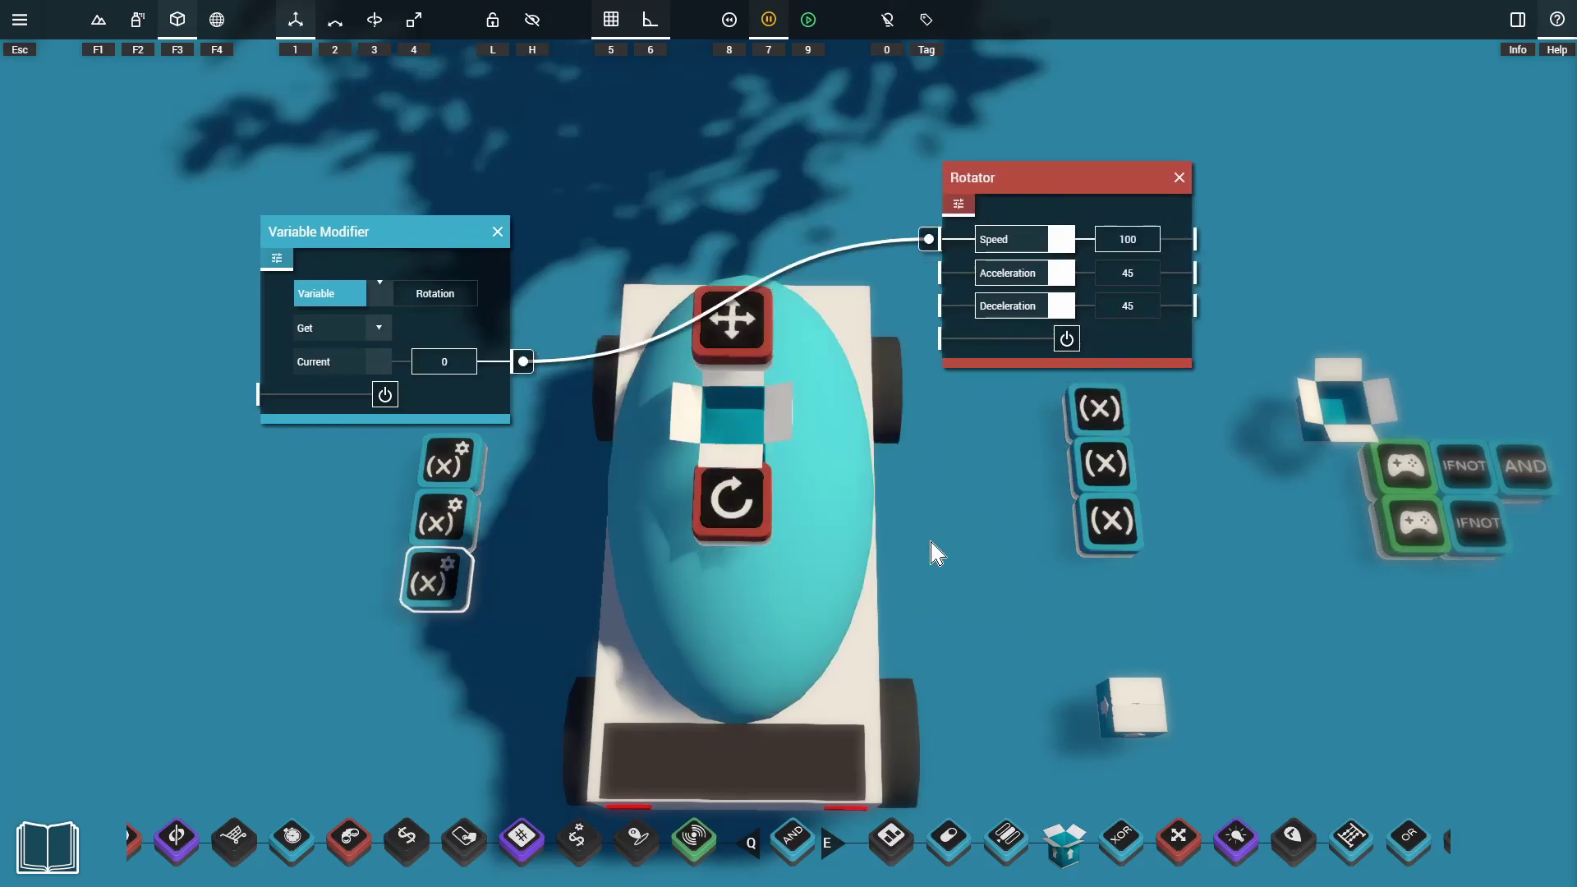
{"action": "left_click", "coordinate": [932, 542]}
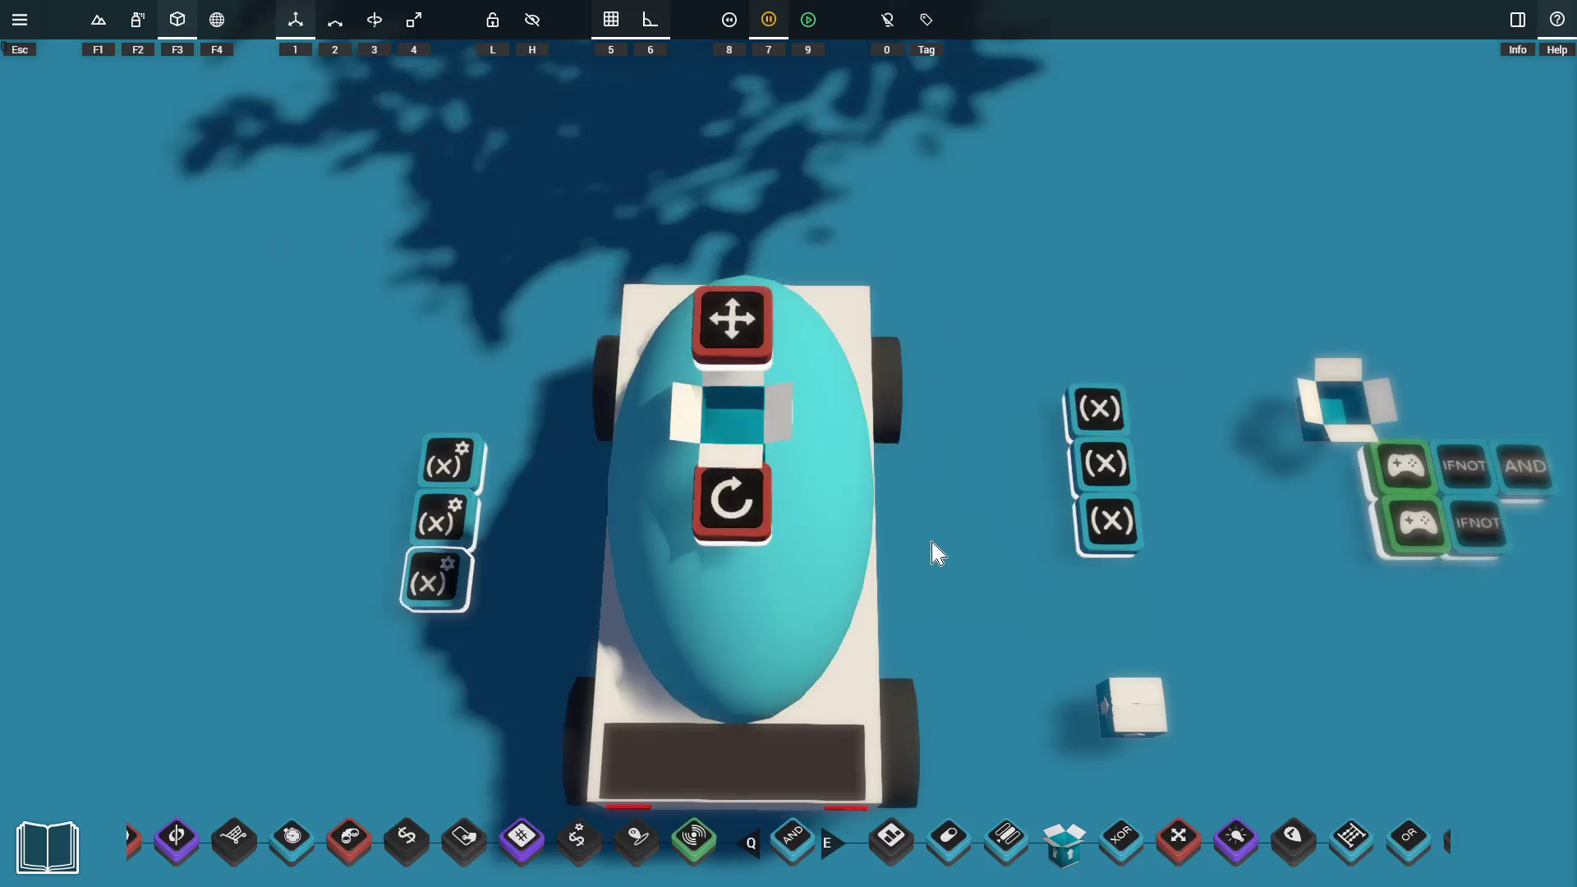
Playtest the car by driving forward and steering left, and leave the playtest.
{"action": "key", "text": "9"}
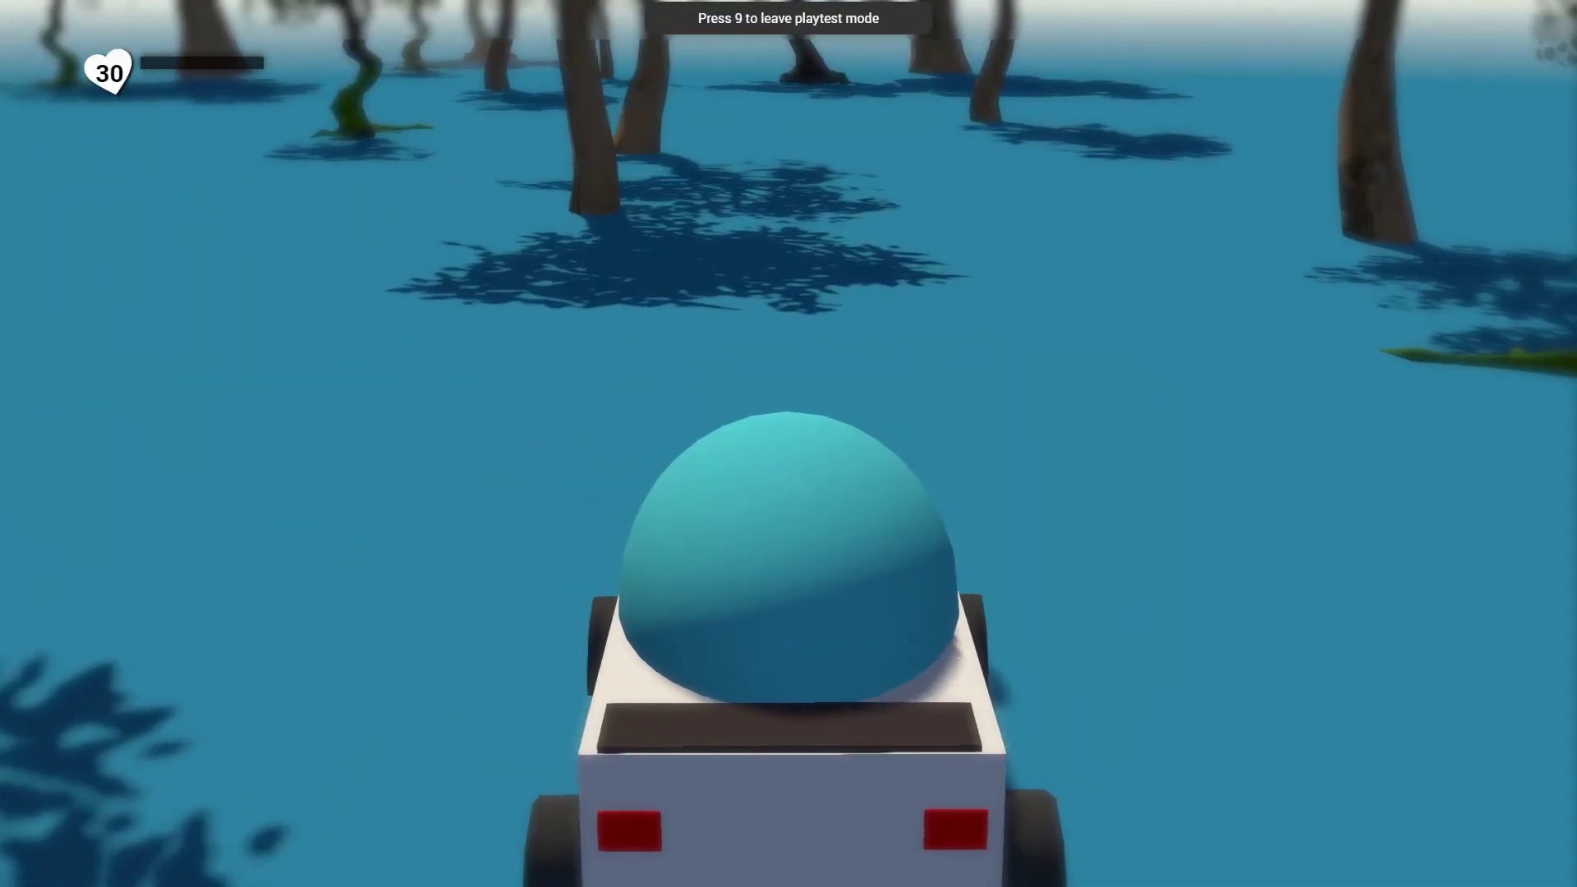
{"action": "key", "text": "w"}
{"action": "key", "text": "a"}
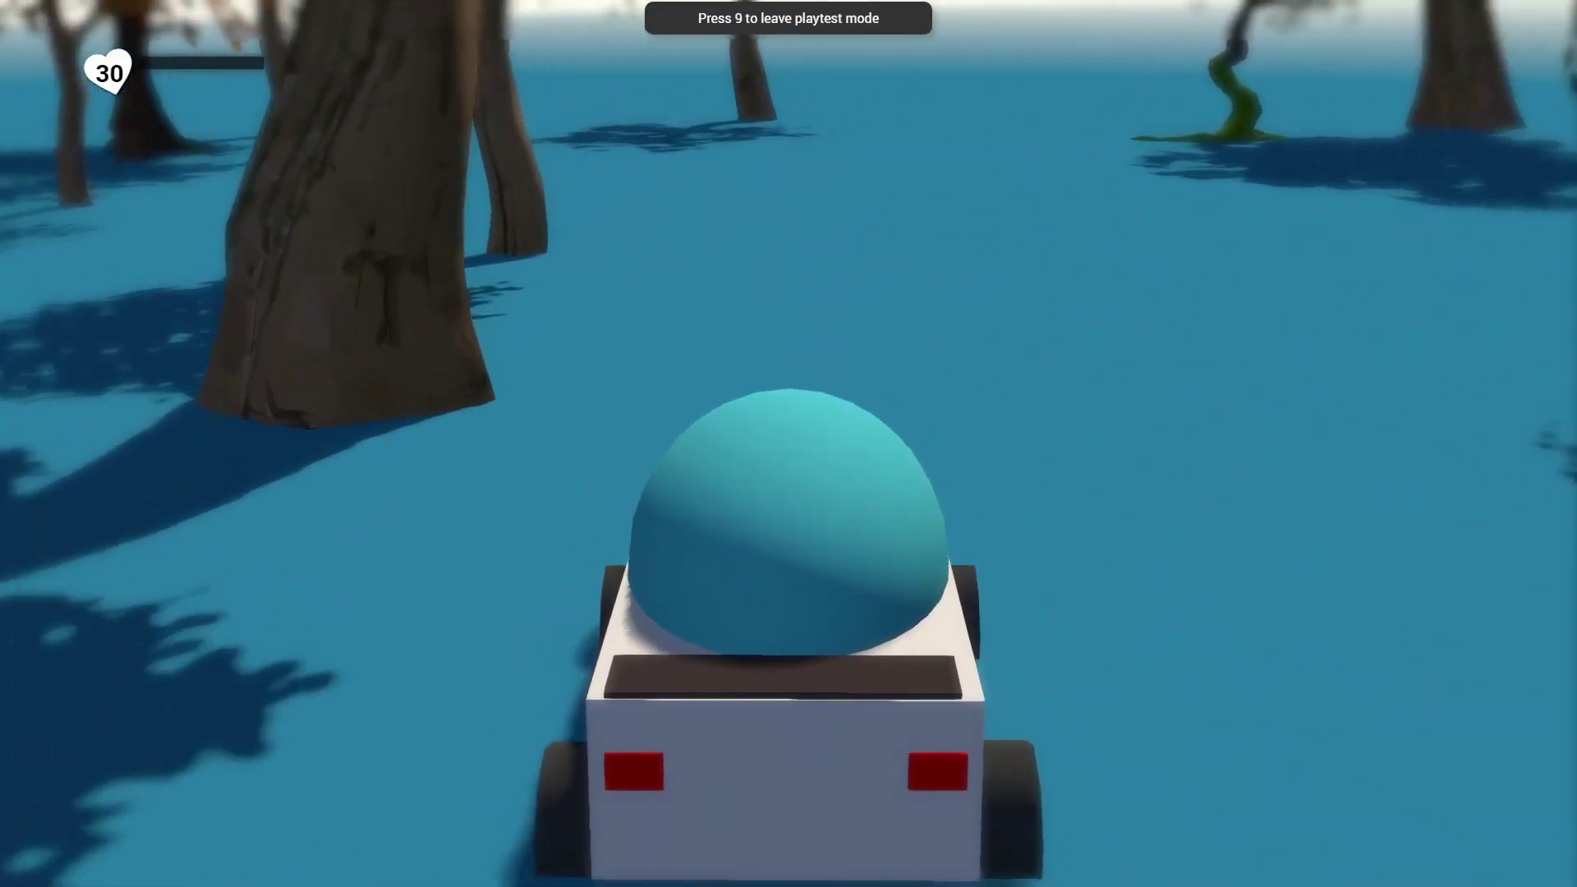
{"action": "key", "text": "w"}
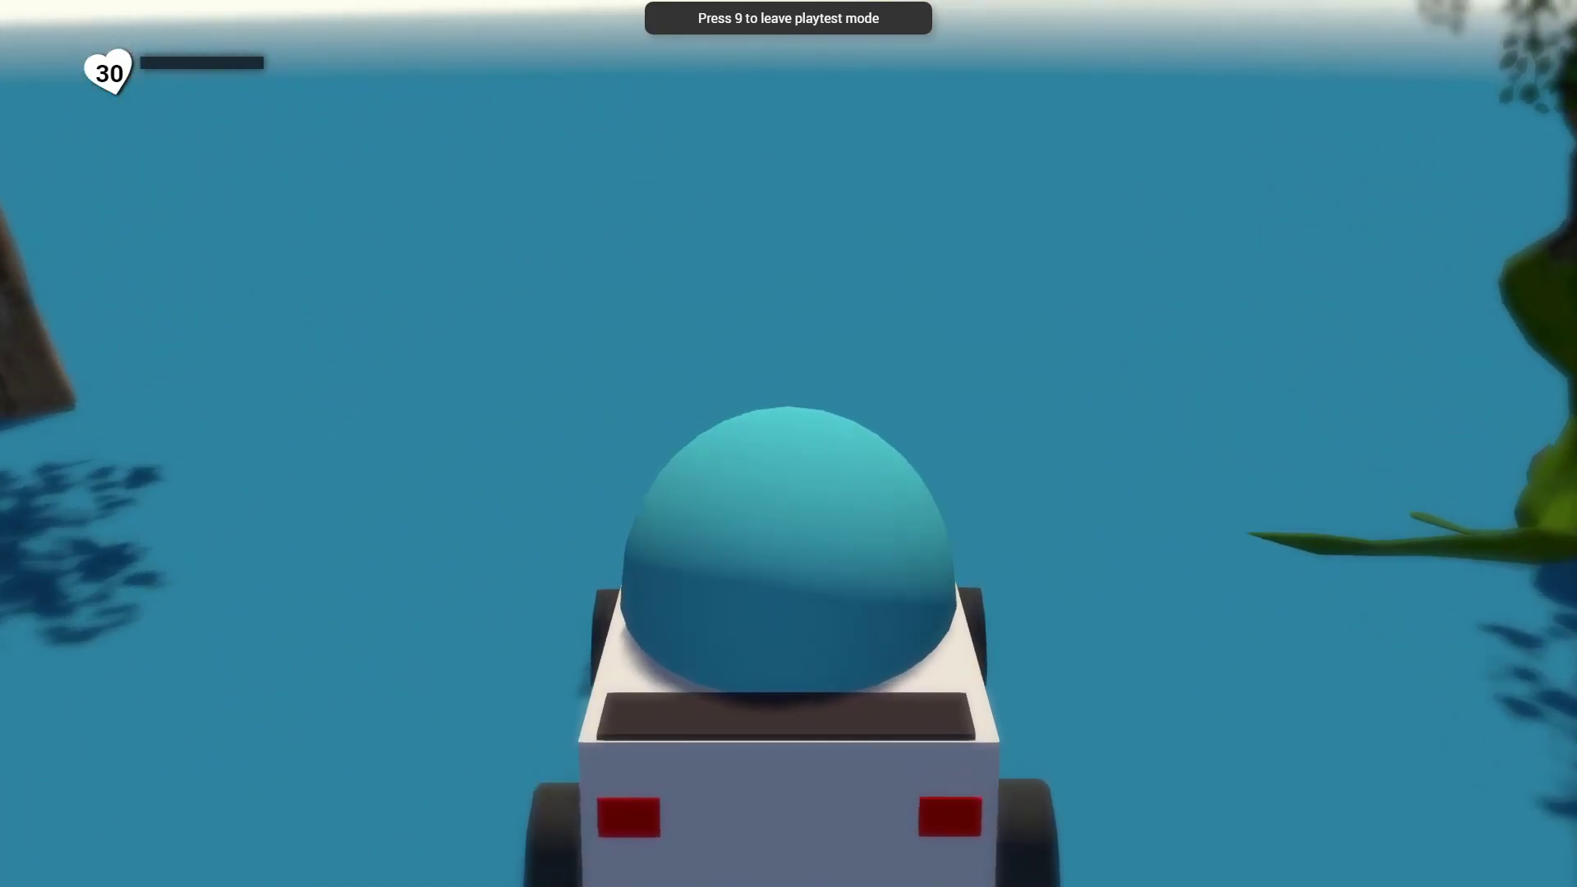
{"action": "key", "text": "9"}
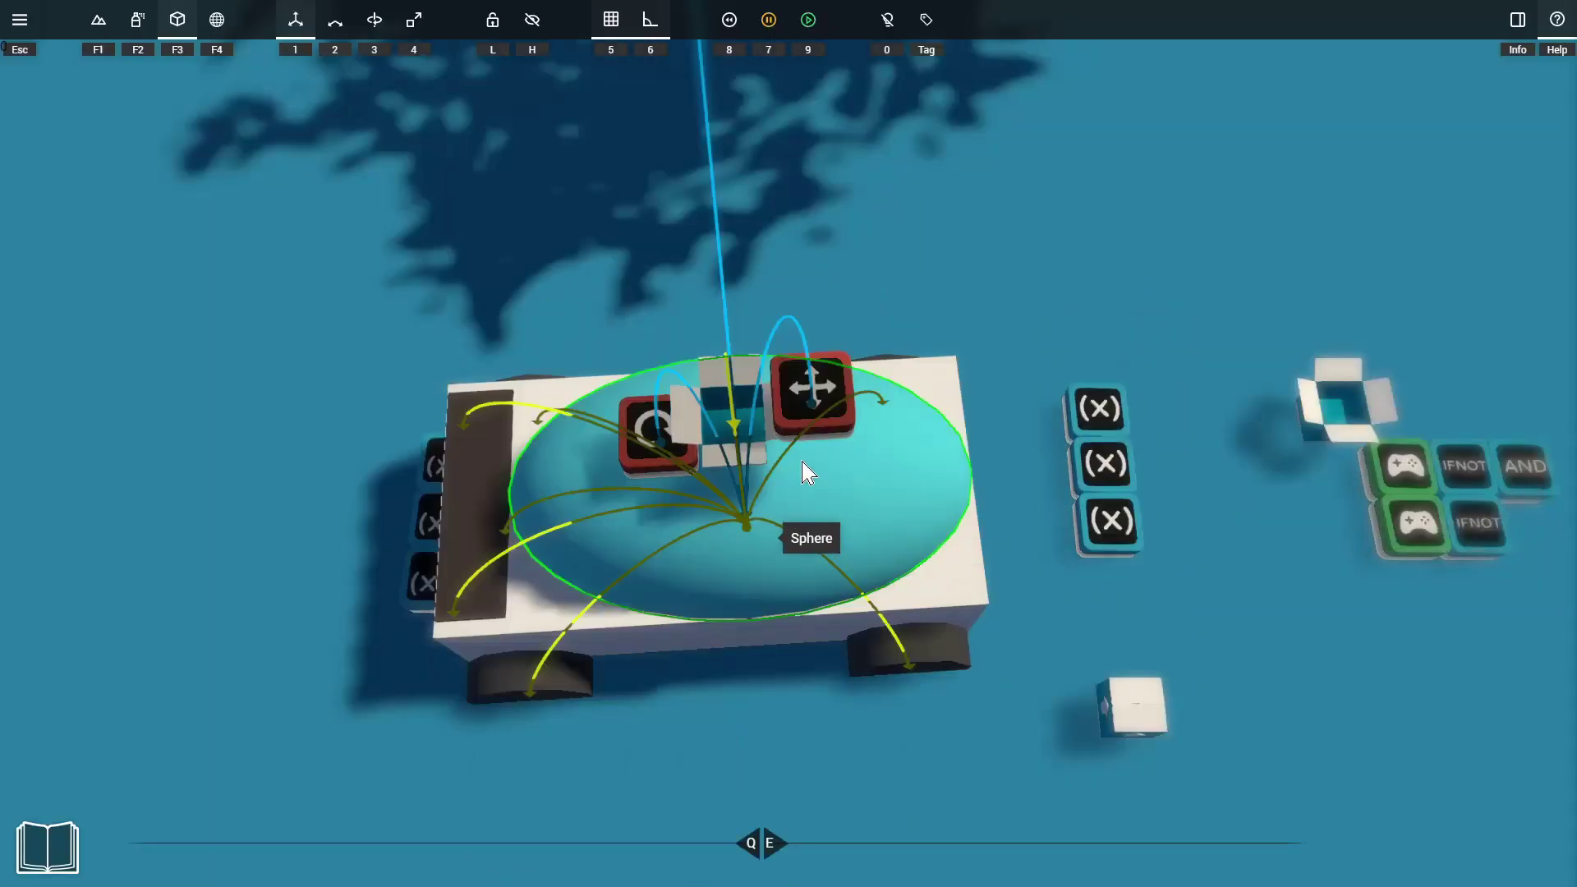
Set the Rotator's Acceleration to 80 and its Deceleration to 100.
{"action": "right_click", "coordinate": [732, 513]}
{"action": "left_click_drag", "start_coordinate": [751, 450], "coordinate": [1055, 128]}
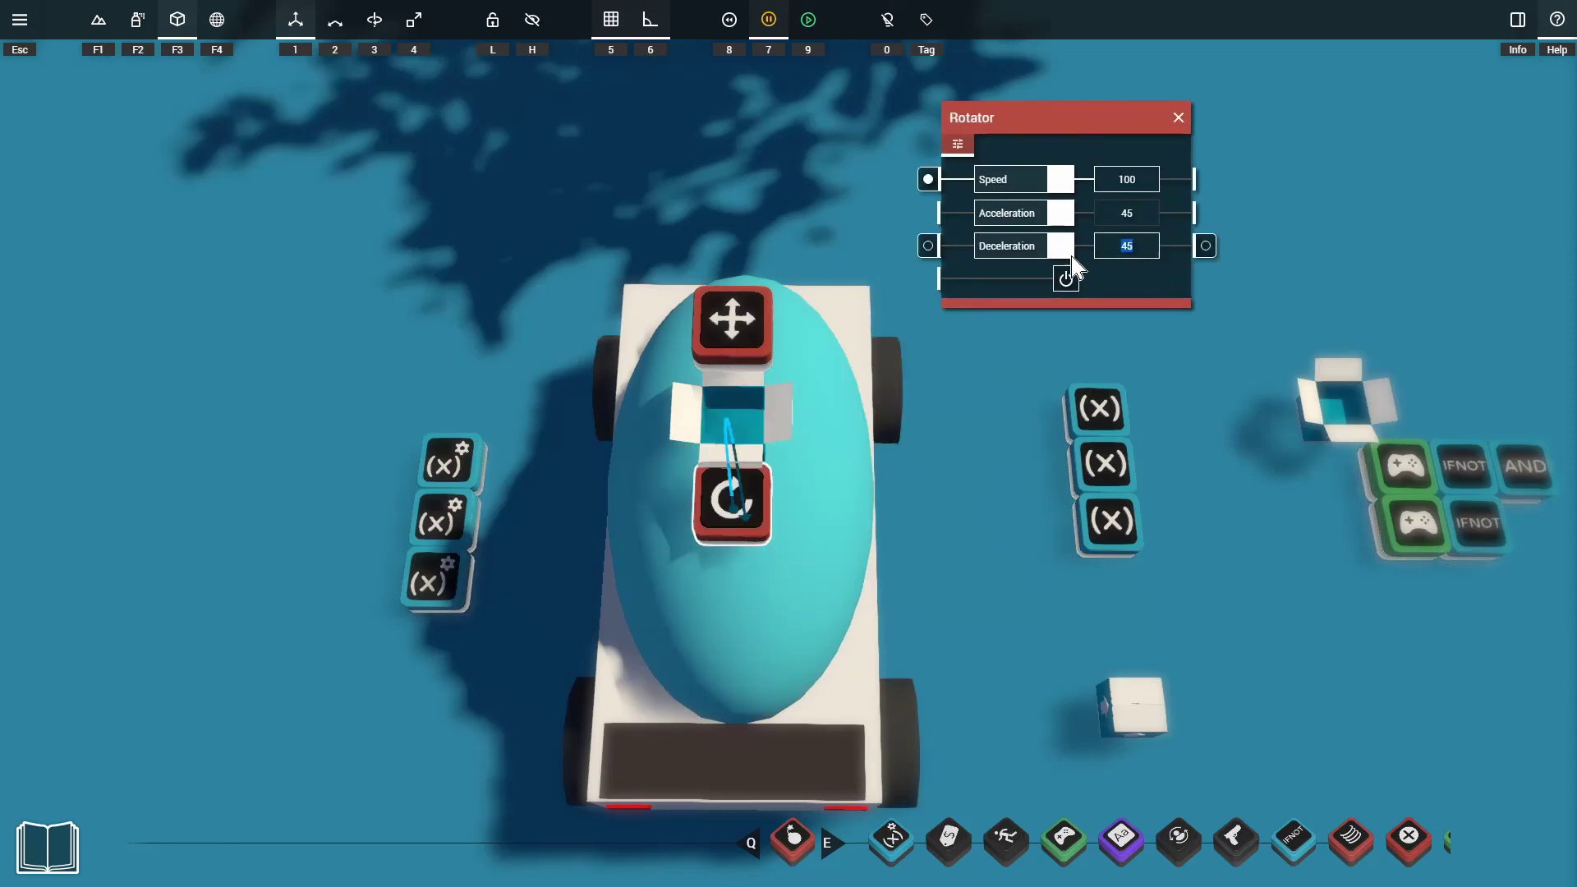
{"action": "left_click", "coordinate": [1203, 163]}
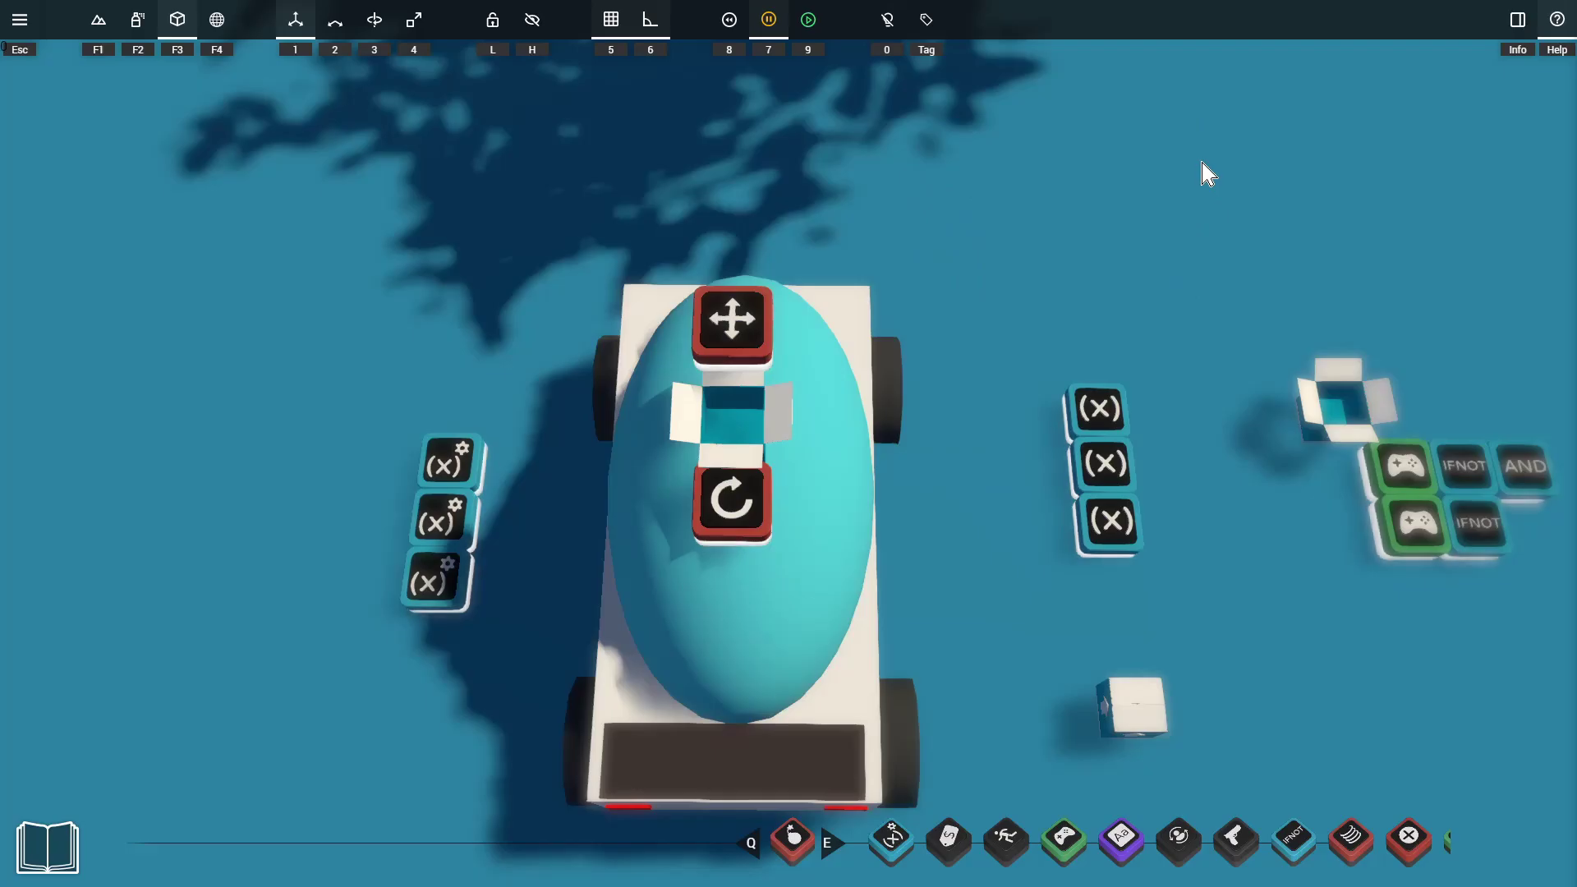
Playtest the adjusted steering by driving forward while turning right, and return to the editor.
{"action": "key", "text": "9"}
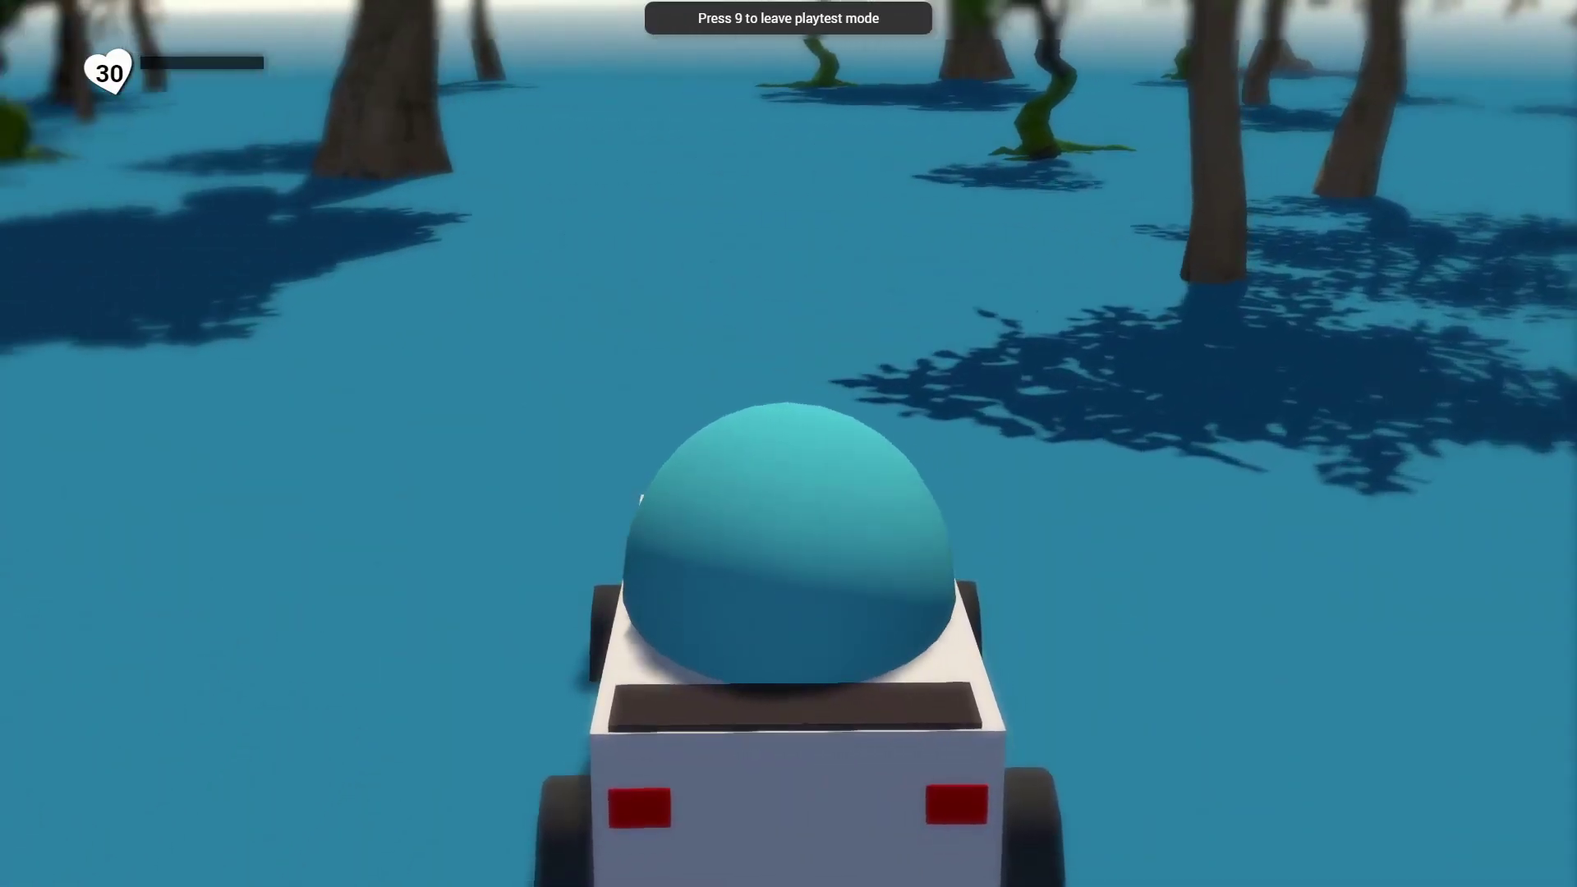
{"action": "key", "text": "w"}
{"action": "key", "text": "d"}
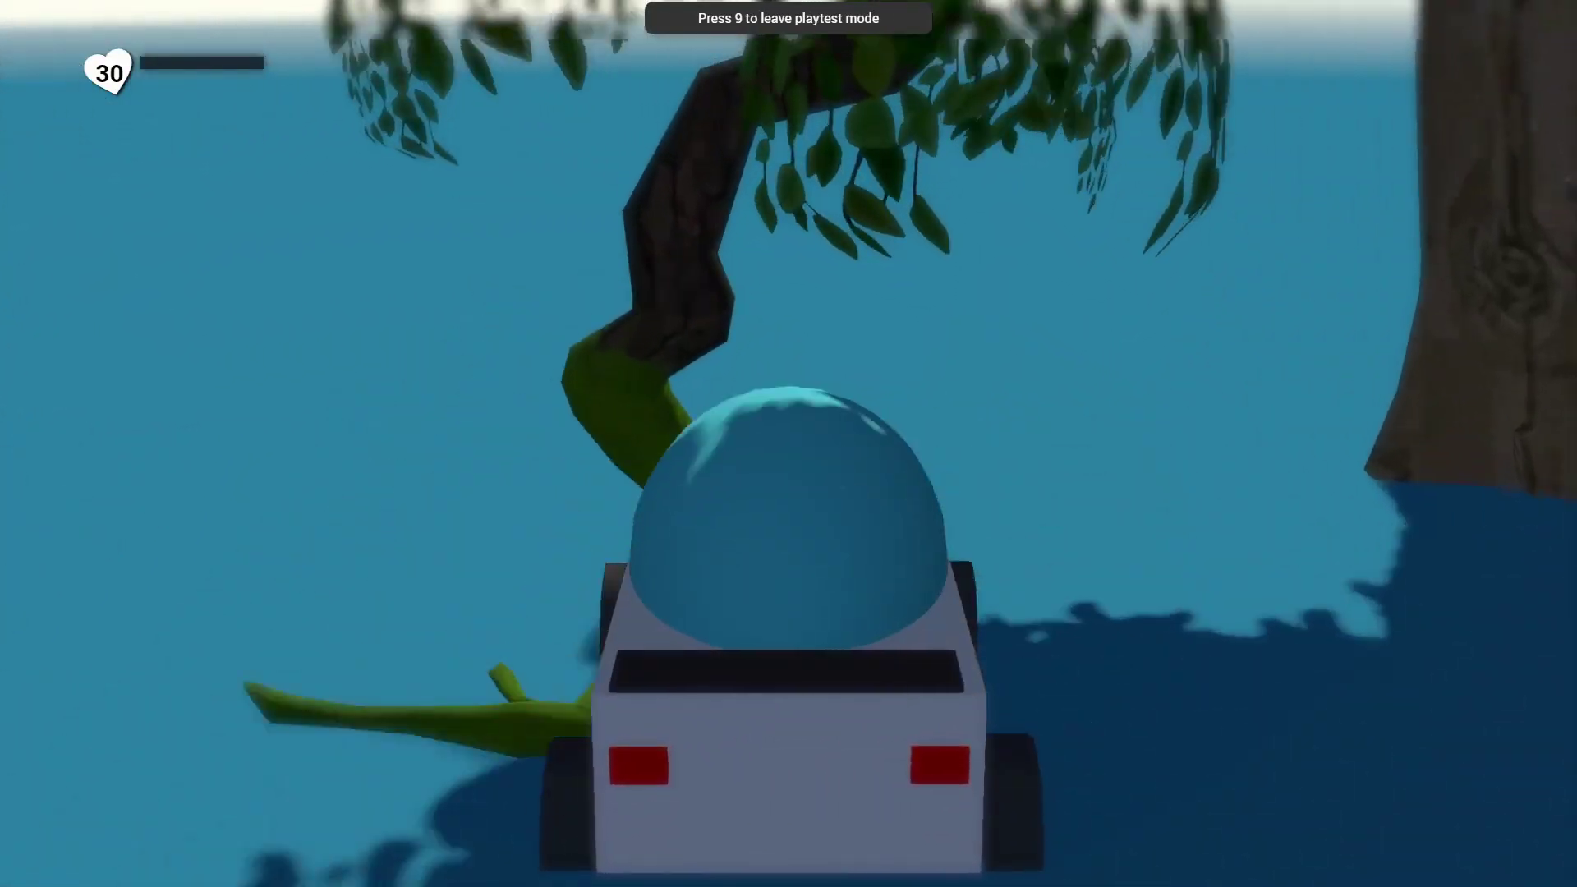
{"action": "key", "text": "9"}
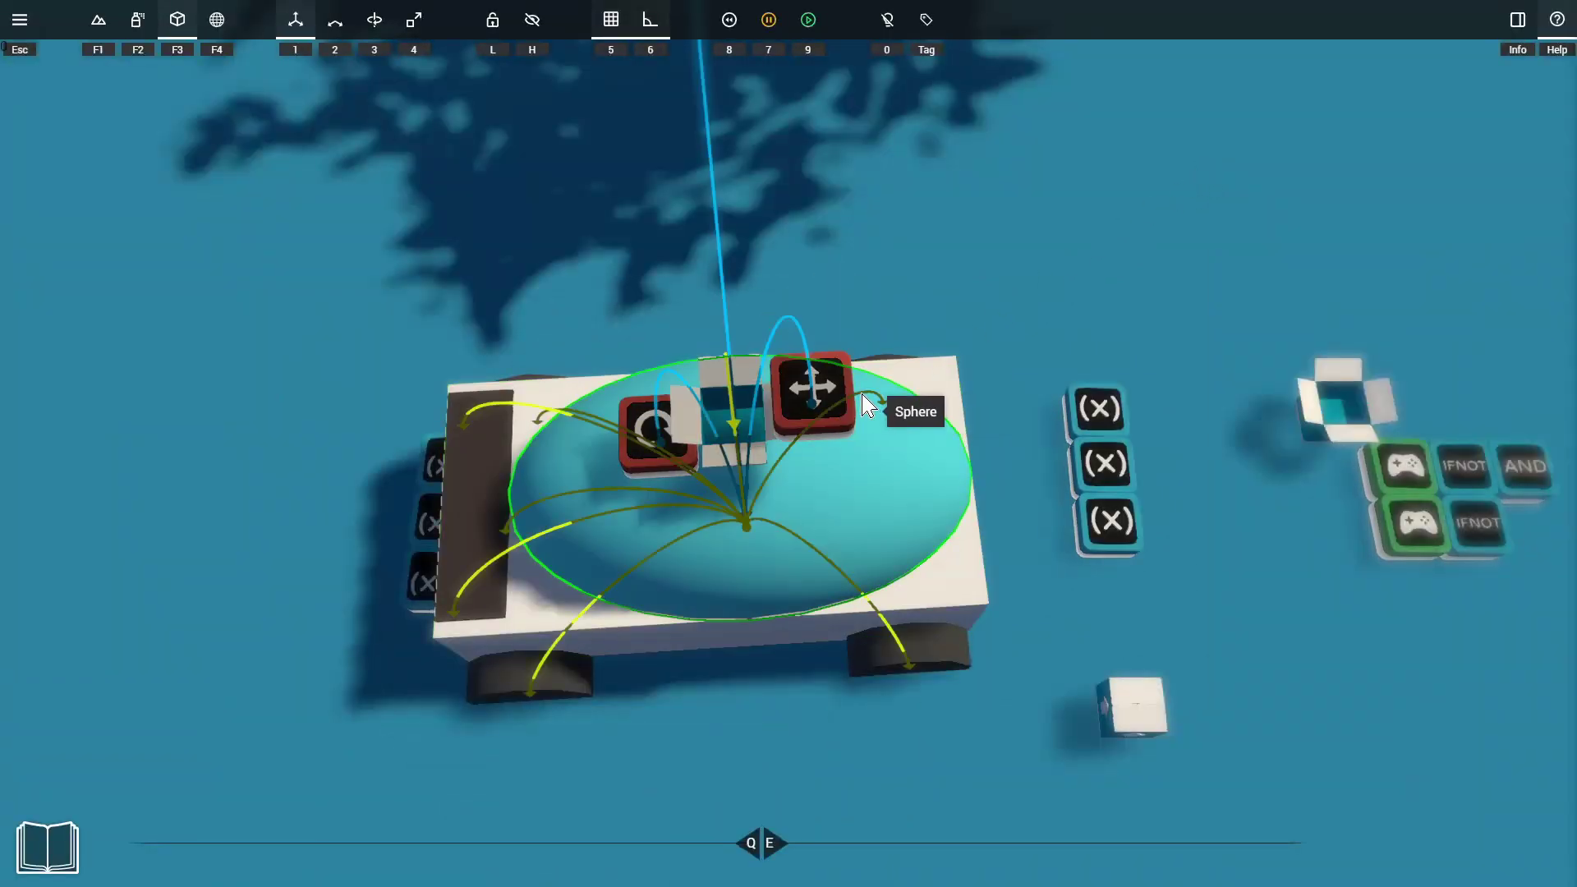
Review the Rotator's Speed, Acceleration and Deceleration settings and start another playtest.
{"action": "key", "text": "9"}
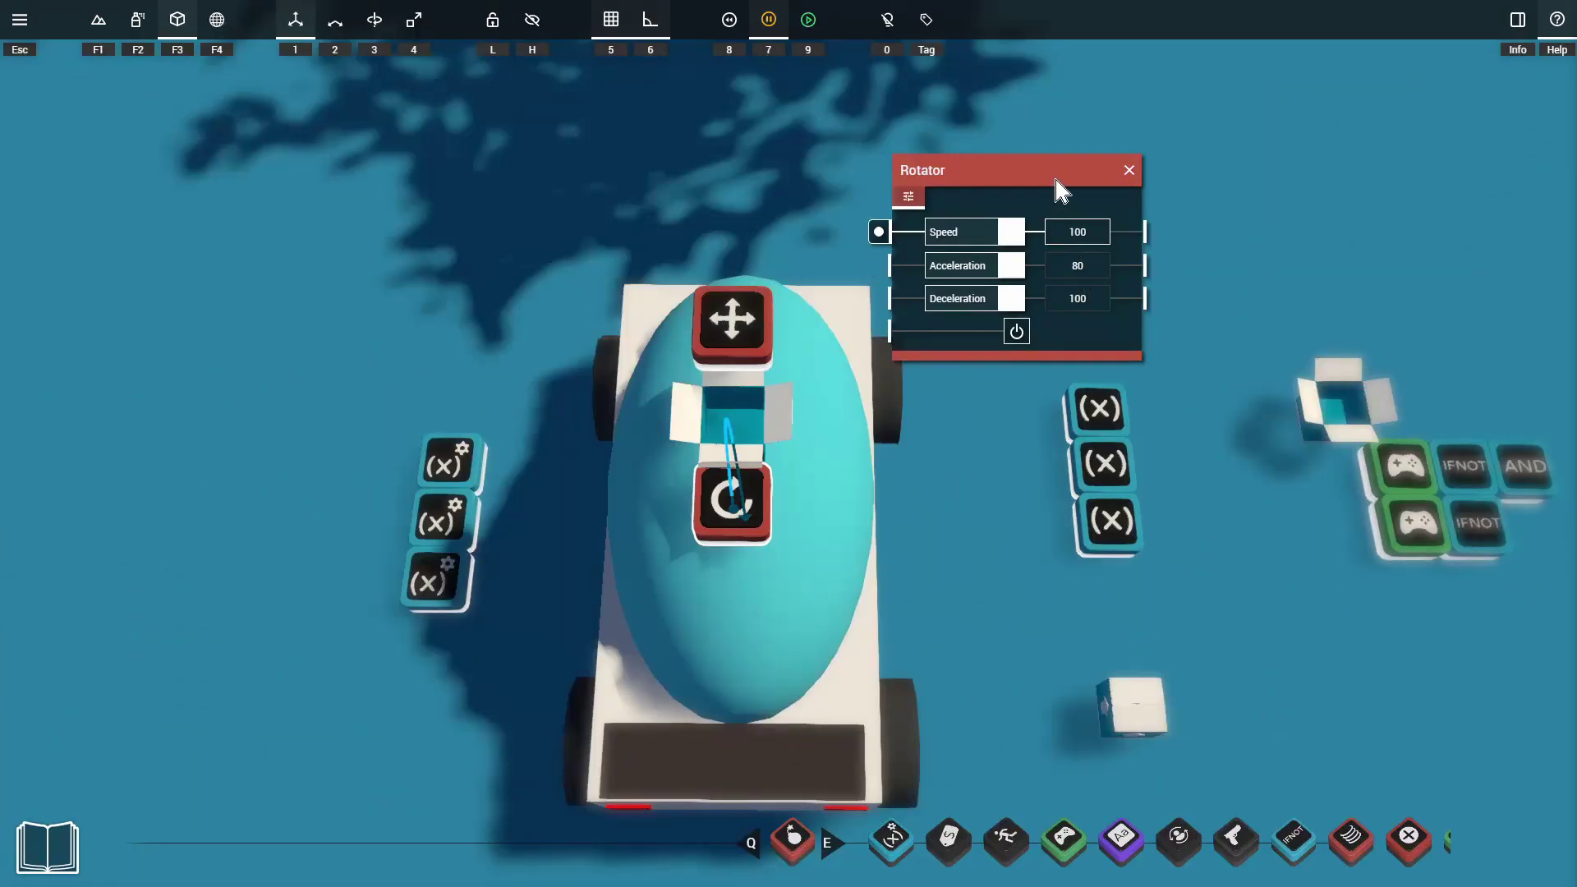
{"action": "left_click_drag", "start_coordinate": [1060, 188], "coordinate": [1135, 175]}
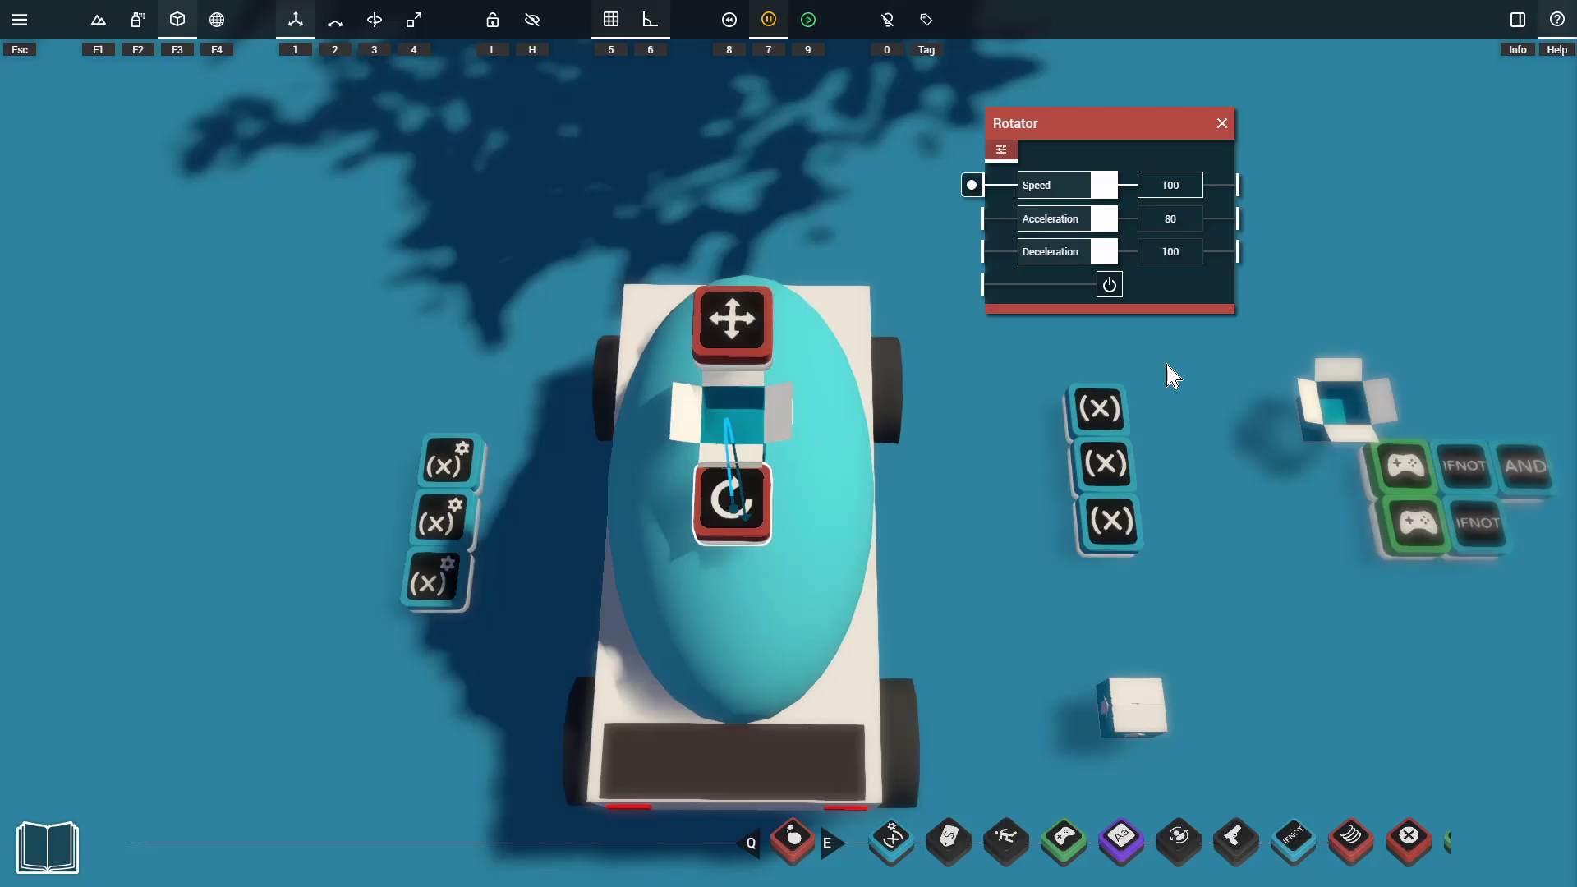
{"action": "key", "text": "9"}
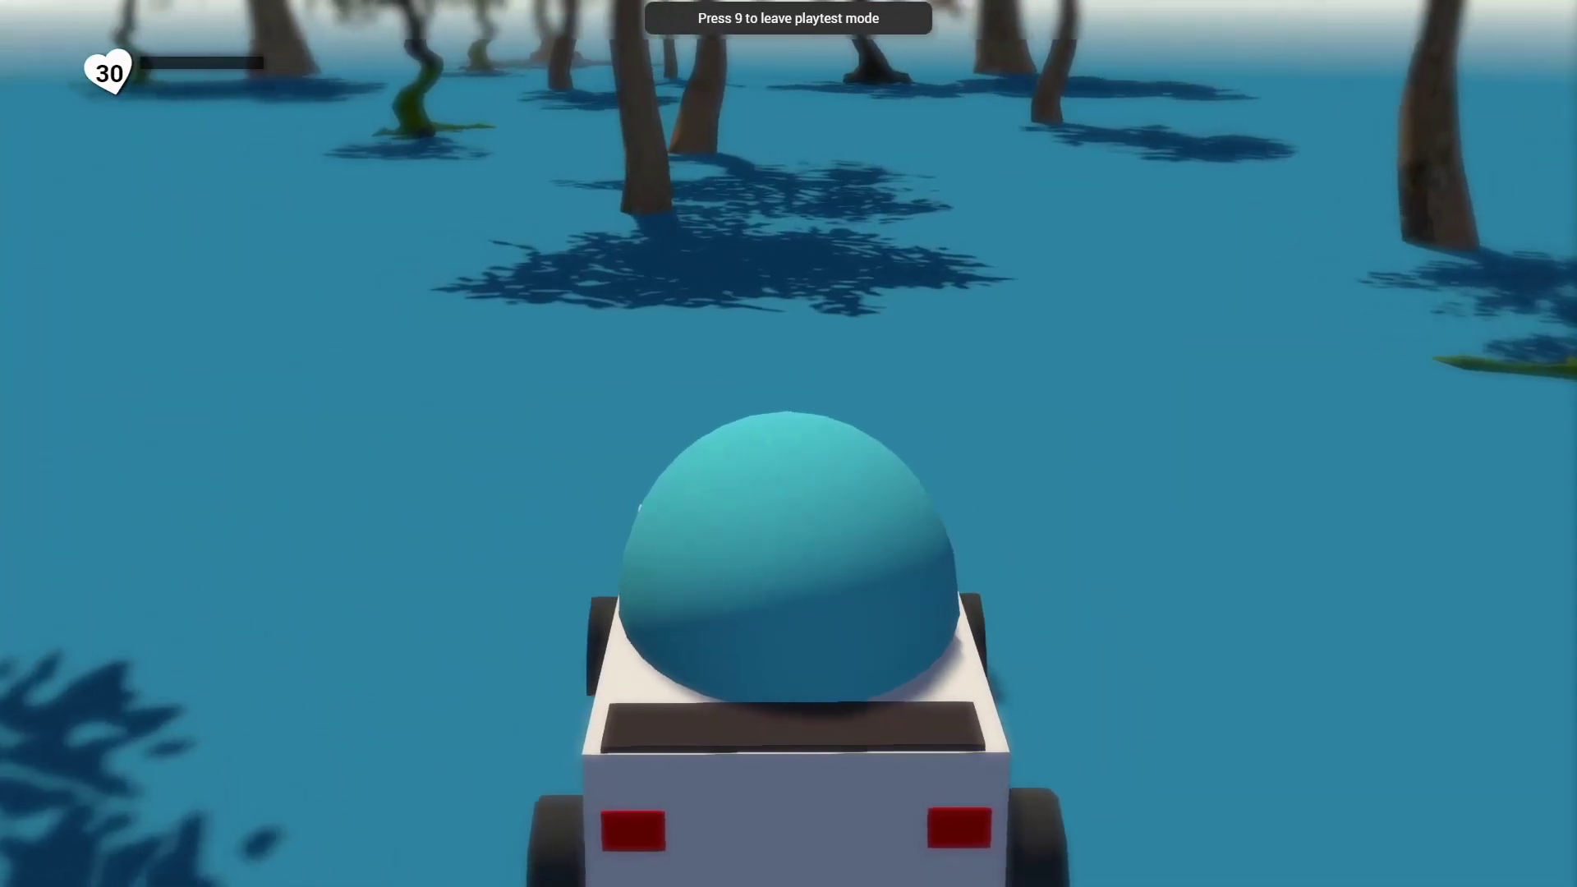